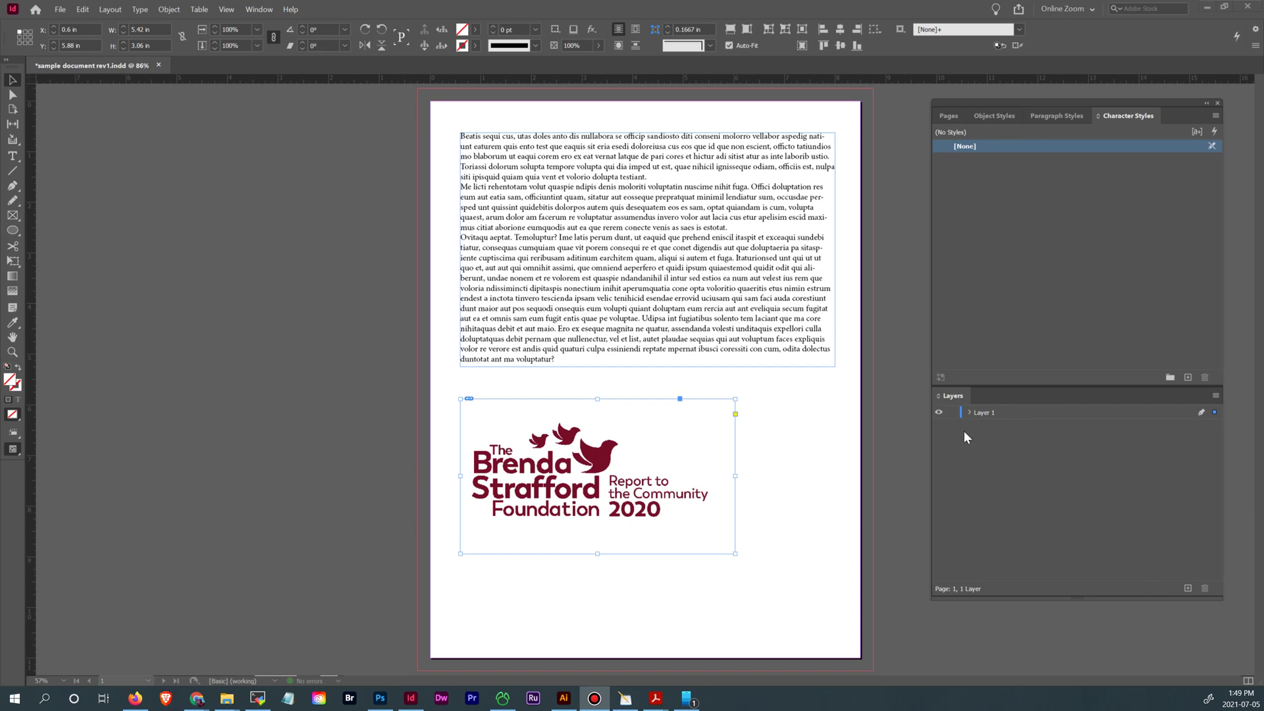
Delete the logo image and stretch the text frame to the full page height.
click(583, 466)
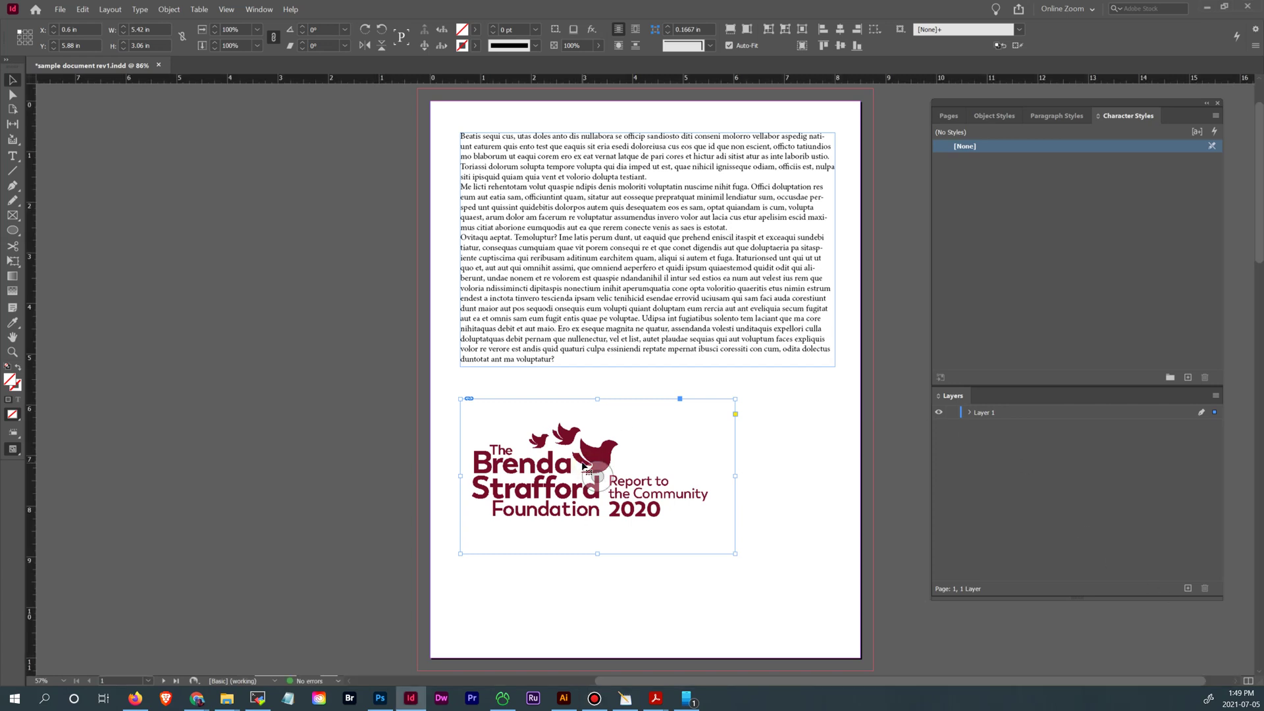
key(Delete)
click(648, 364)
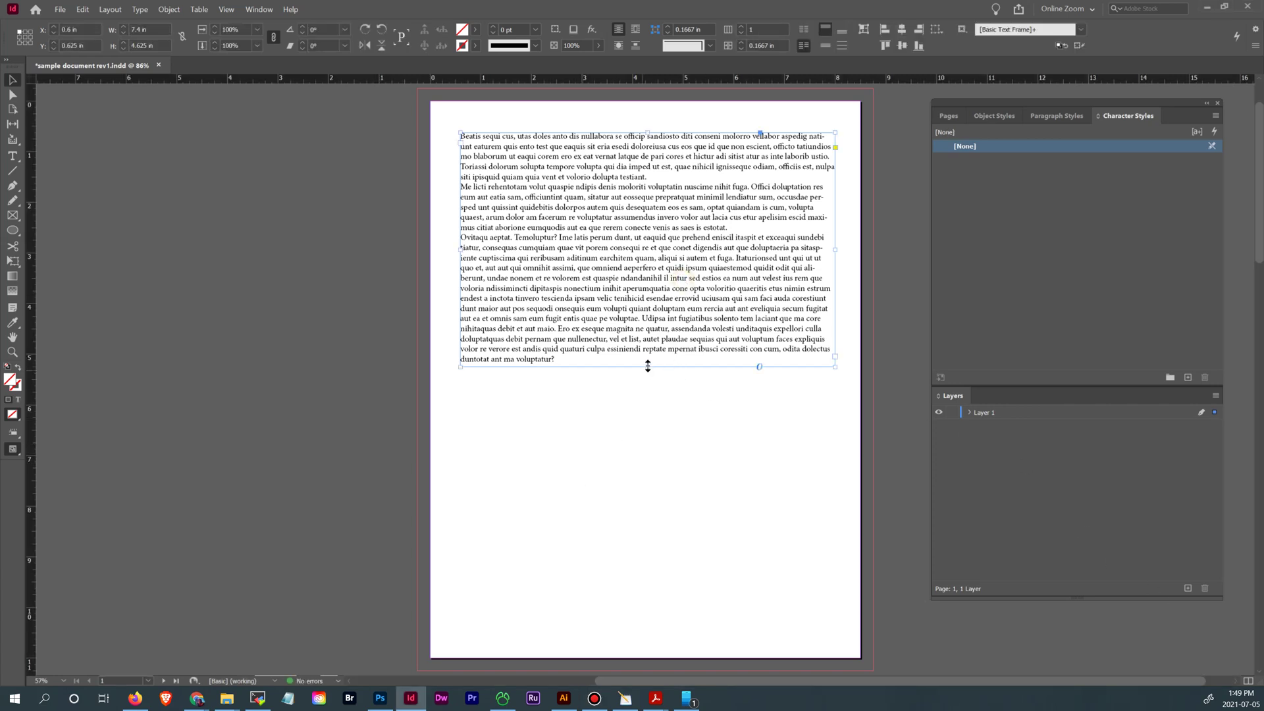
drag(648, 366, 648, 629)
drag(681, 324, 679, 320)
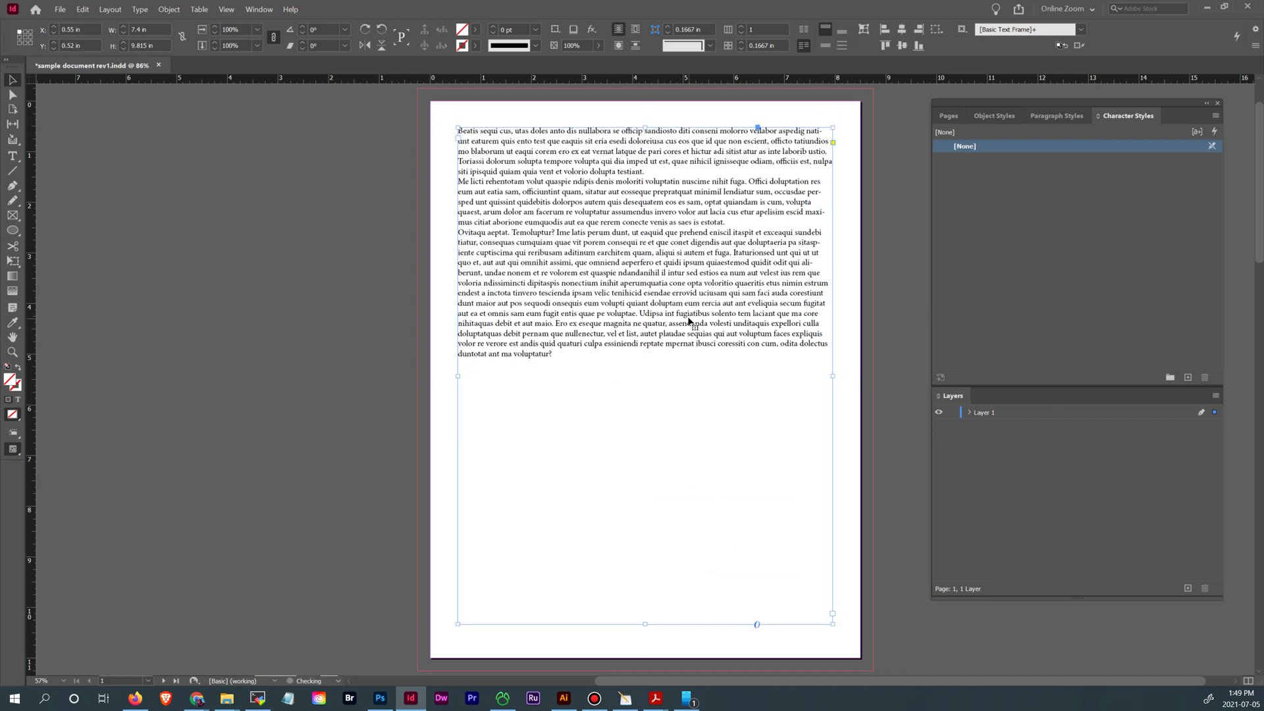
Replace all the frame's text with fresh placeholder text.
double_click(573, 356)
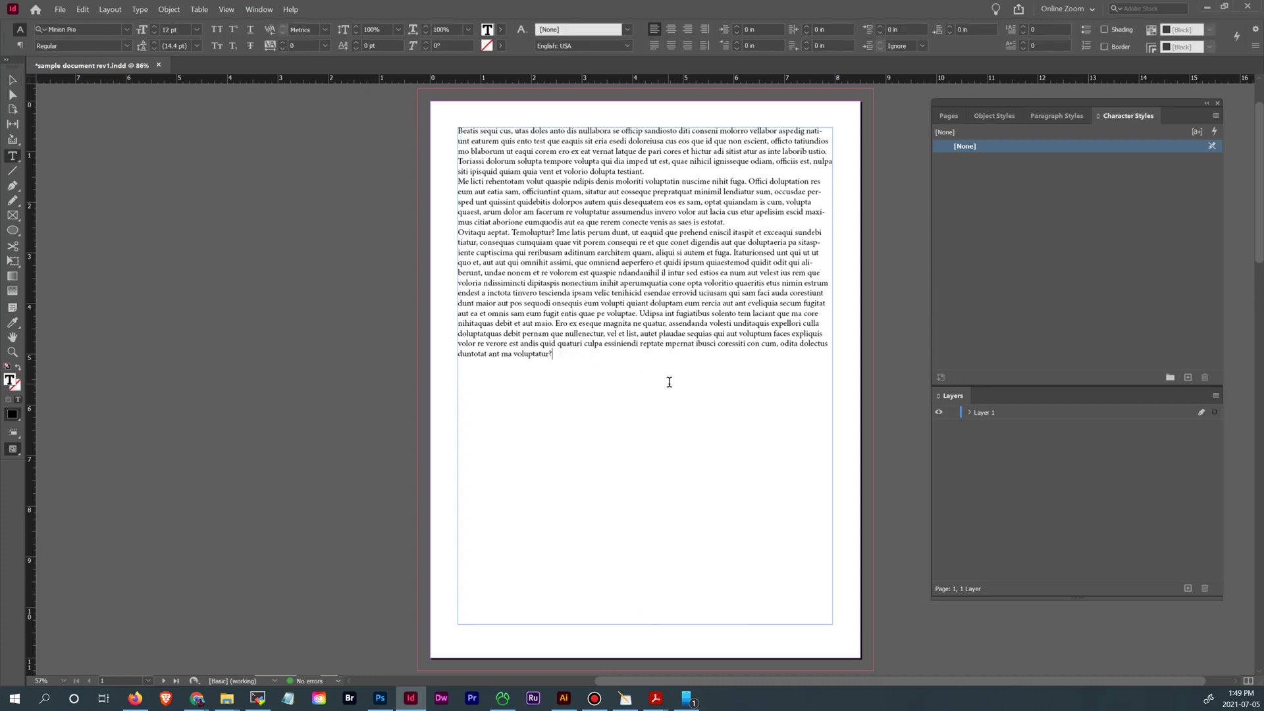
key(ctrl+a)
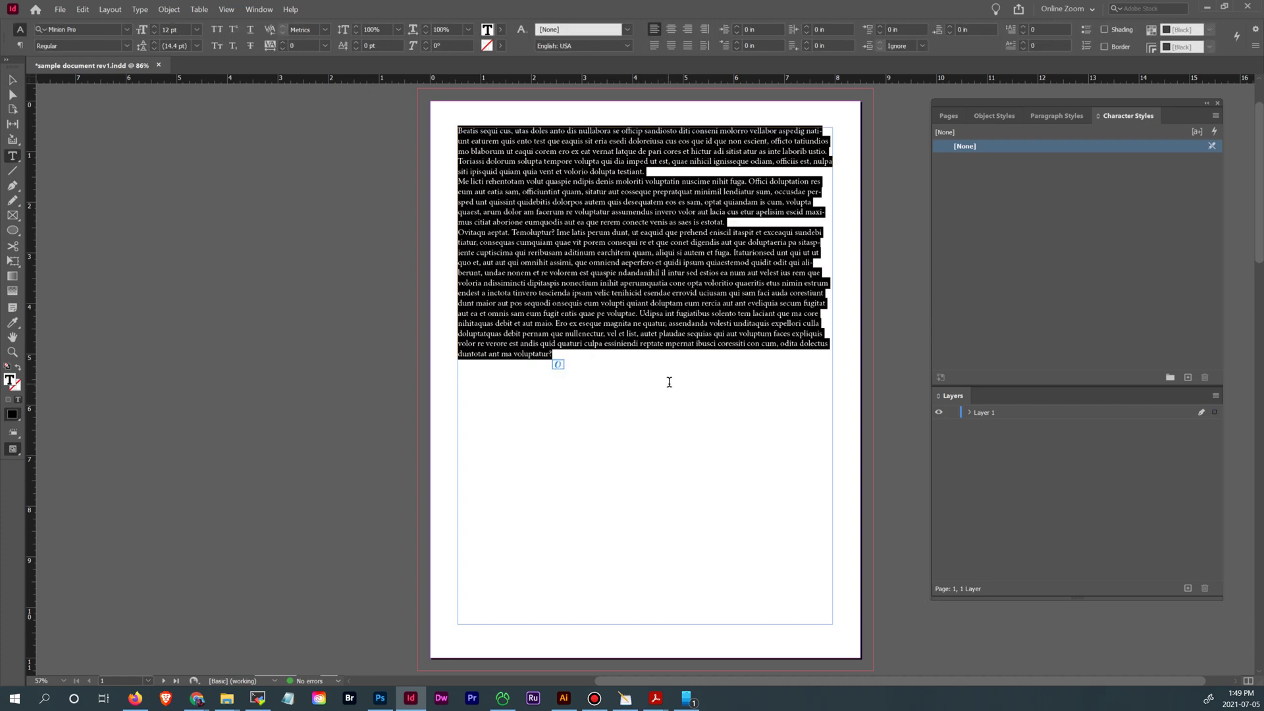
key(BackSpace)
right_click(636, 328)
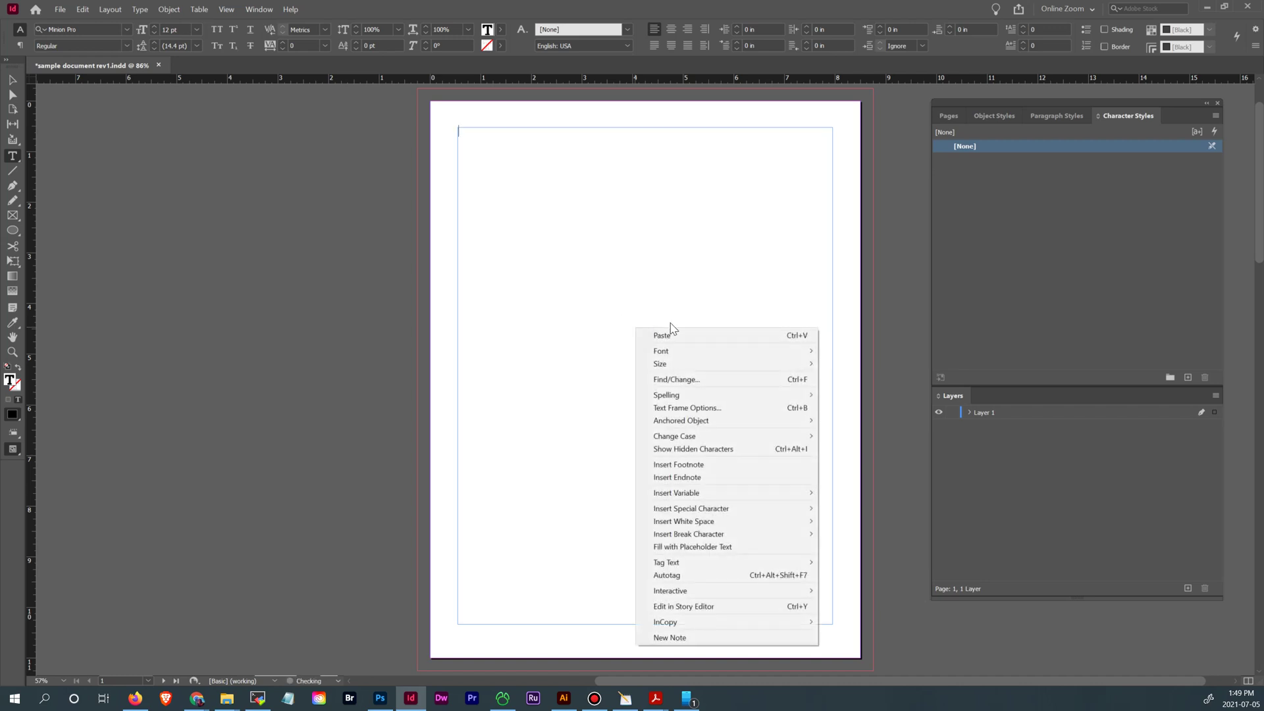
click(693, 549)
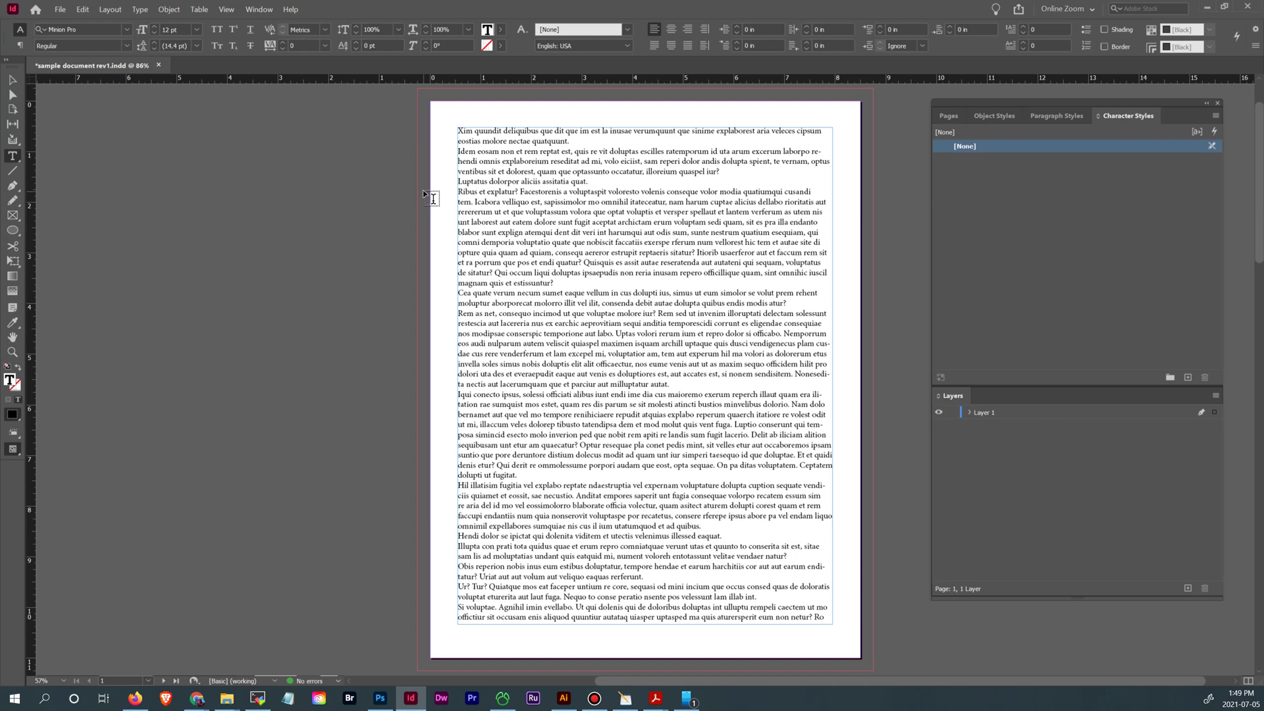
Show the Paragraph Styles list and select the first three placeholder paragraphs with the Type tool.
click(13, 80)
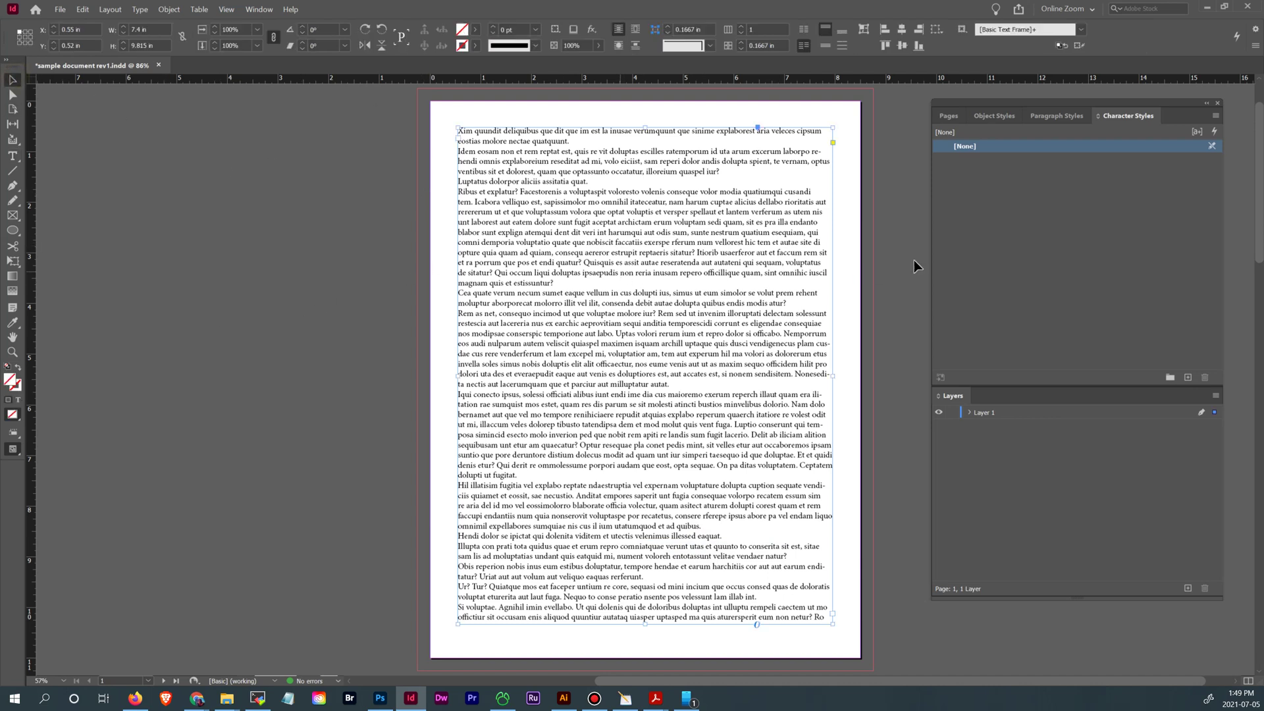
click(1057, 117)
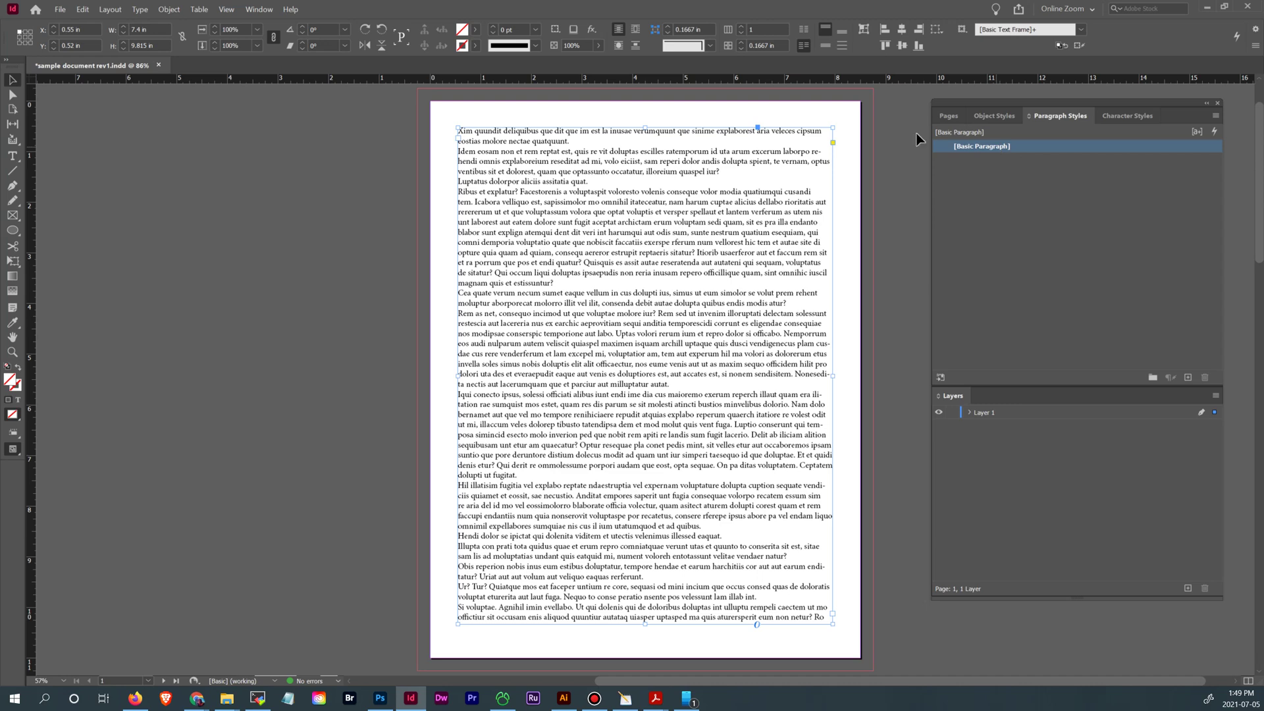
double_click(507, 170)
drag(491, 141, 660, 384)
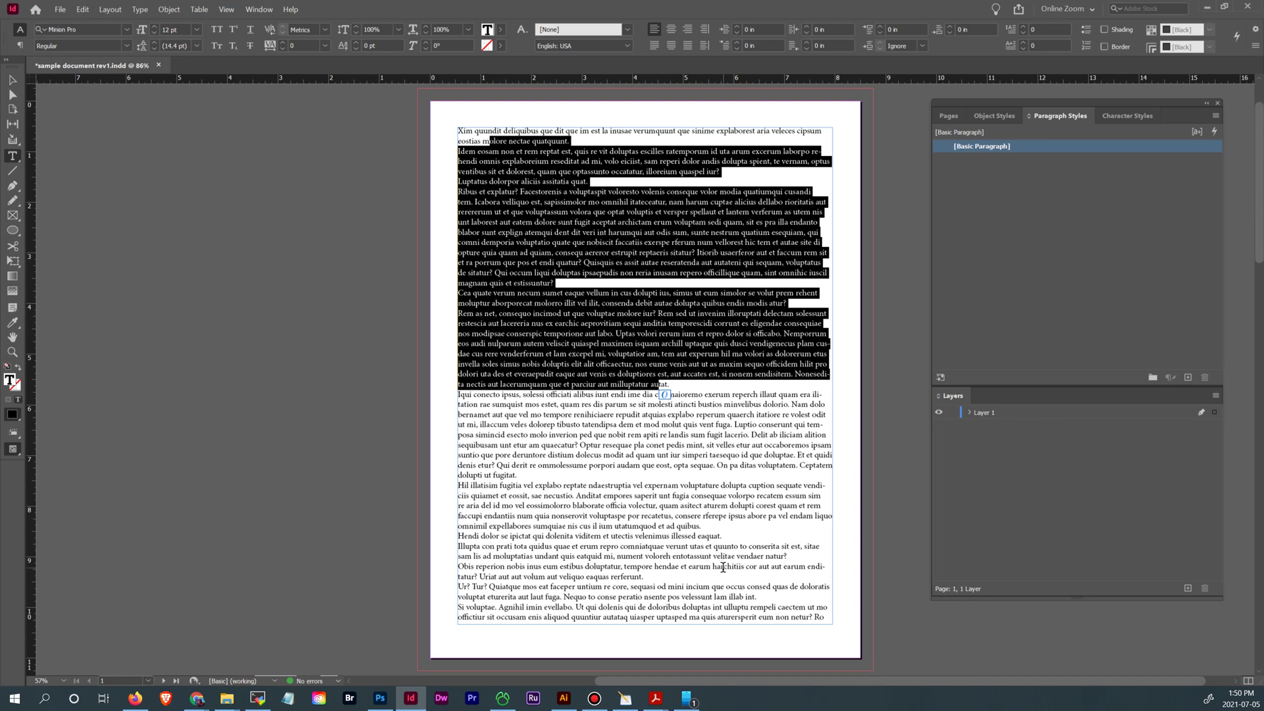
mouse_move(747, 559)
mouse_down()
mouse_move(757, 353)
mouse_move(665, 274)
mouse_up()
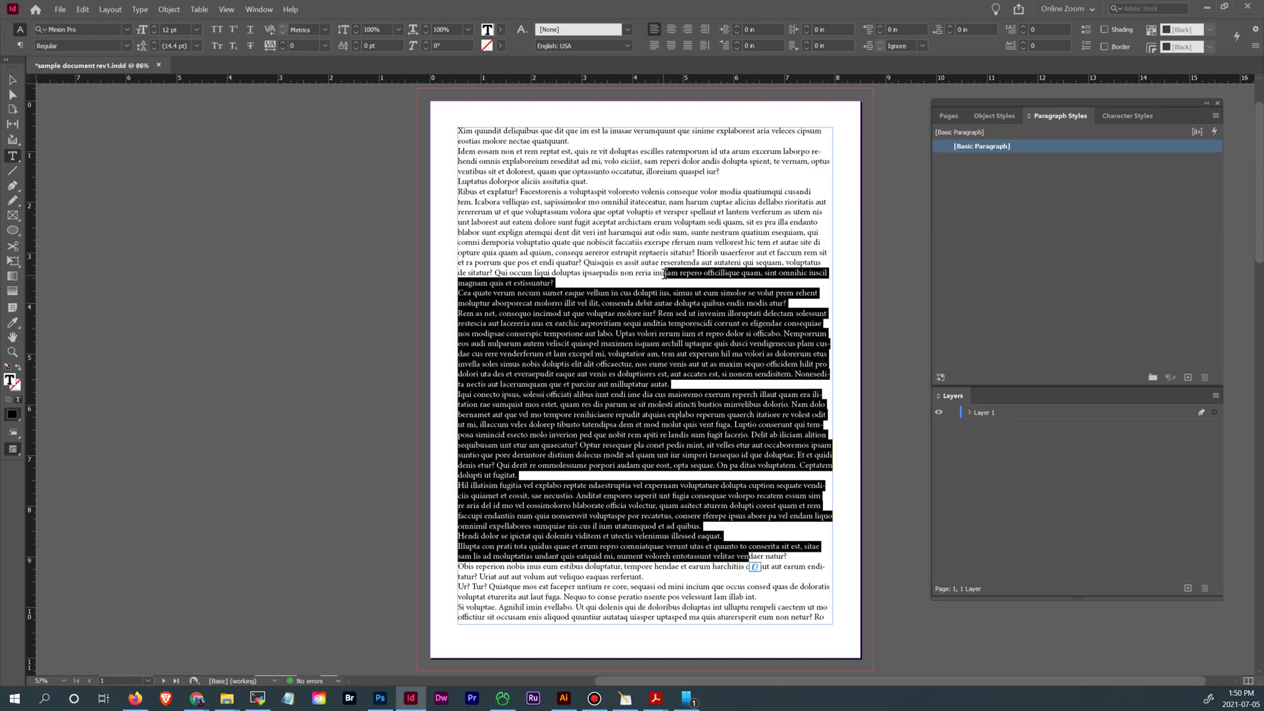
click(592, 182)
drag(592, 181, 467, 137)
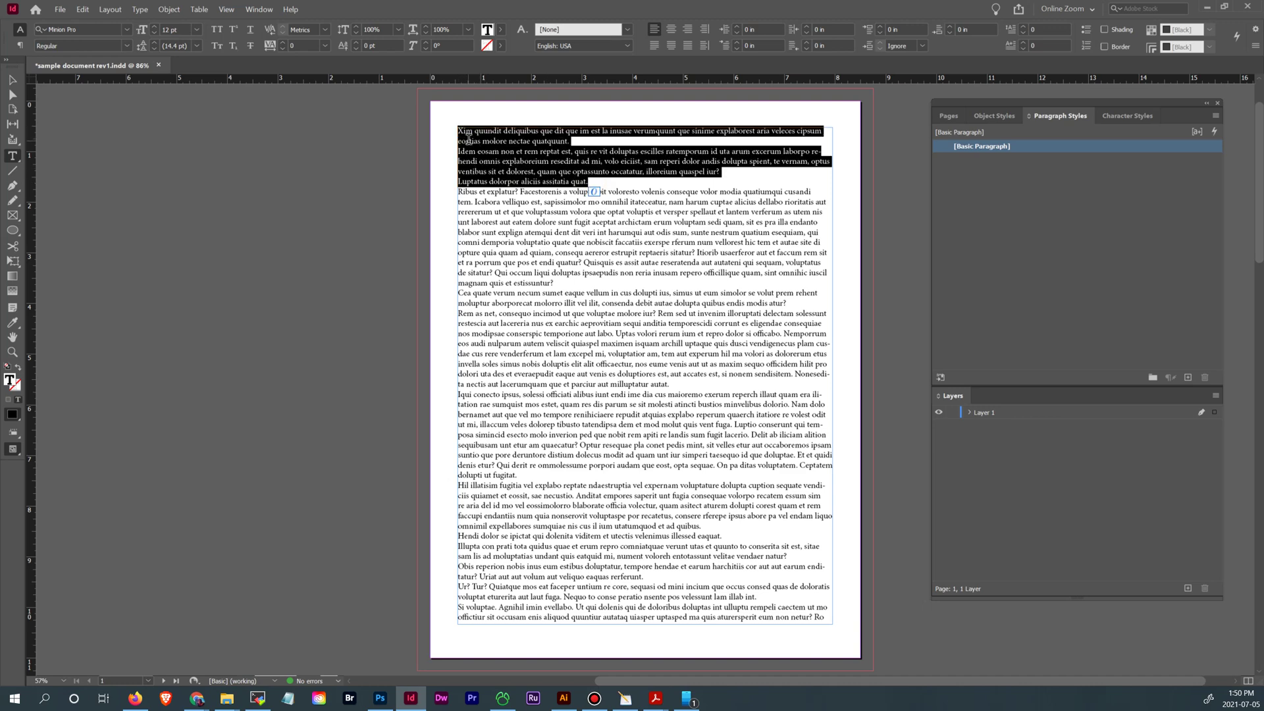
click(15, 83)
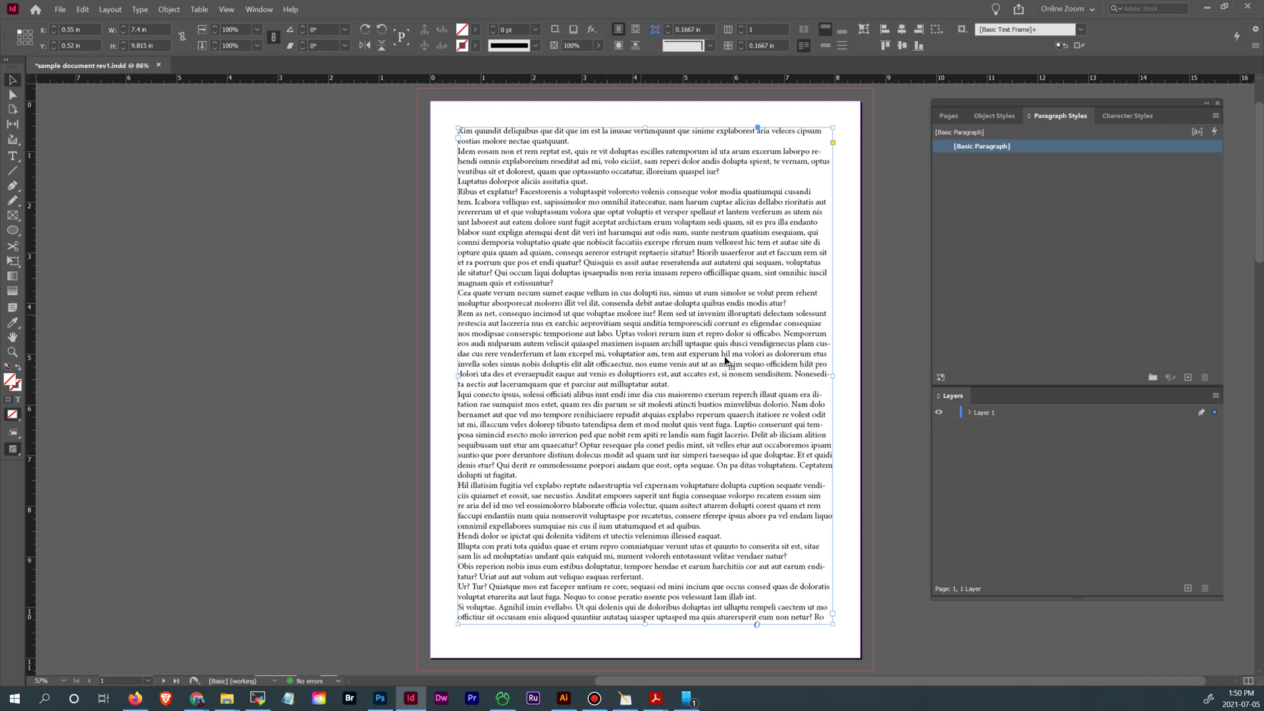
Widen the text frame to 7.45 in and turn on Show Hidden Characters.
drag(833, 375, 835, 376)
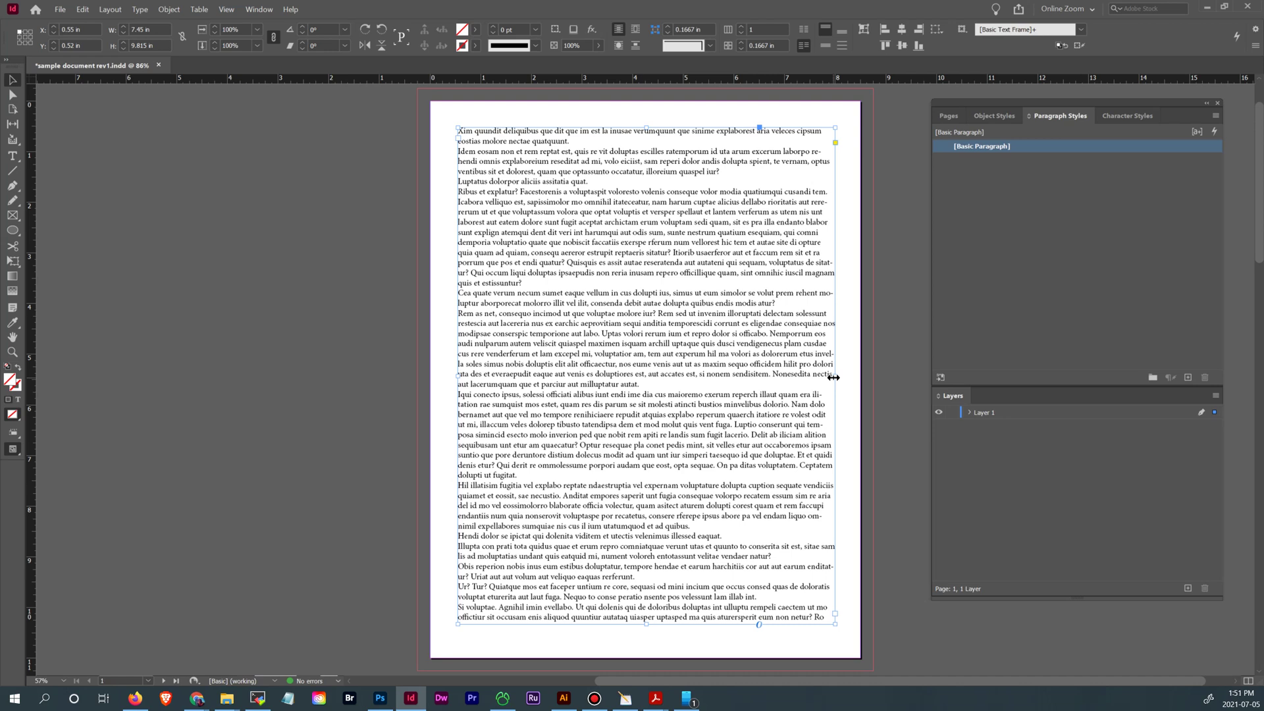
click(458, 136)
click(226, 9)
mouse_move(140, 9)
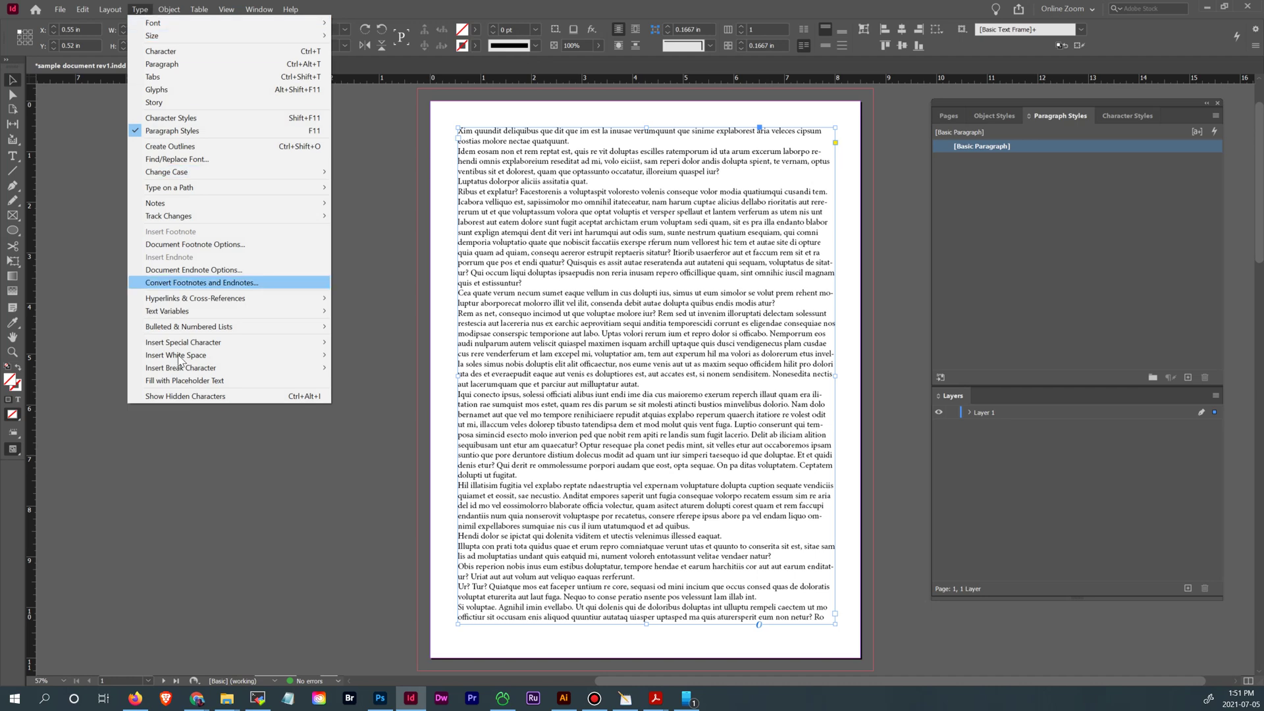
click(188, 397)
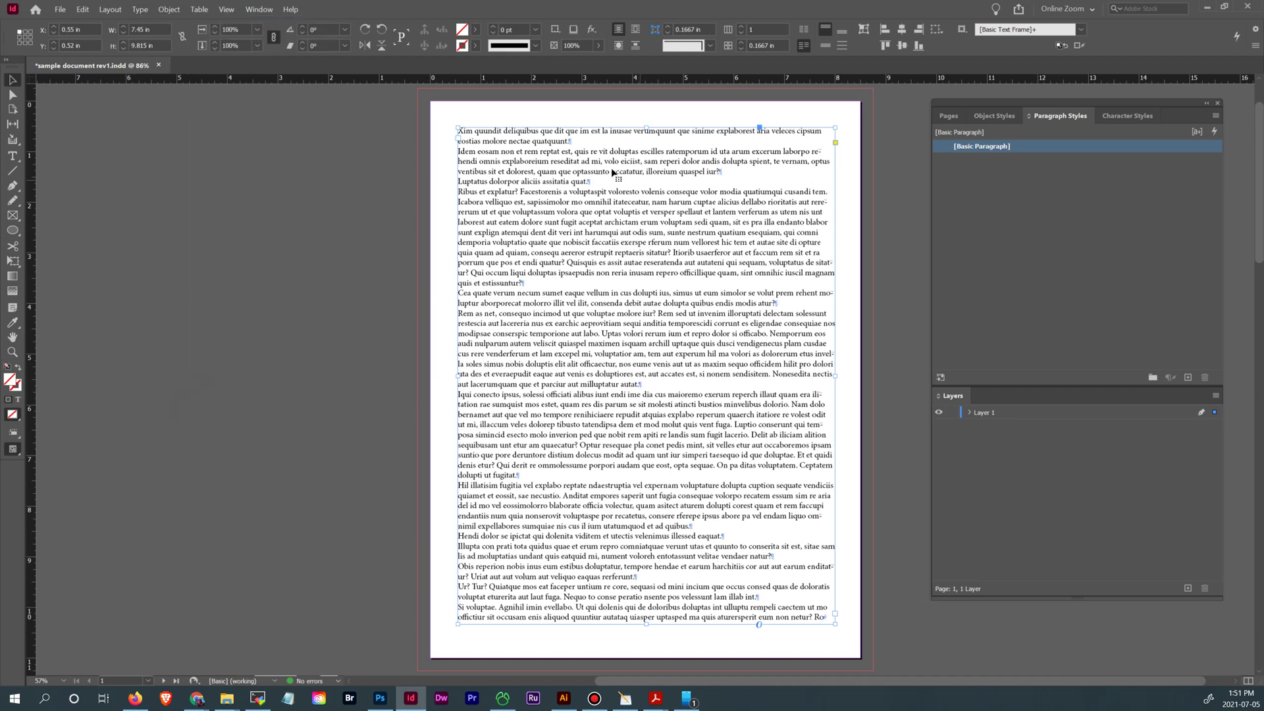
Zoom in on the top of the text and inspect the paragraph mark after 'quatquunt.'.
click(12, 352)
drag(449, 120, 605, 211)
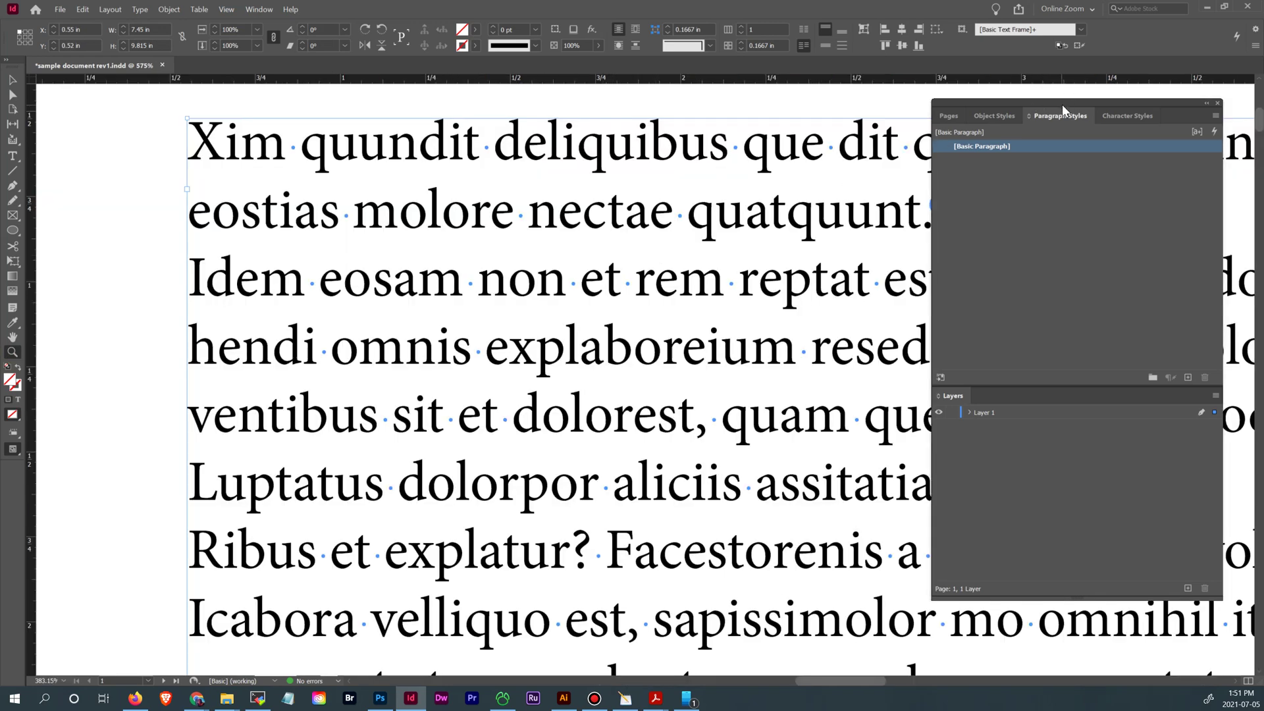
key(shift+Tab)
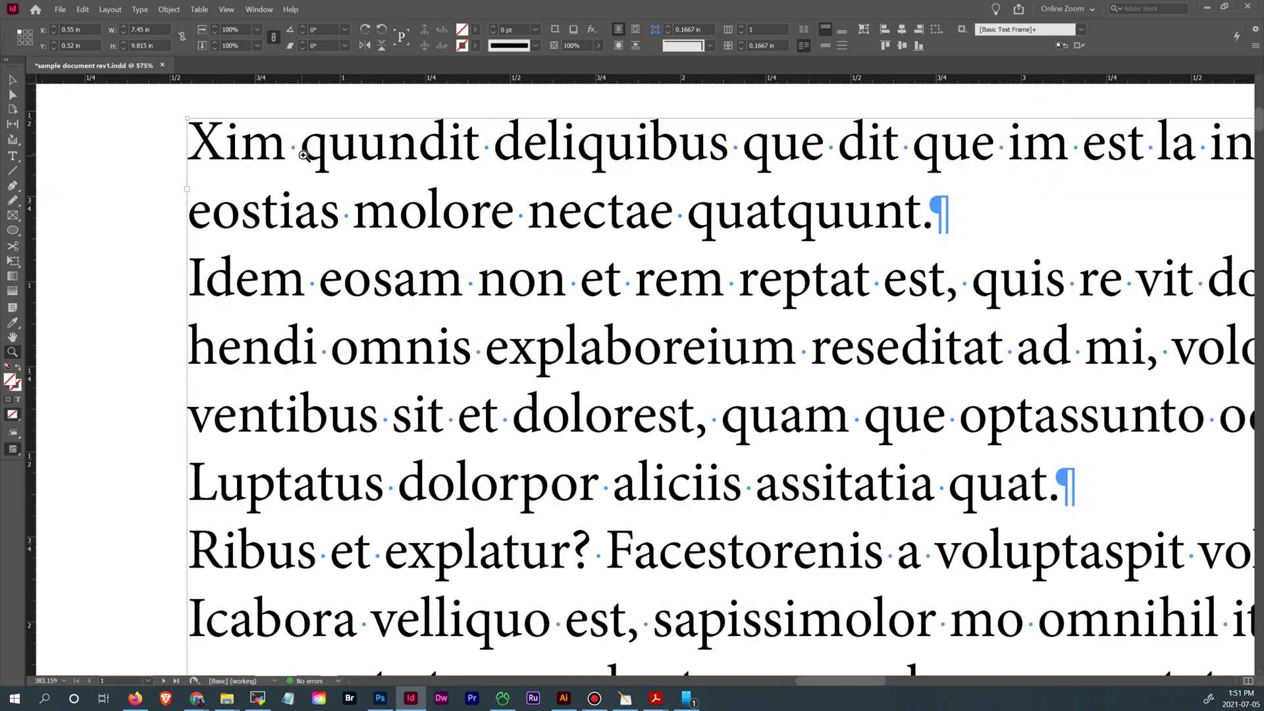
click(13, 156)
drag(937, 217, 966, 213)
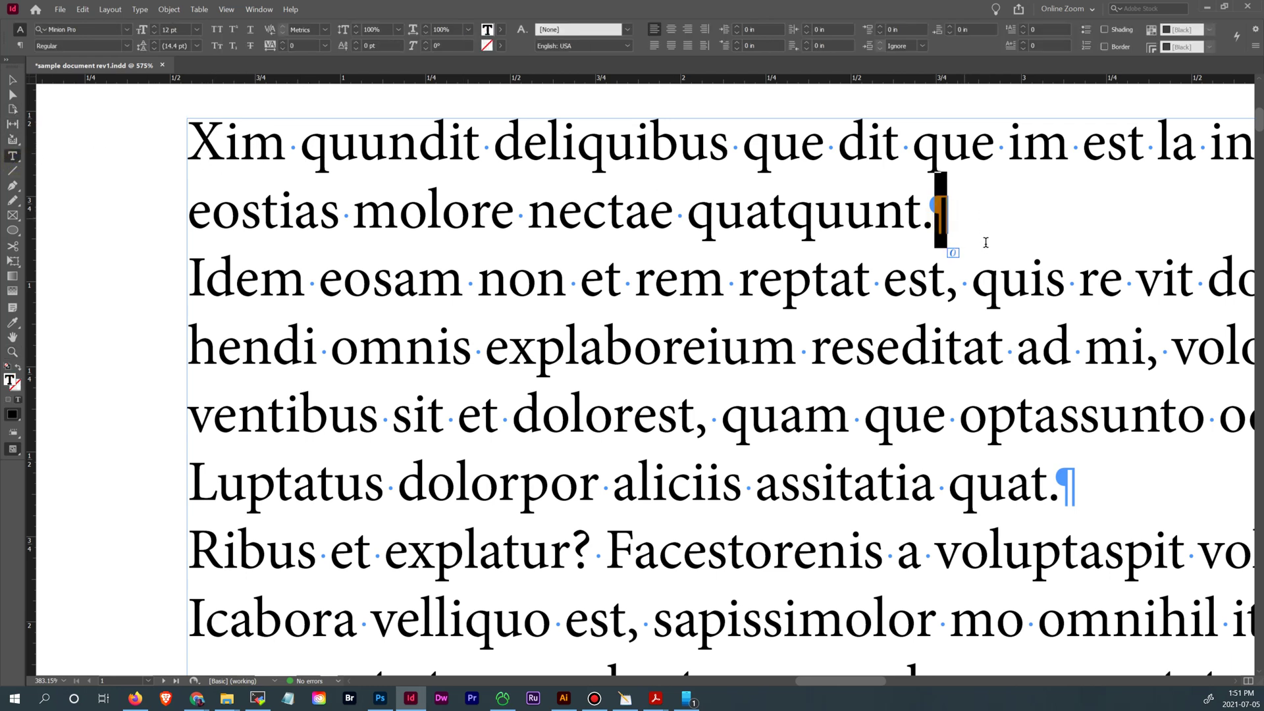
click(937, 215)
drag(937, 215, 956, 215)
drag(494, 153, 479, 153)
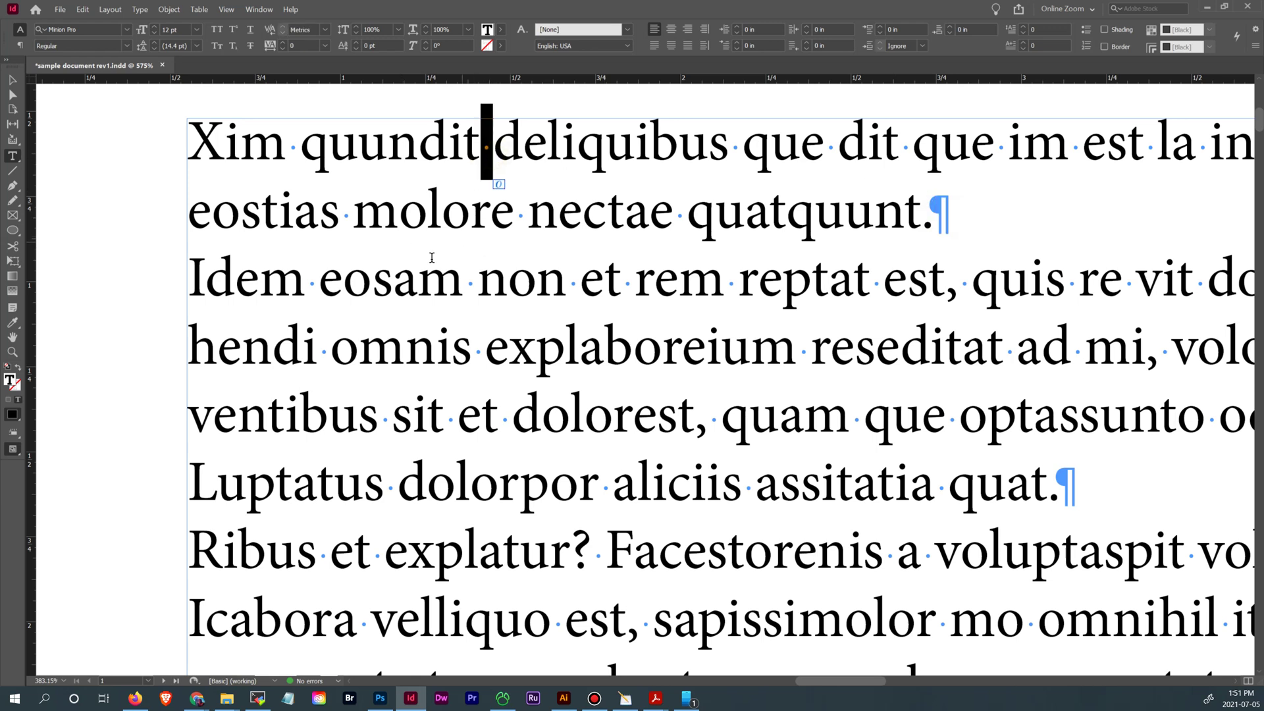
drag(933, 217, 962, 217)
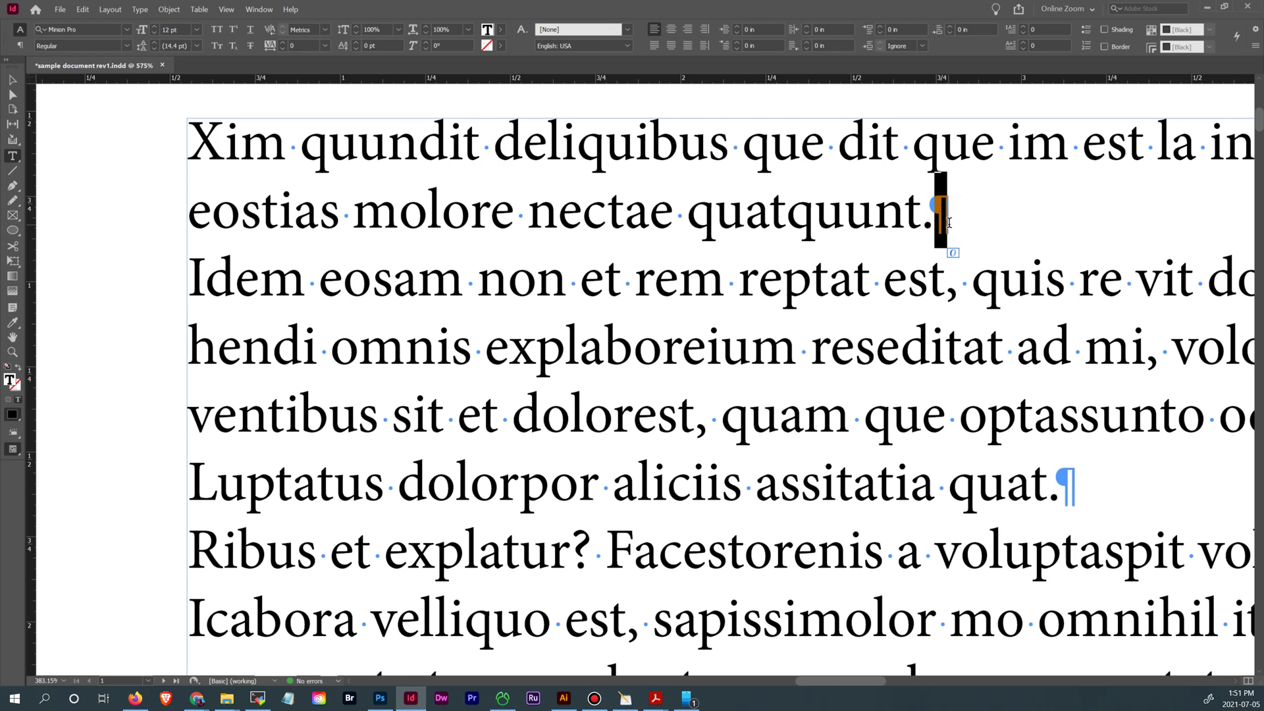
click(950, 222)
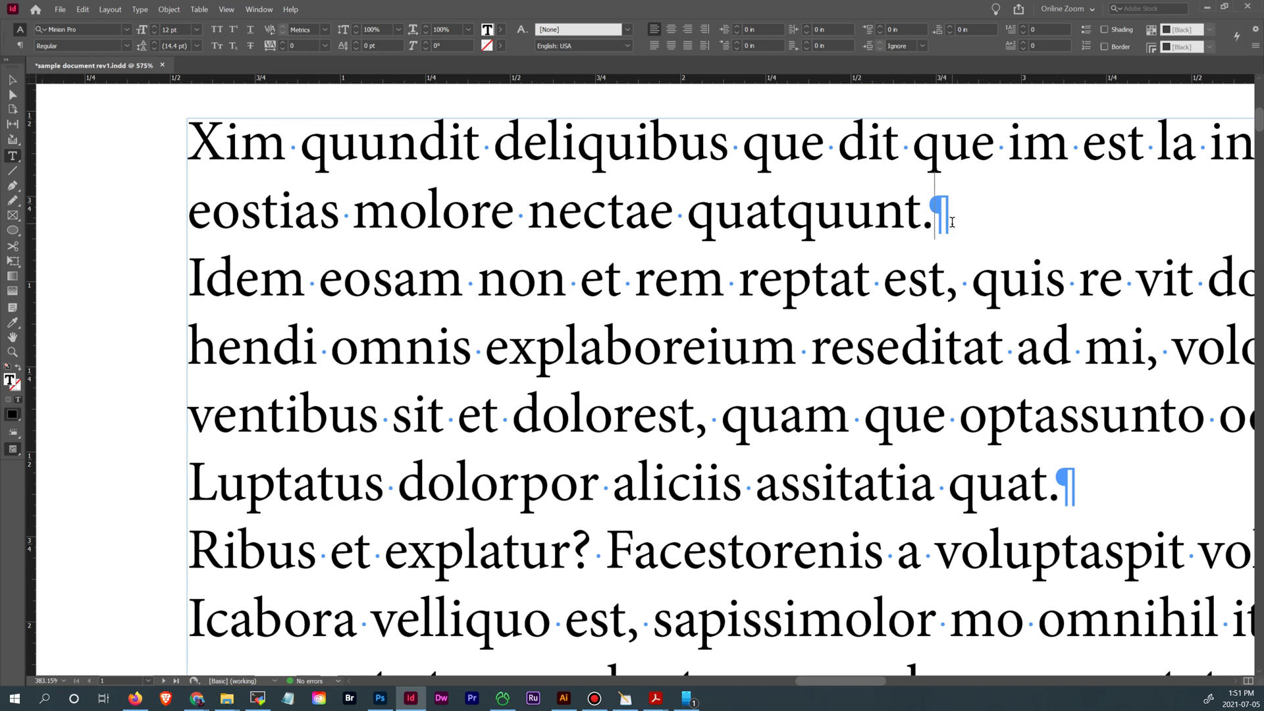
Add empty paragraphs after the first paragraph and before Luptatus and quia, then view the whole page.
key(Return)
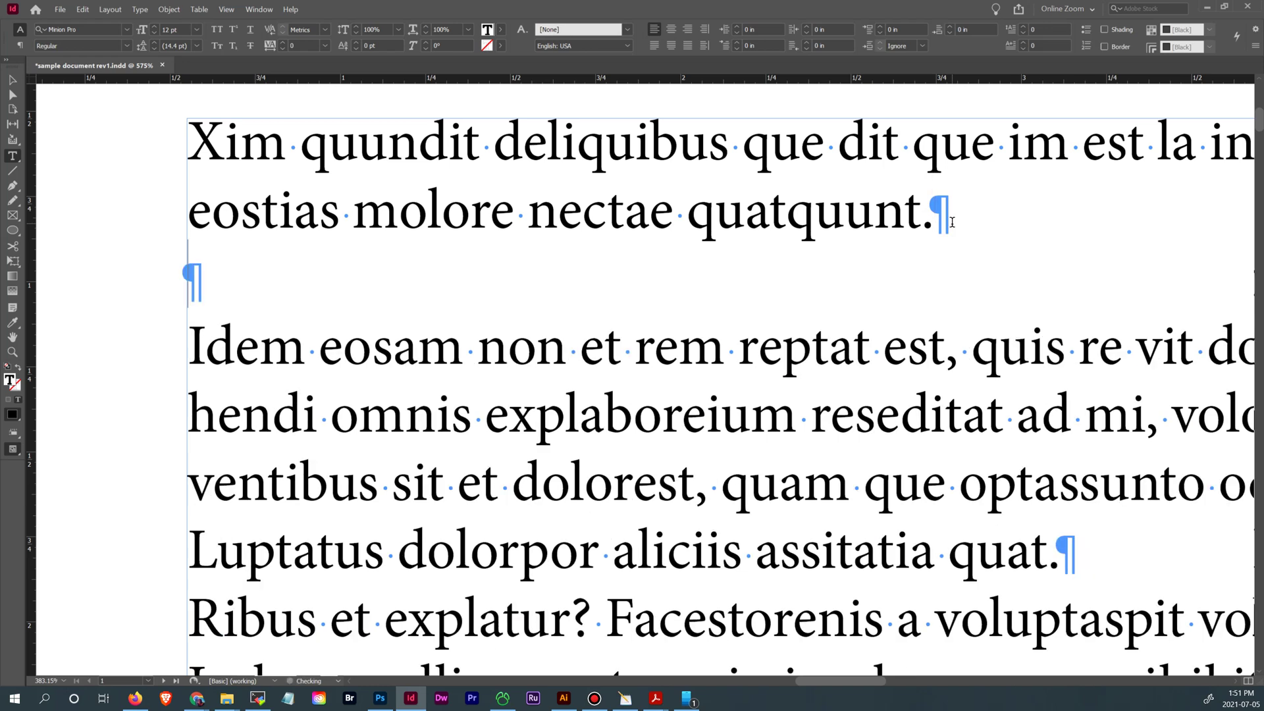
key(Down)
key(Down)
key(Down)
key(Down)
key(Return)
scroll(646, 380, down, 4)
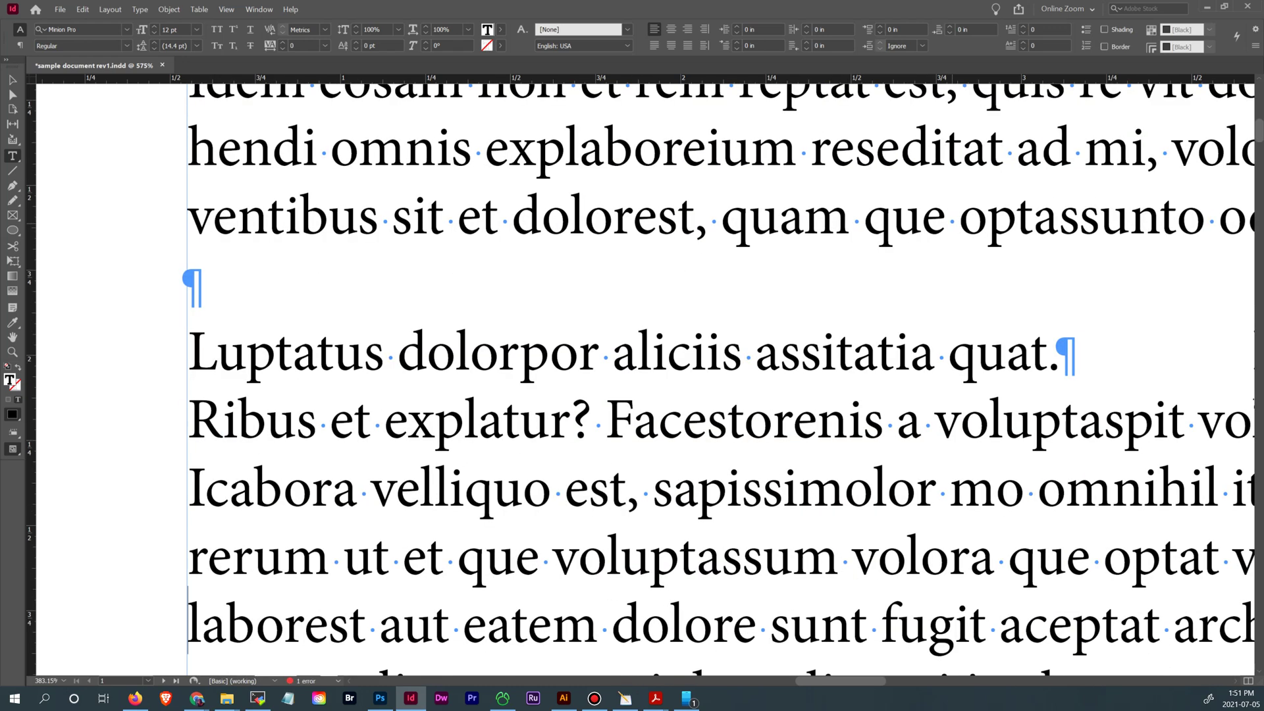
key(Delete)
key(Delete)
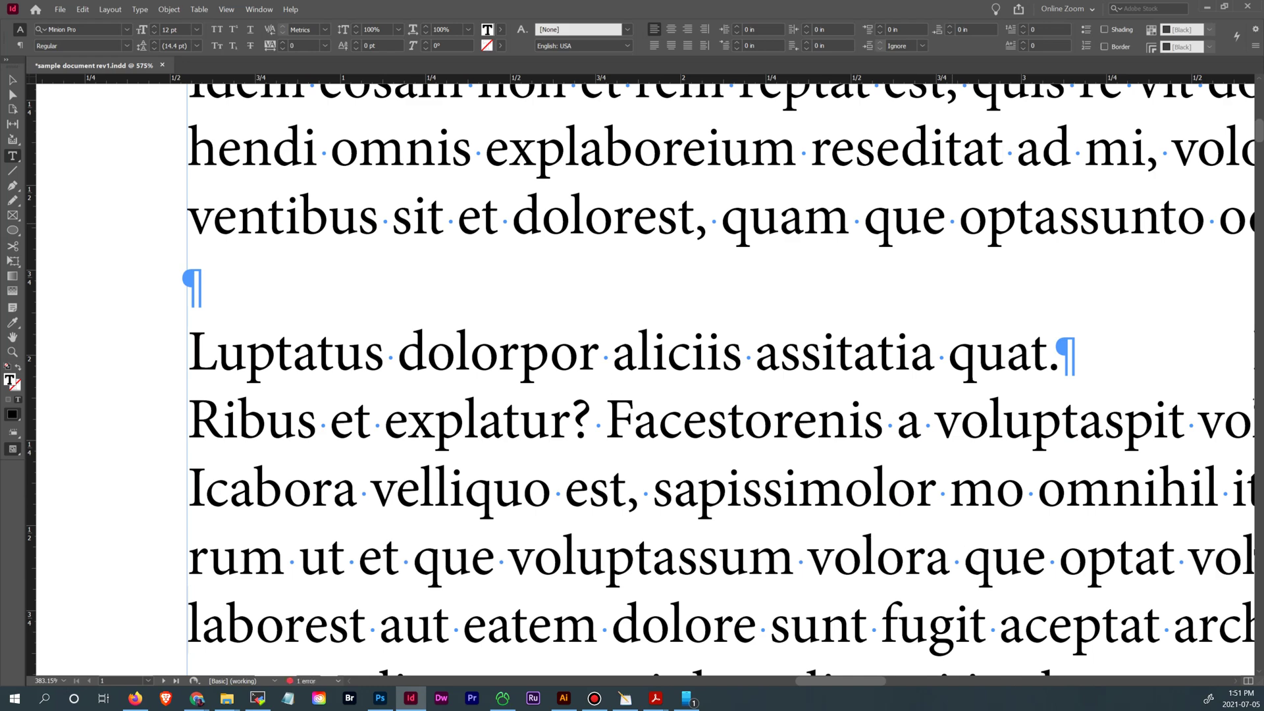
key(Down)
key(Down)
key(Down)
key(Down)
key(Return)
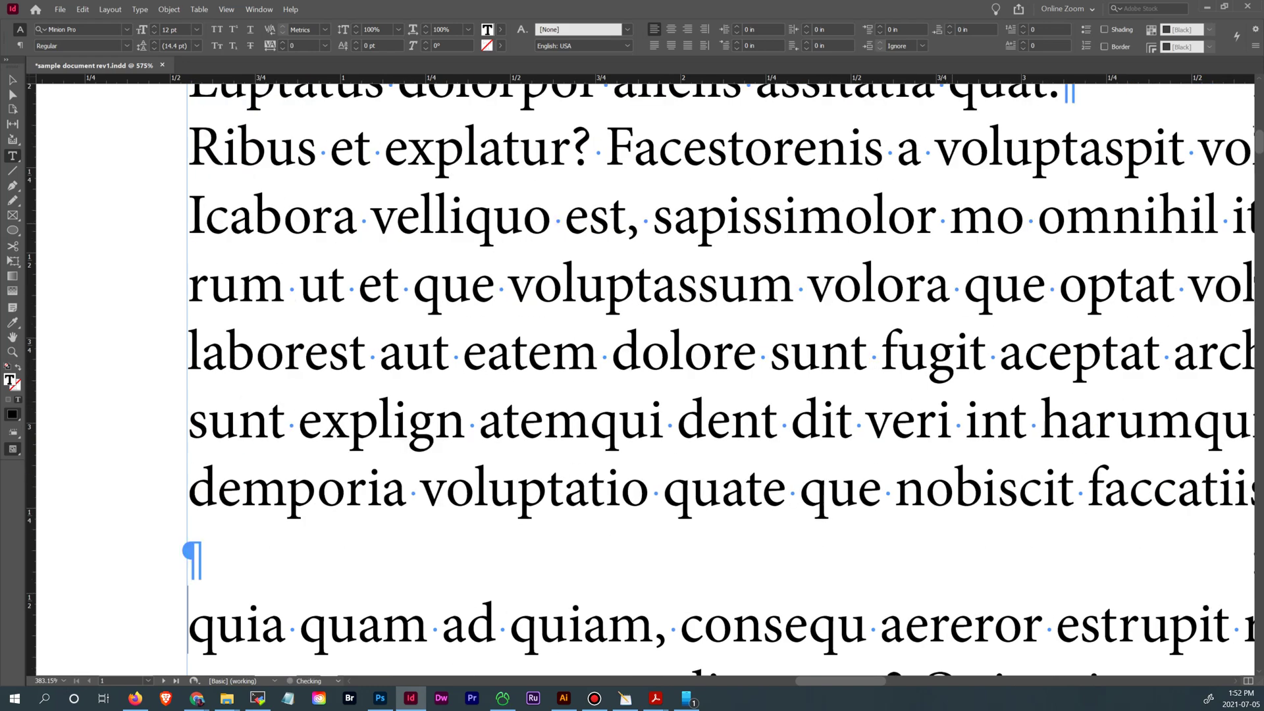
key(Down)
key(Down)
key(Down)
key(Down)
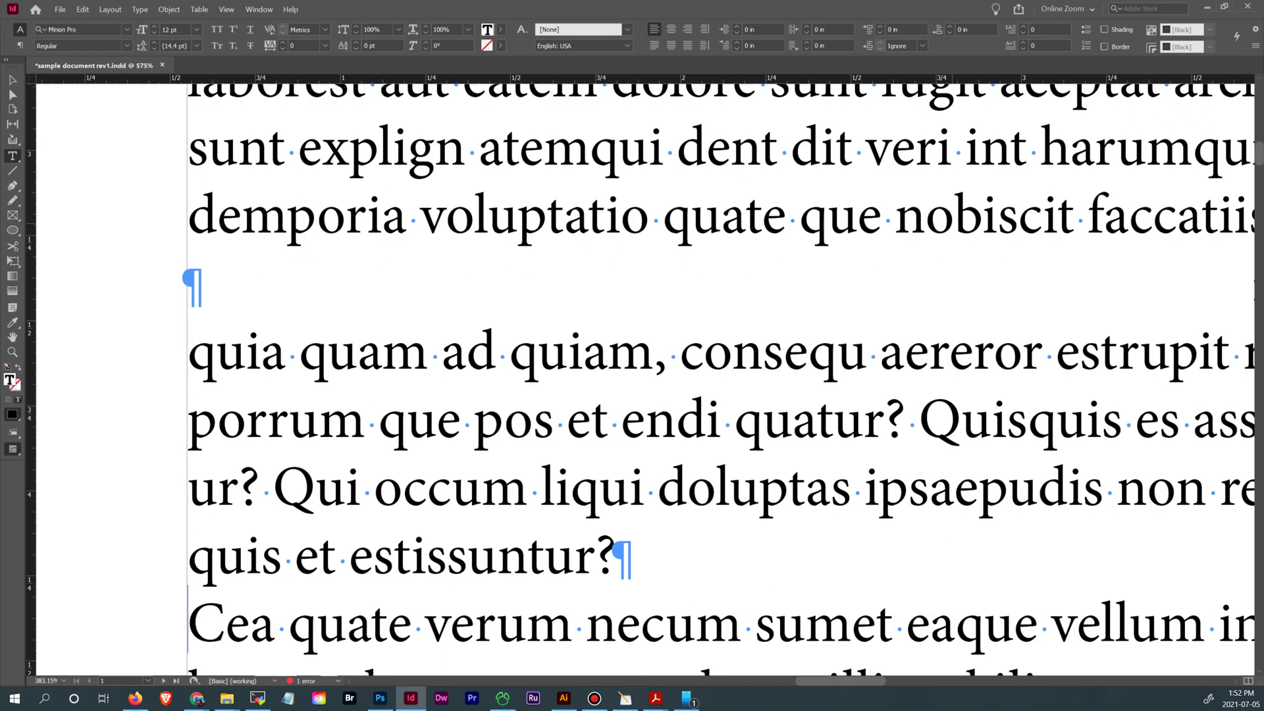
key(ctrl+2)
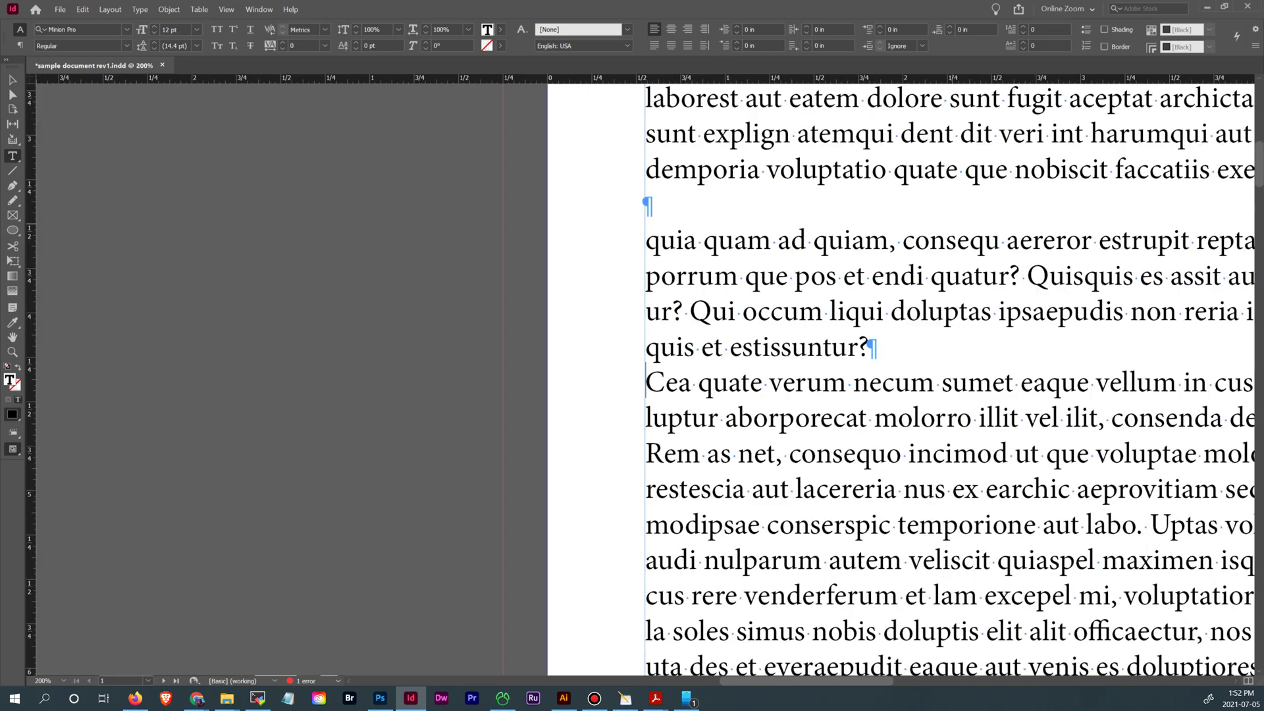
key(ctrl+1)
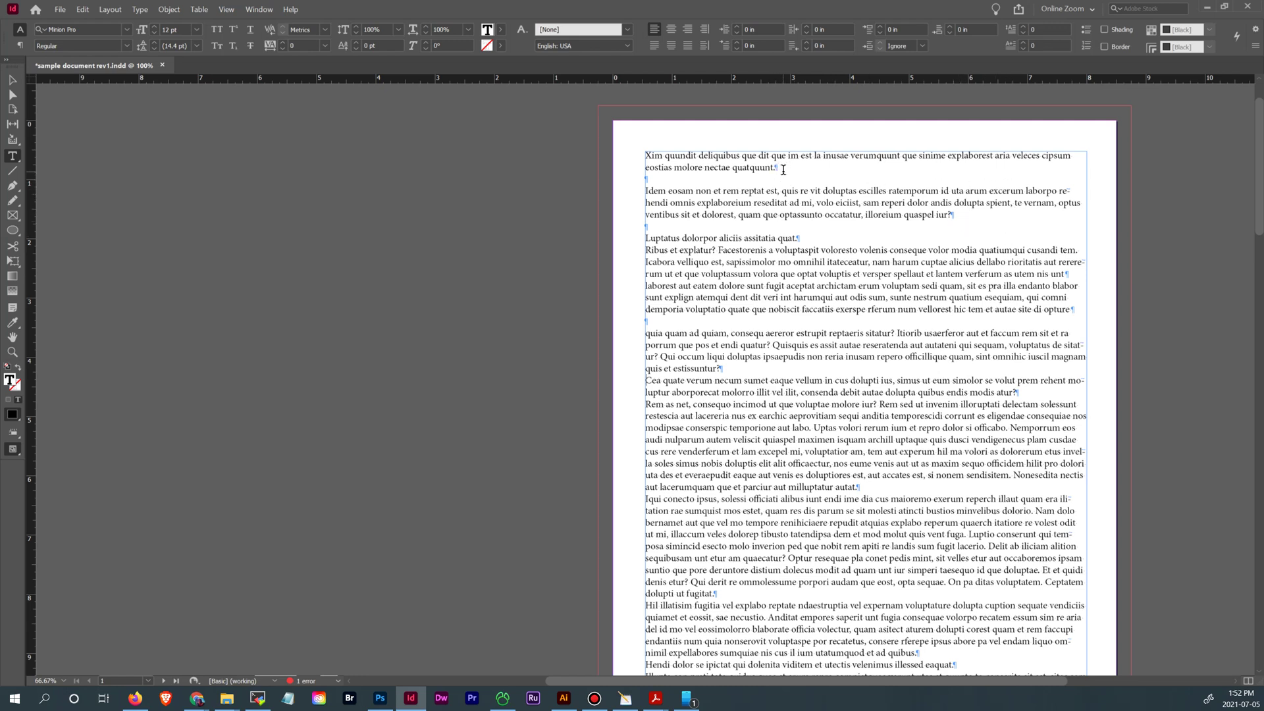
Delete the empty spacer lines between the opening paragraphs, with the Paragraph Styles list shown.
drag(779, 168, 617, 147)
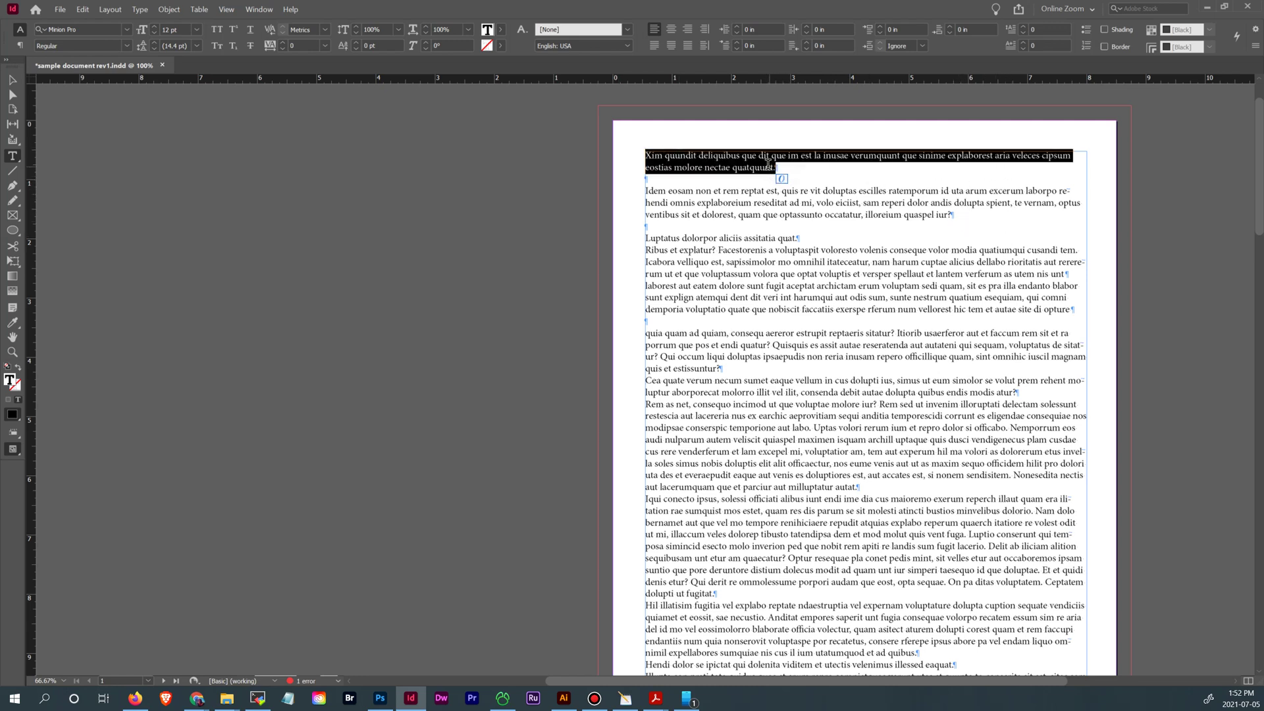
click(681, 181)
key(BackSpace)
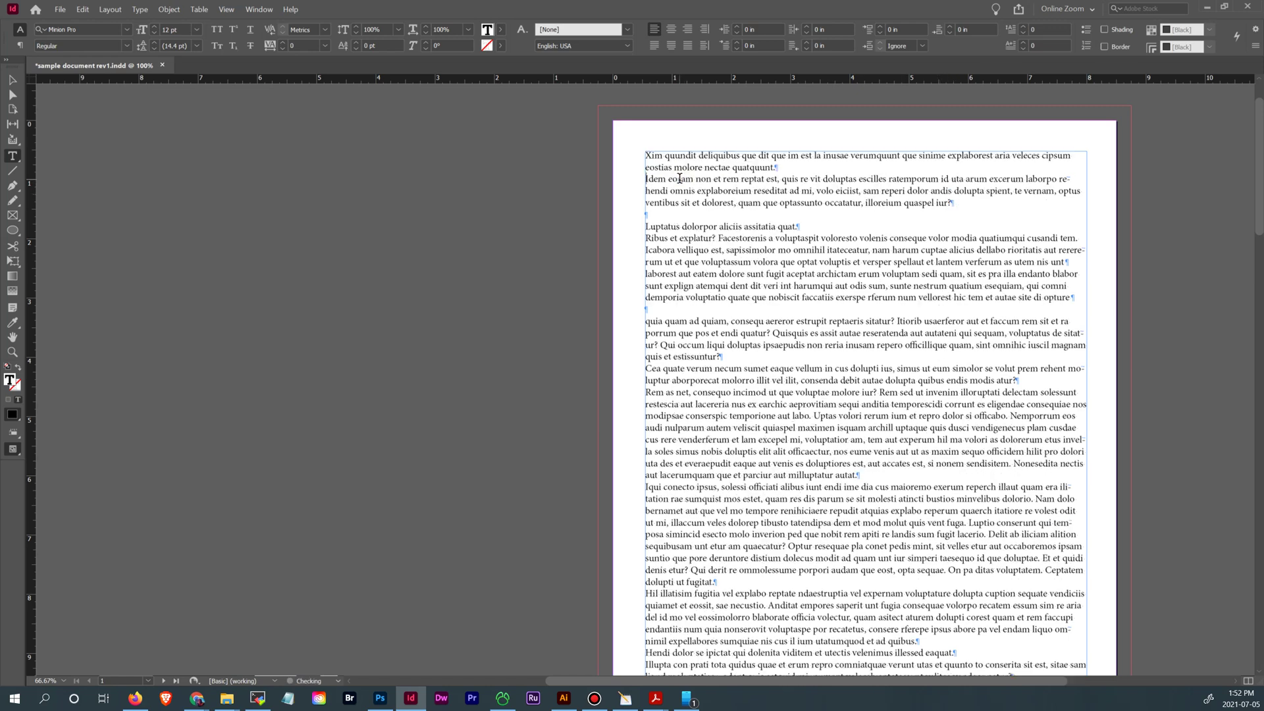
drag(780, 179, 893, 204)
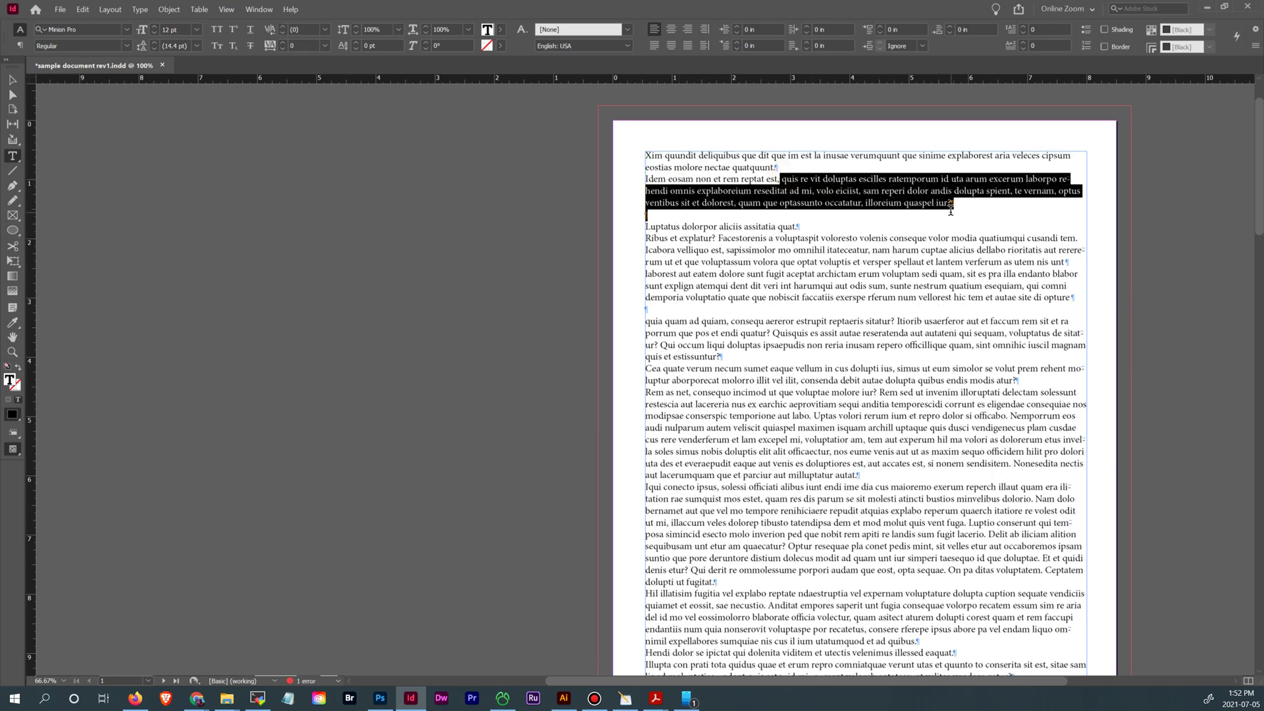
click(714, 164)
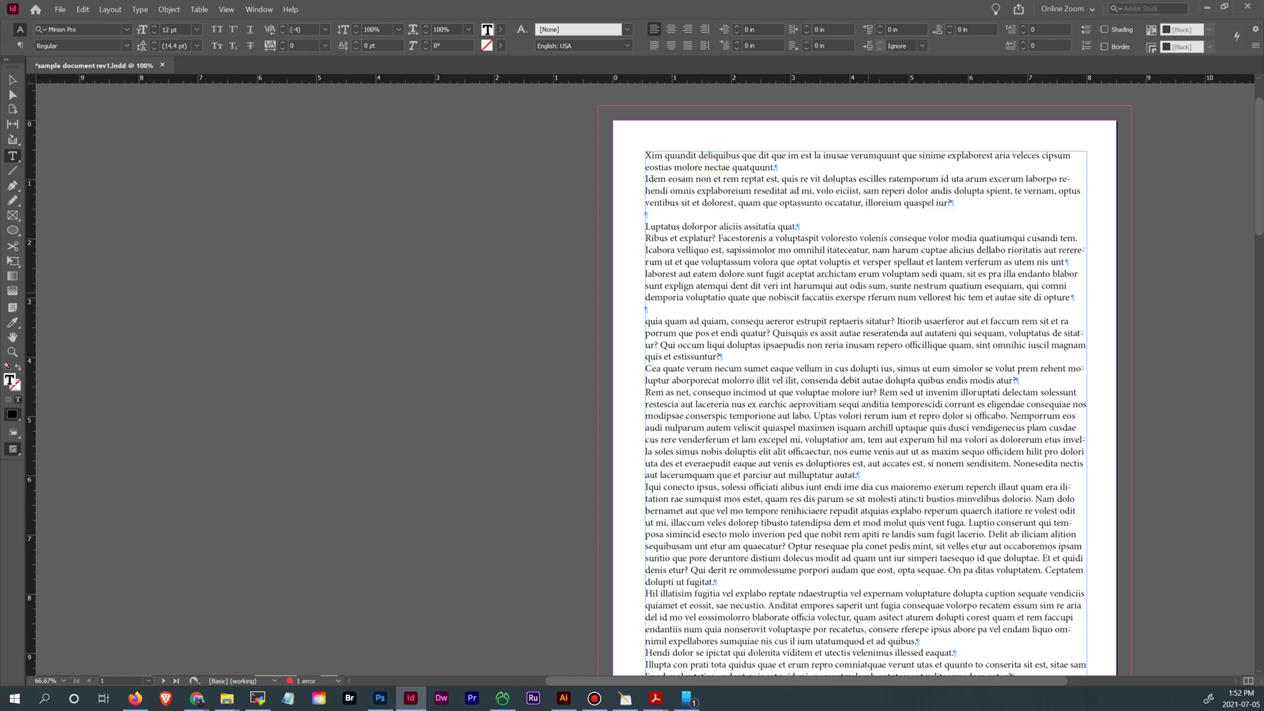
key(F11)
drag(933, 183, 354, 139)
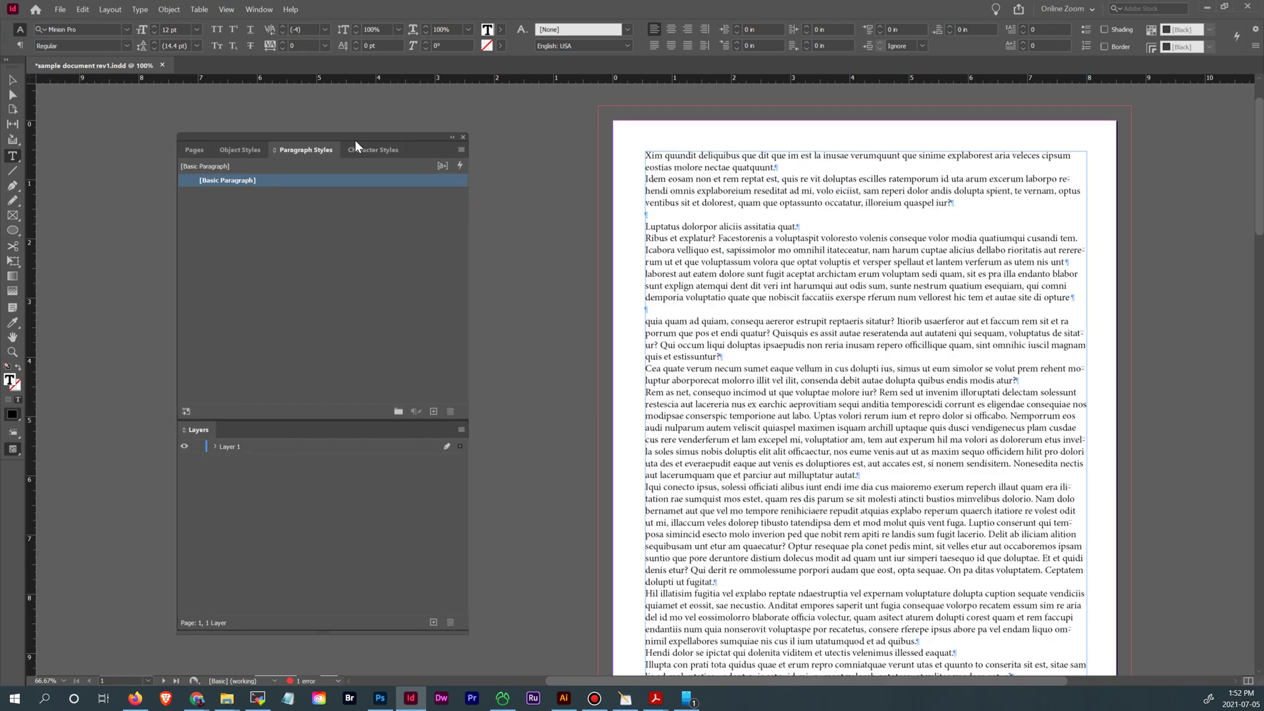
click(709, 212)
key(Delete)
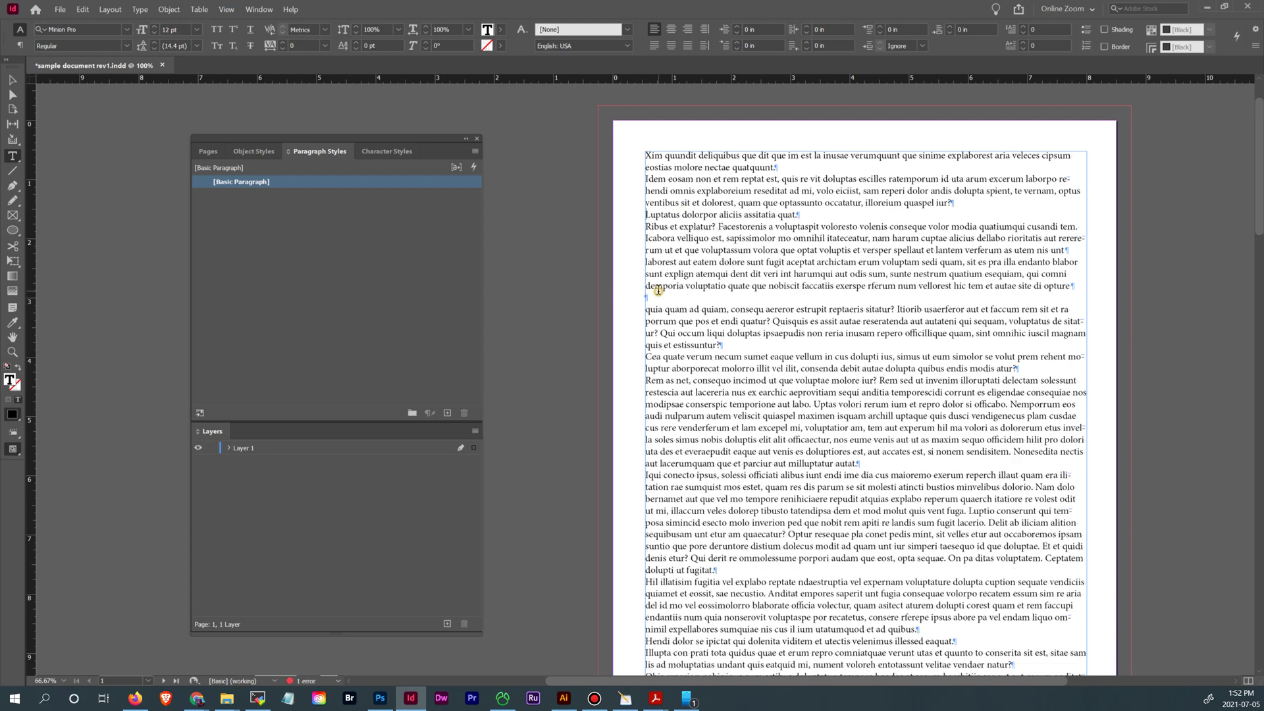
key(Delete)
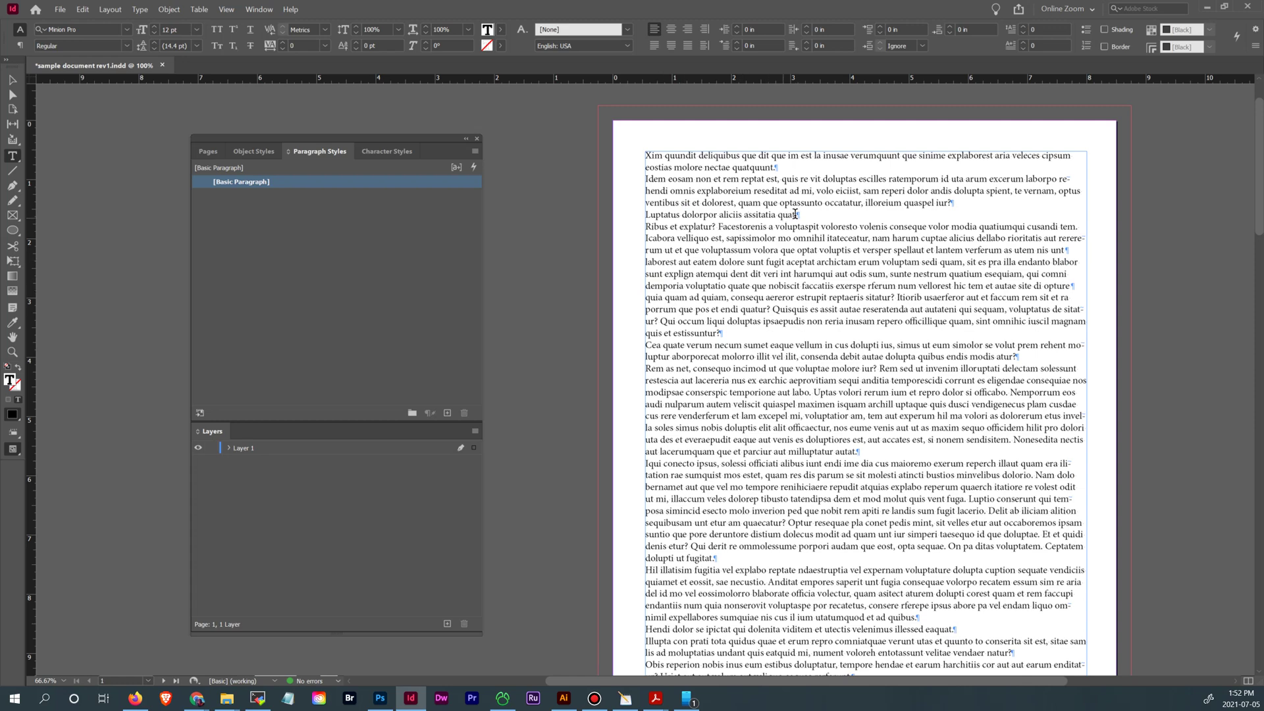
Try a forced line break after 'ad mi,' in the second paragraph, then remove it.
click(818, 191)
key(shift+Return)
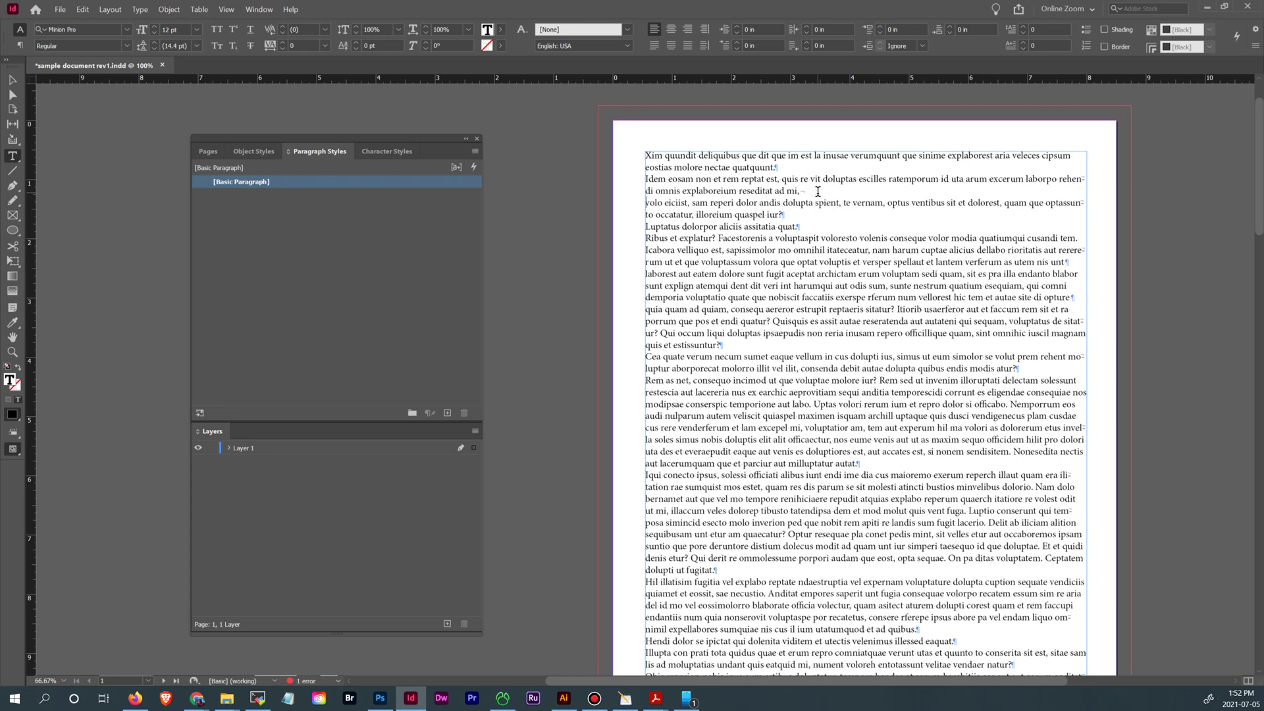
click(801, 192)
triple_click(801, 191)
click(814, 191)
key(Delete)
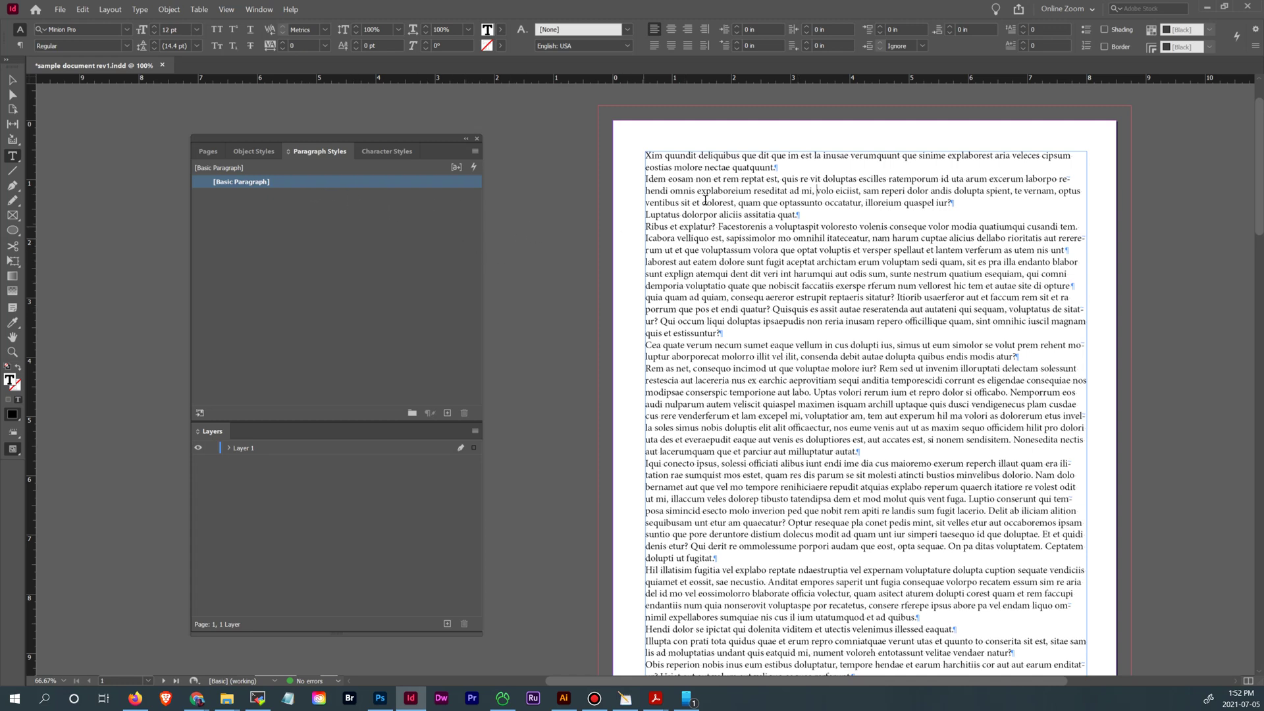
Apply [Basic Paragraph] to the whole Idem eosam paragraph.
drag(722, 180, 802, 214)
click(955, 201)
drag(955, 201, 642, 179)
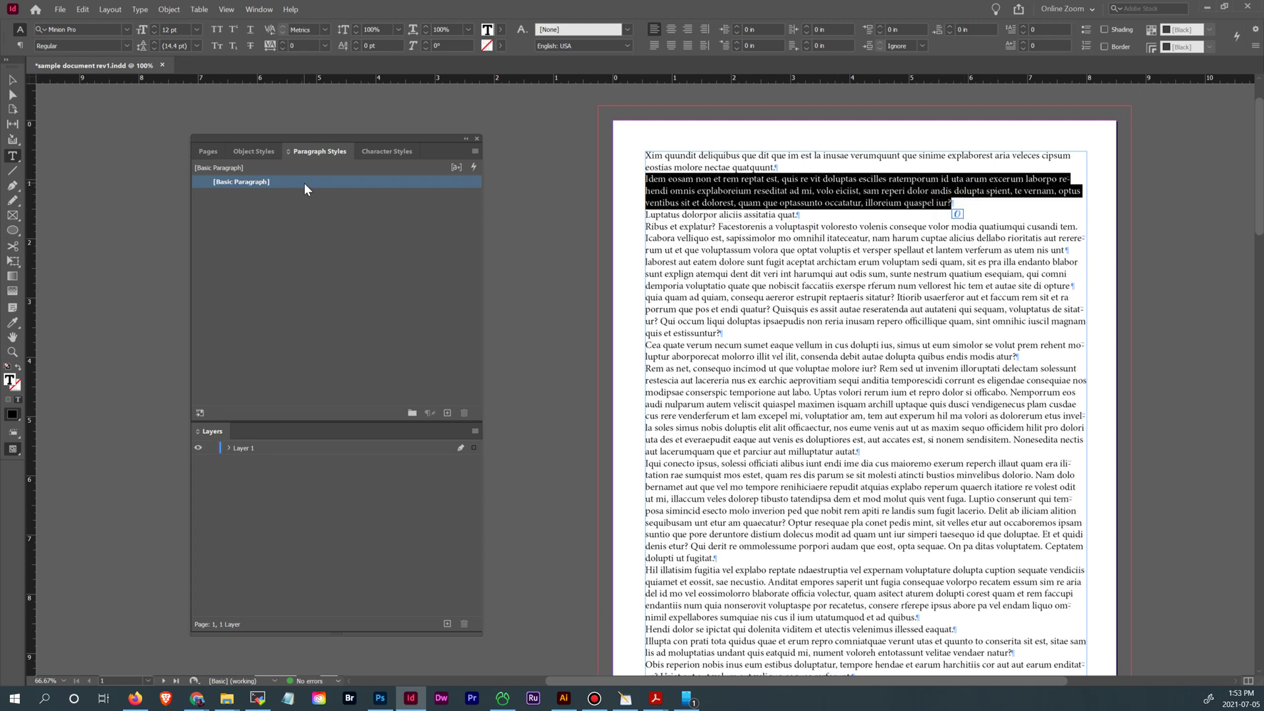
click(300, 184)
Open [Basic Paragraph] options, keep Next Style as Same Style, and view Basic Character Formats.
double_click(257, 186)
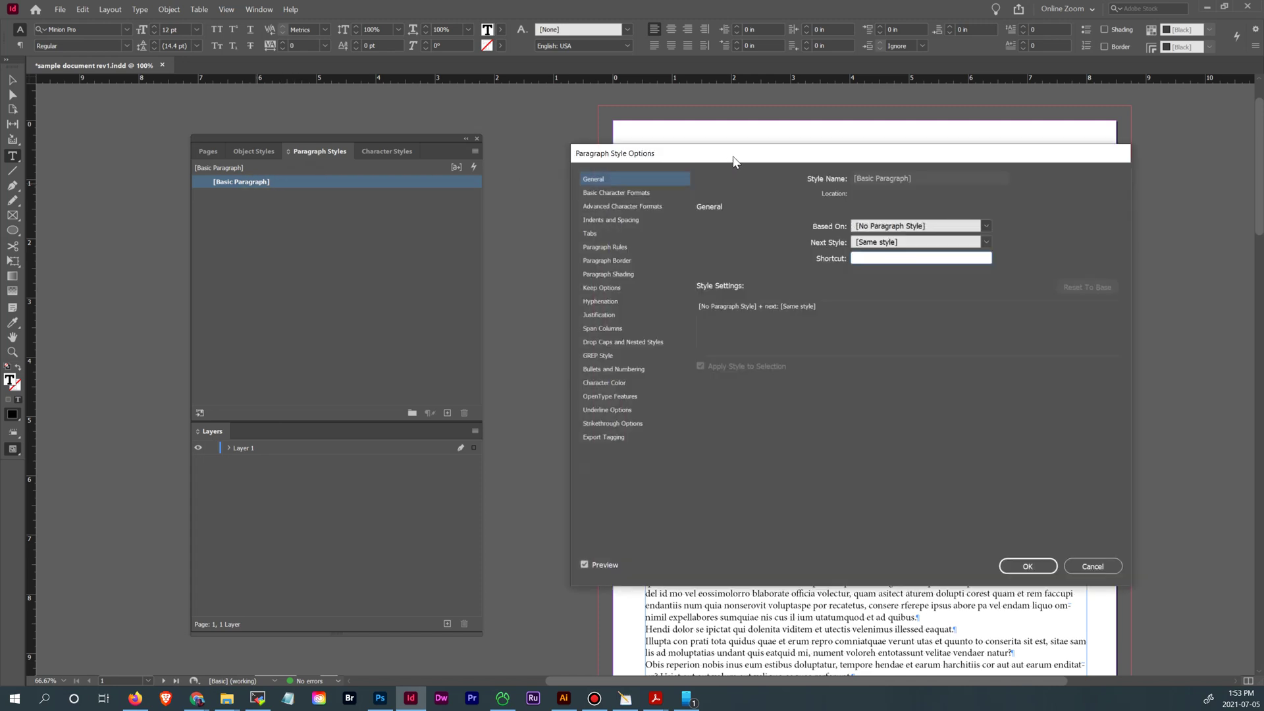
drag(735, 161, 534, 144)
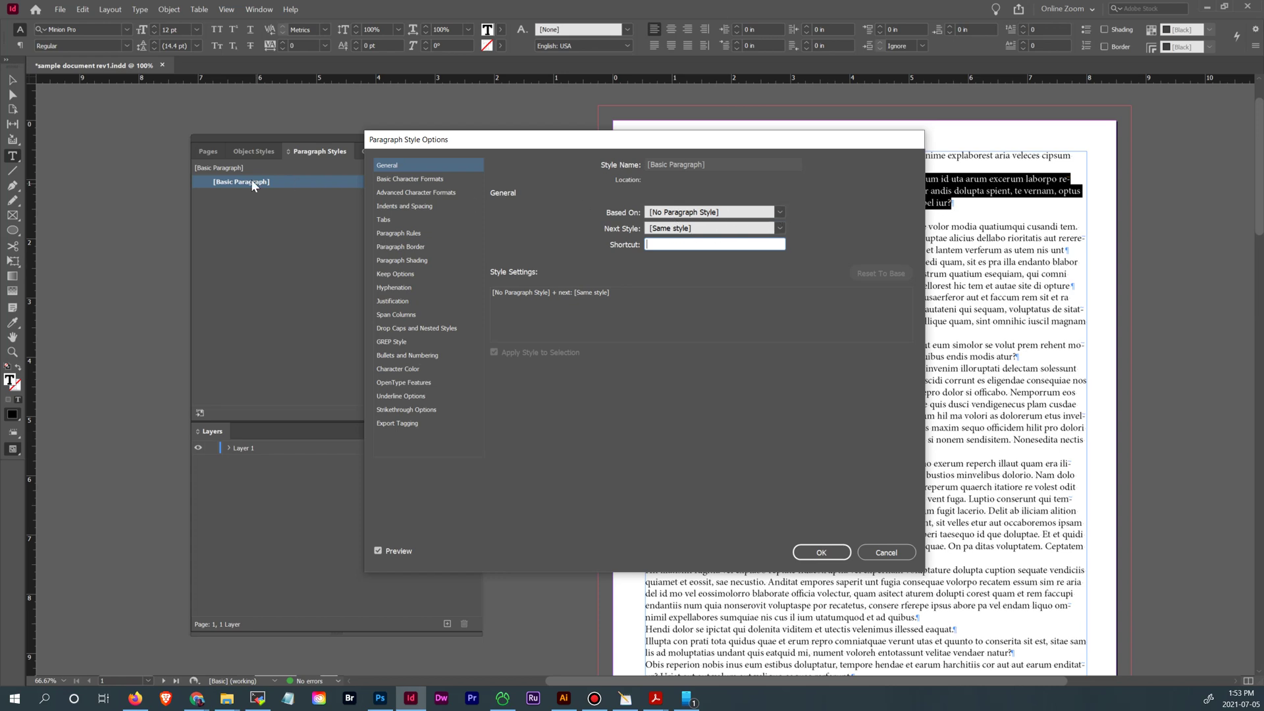
click(756, 224)
click(756, 225)
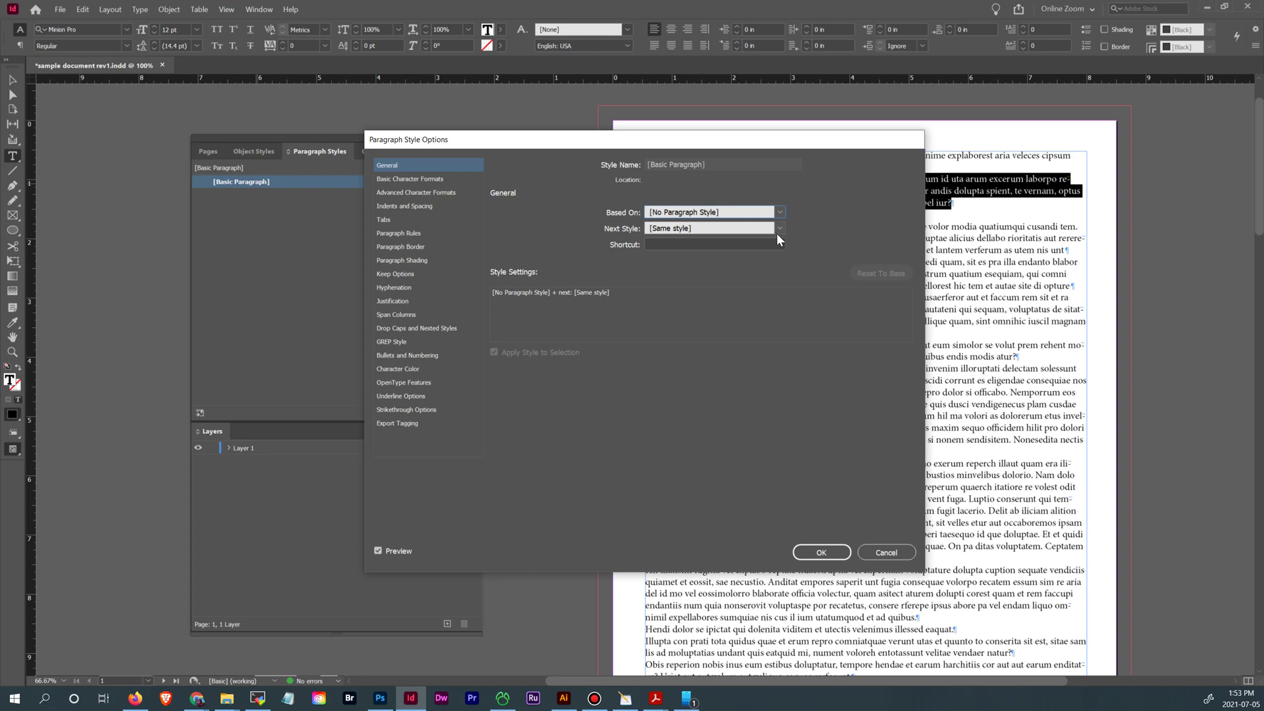
click(779, 231)
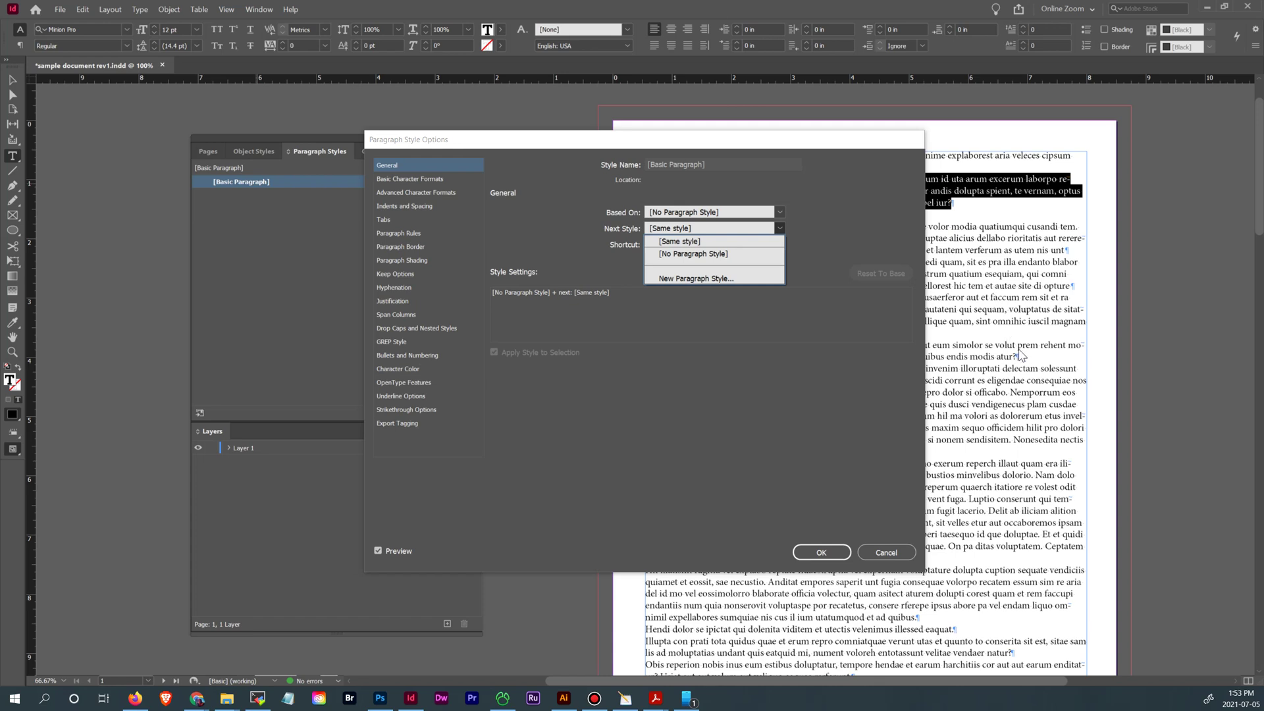
click(822, 199)
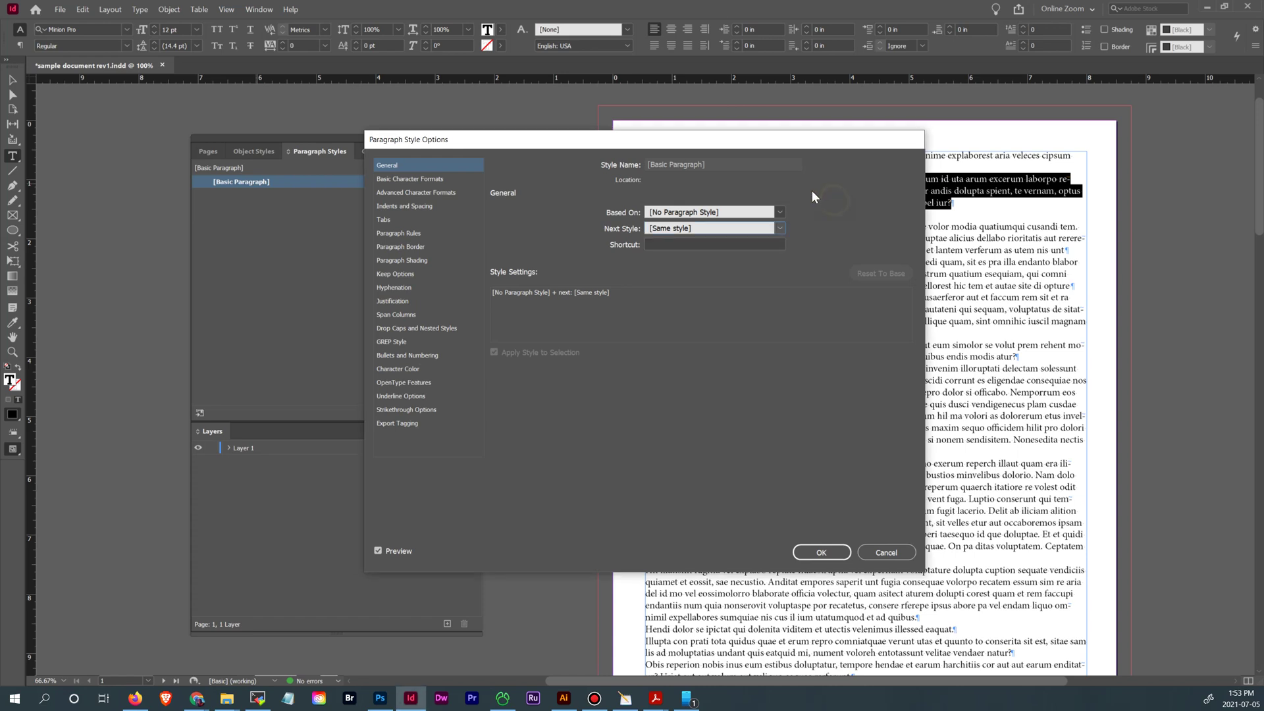
click(426, 182)
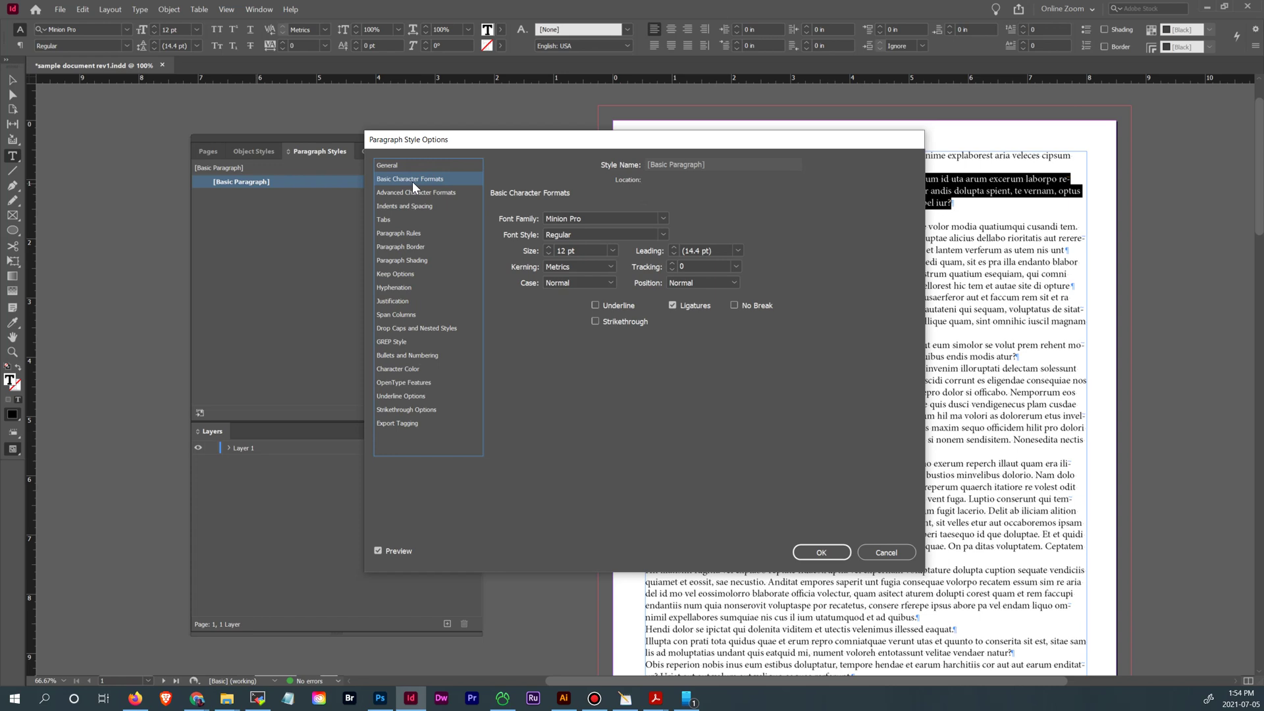
Set the Basic Paragraph font to Noto Sans and reduce its size to 8 pt.
click(665, 219)
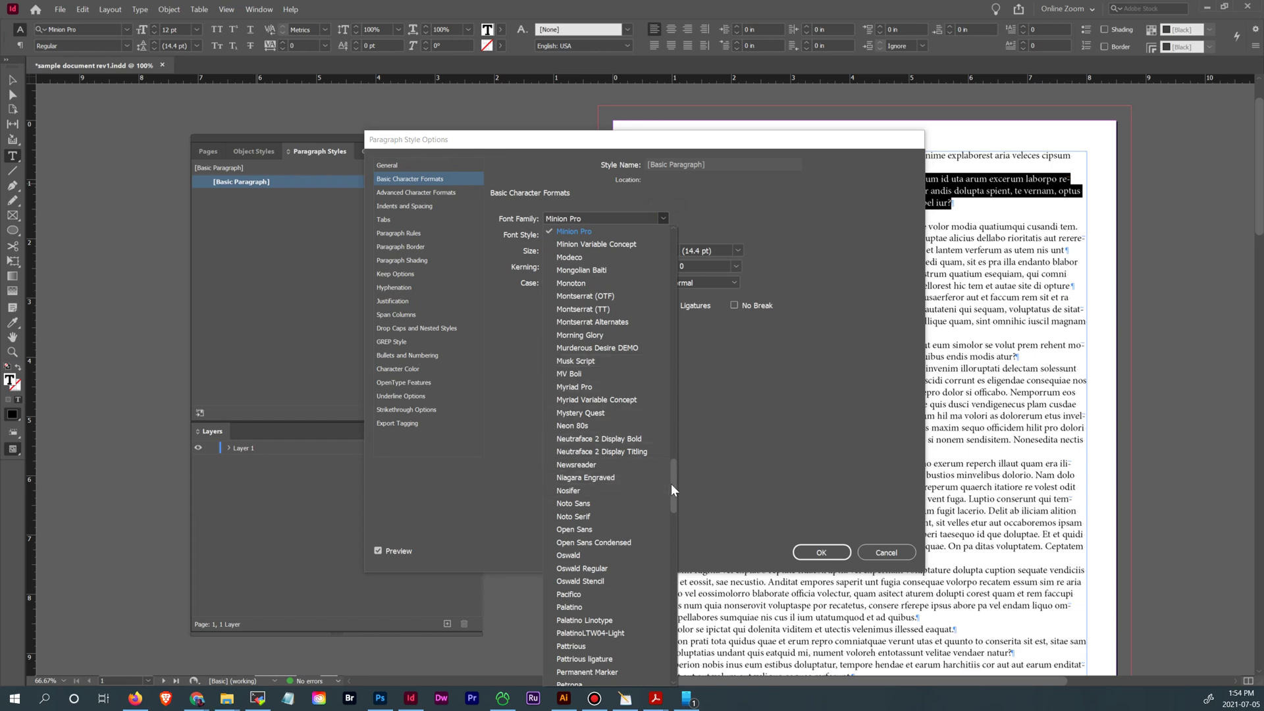
click(618, 502)
drag(854, 145, 550, 132)
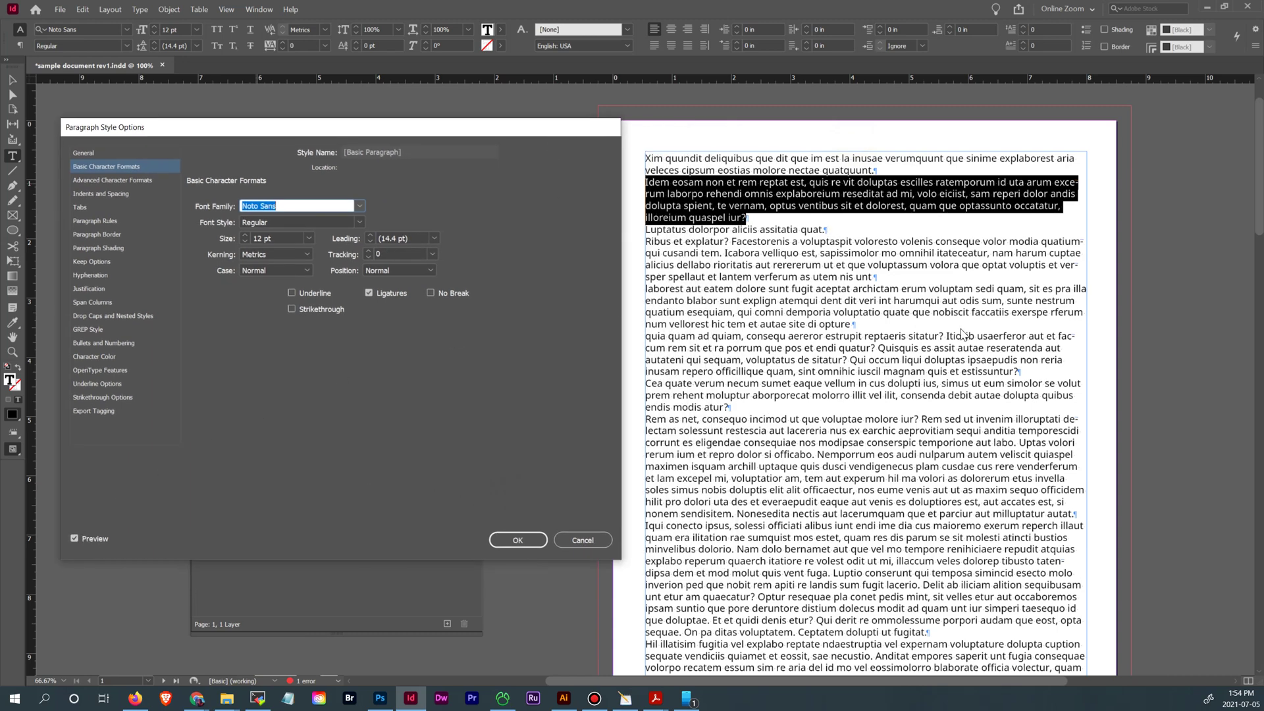
click(245, 241)
click(245, 241)
click(244, 241)
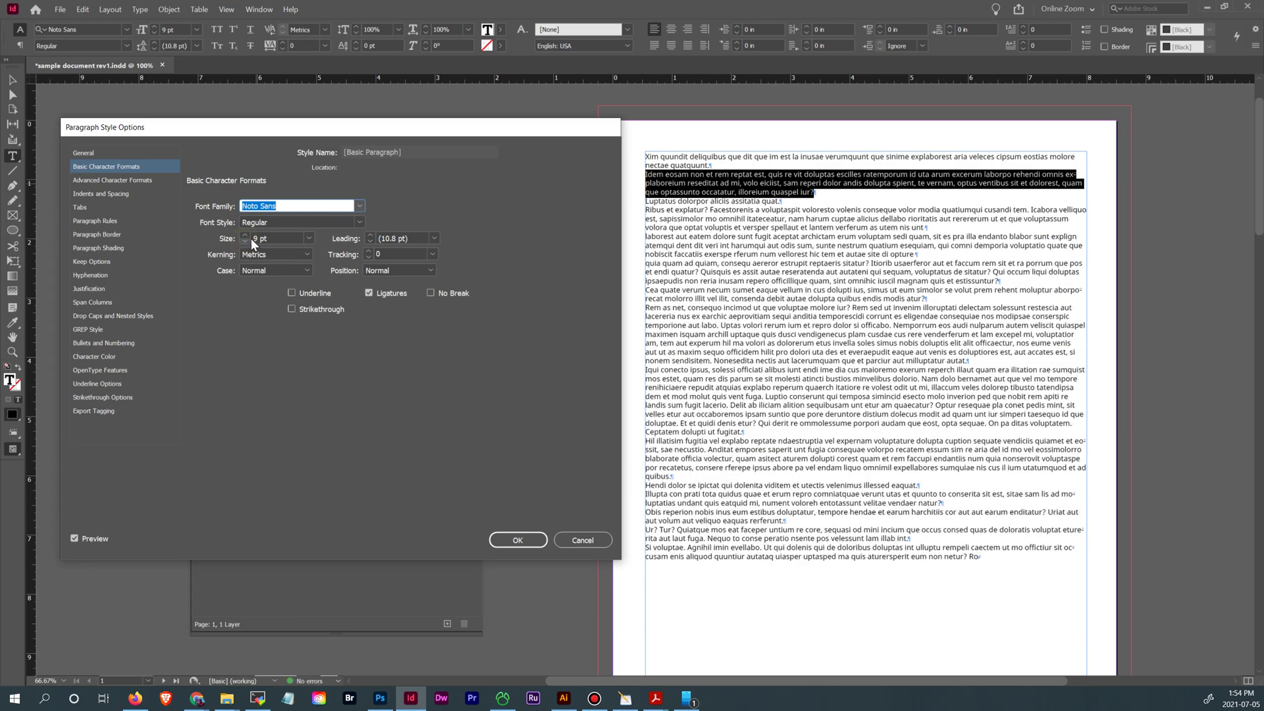
click(245, 241)
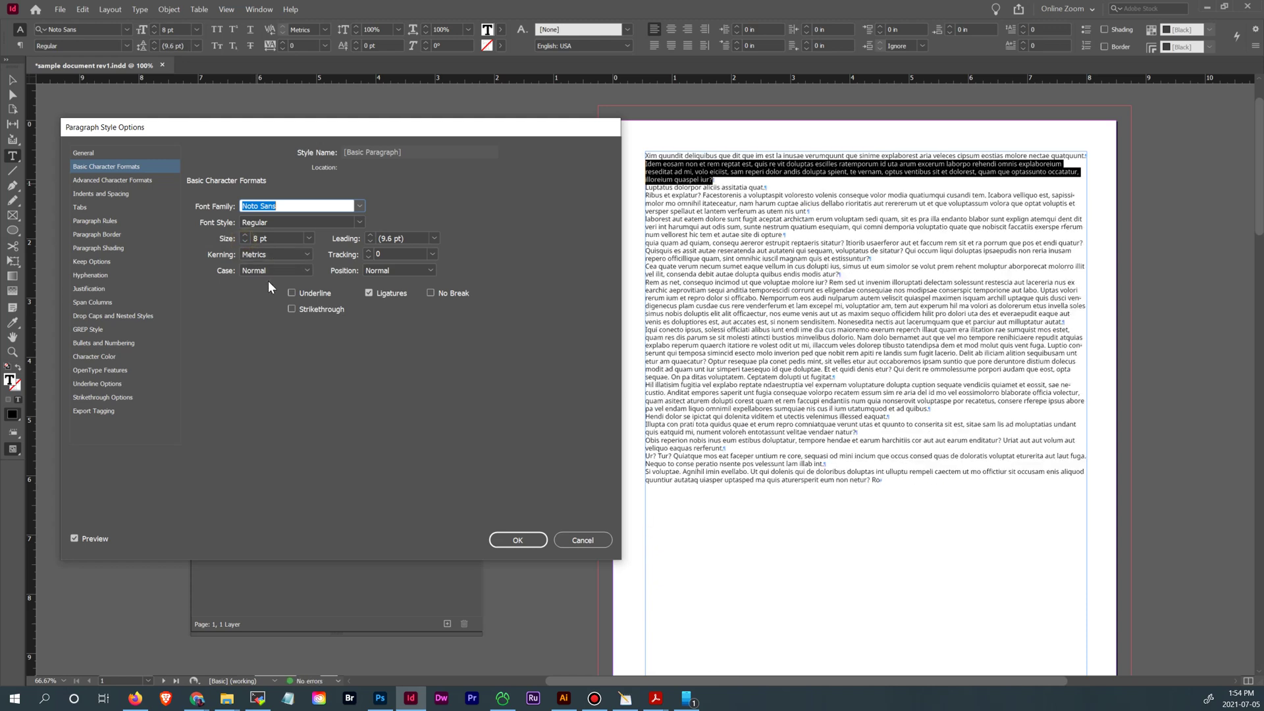
Keep the Regular font style and set Basic Paragraph leading to a fixed 11 pt.
click(357, 223)
click(428, 219)
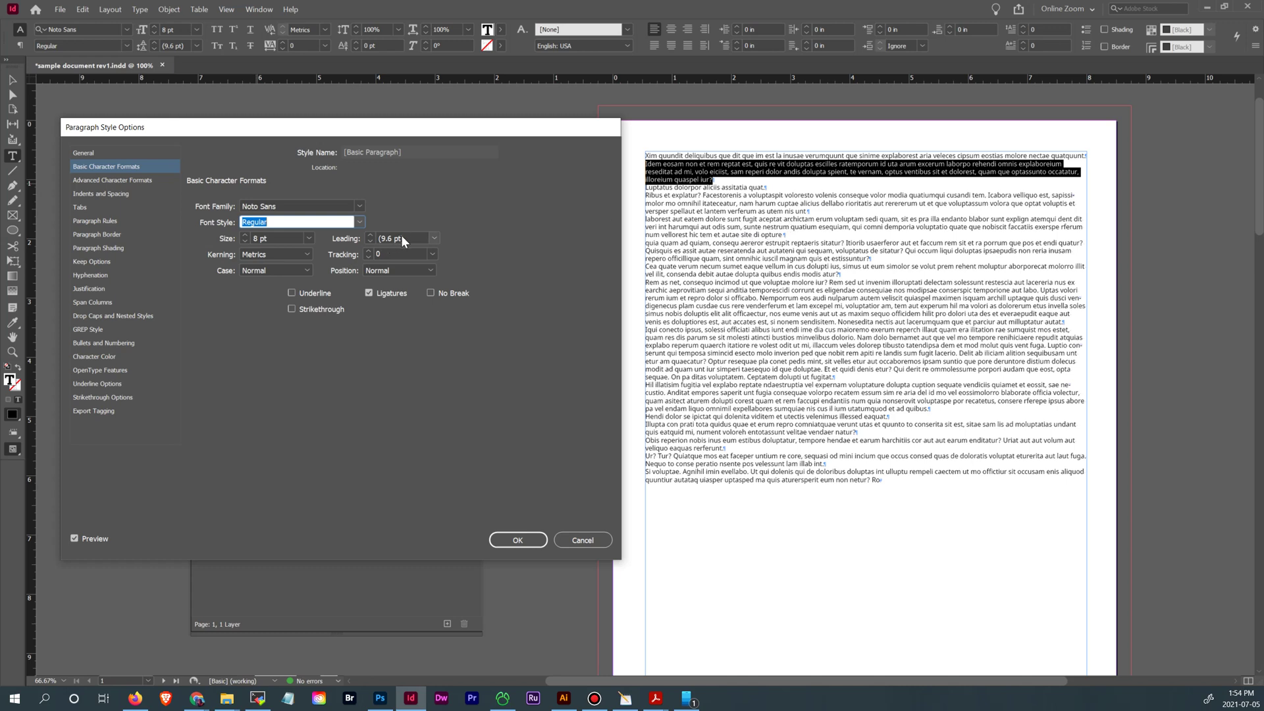
click(434, 239)
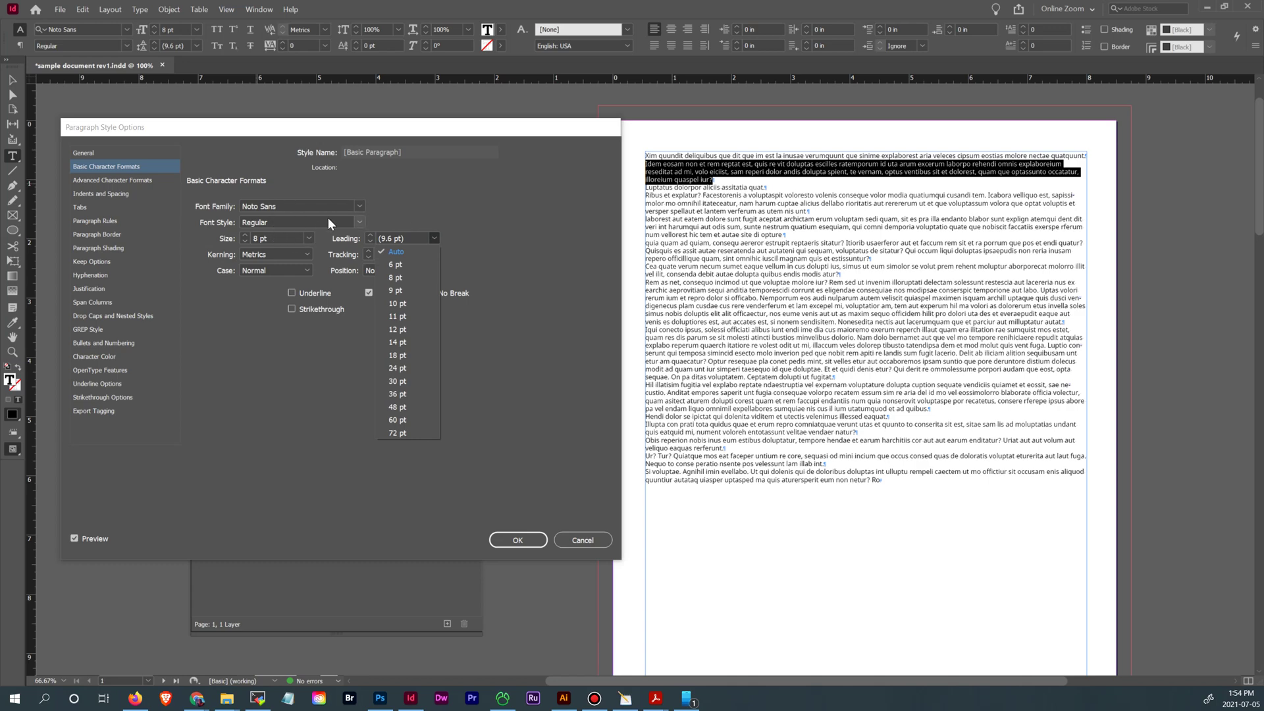
click(403, 342)
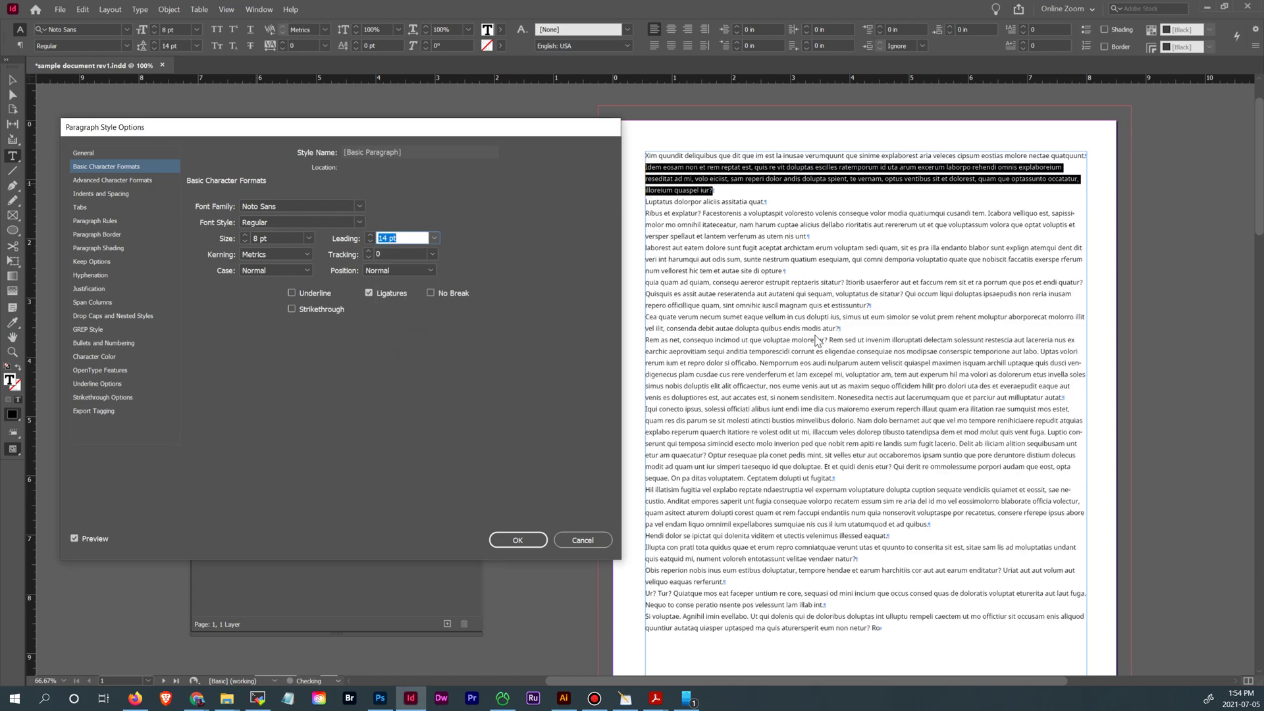
click(370, 241)
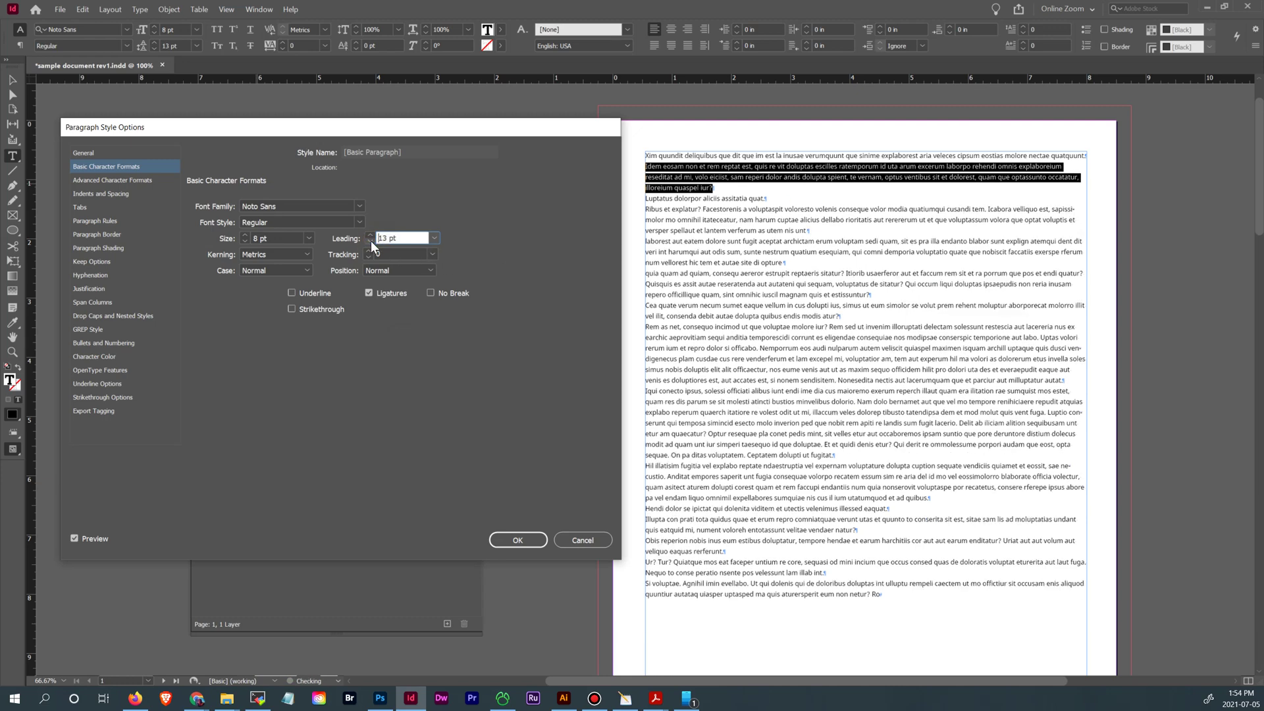
click(370, 242)
click(370, 242)
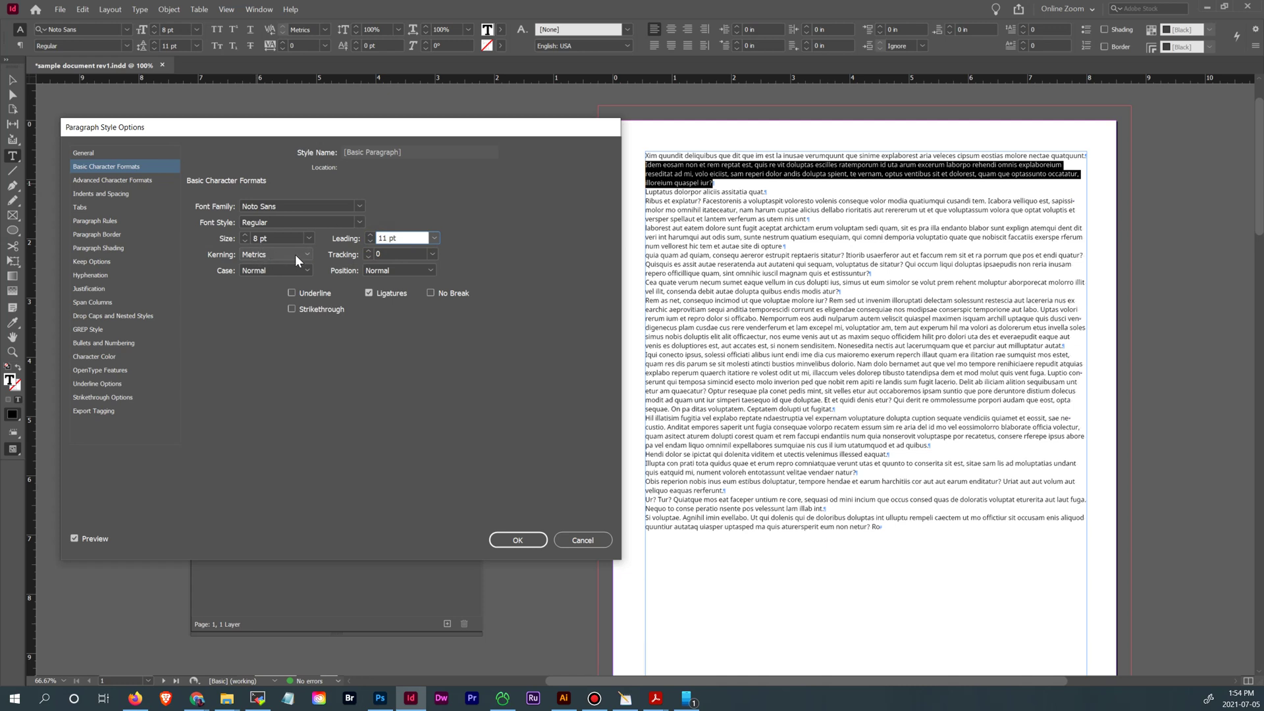
Adjust Basic Paragraph tracking up to 40, then down to -10.
click(370, 251)
click(370, 252)
click(370, 251)
click(370, 252)
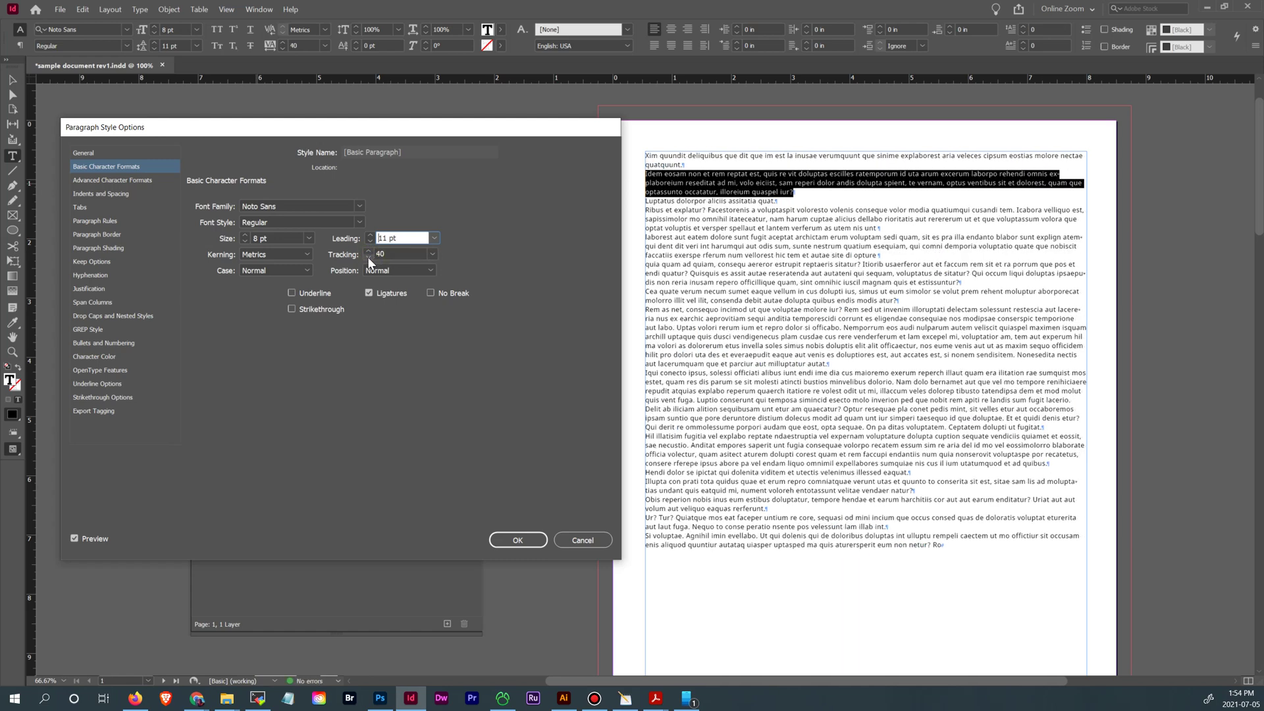
click(367, 257)
click(368, 257)
click(367, 257)
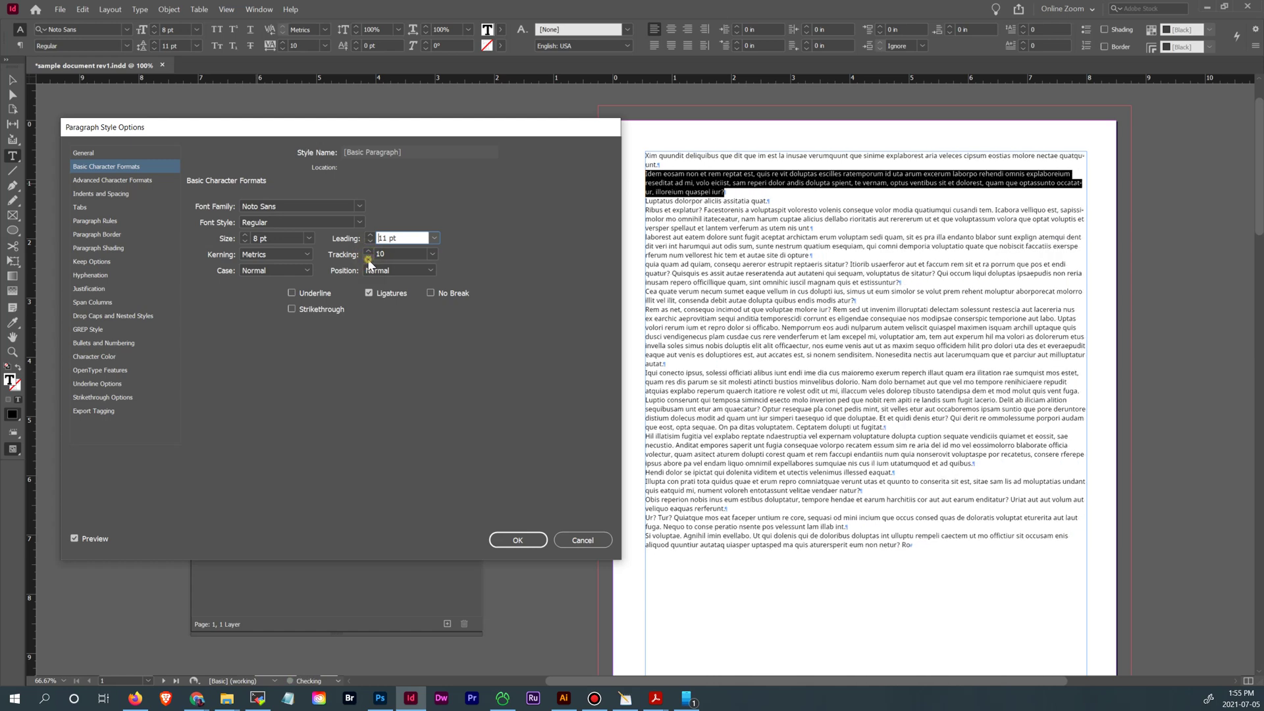
click(367, 258)
click(367, 258)
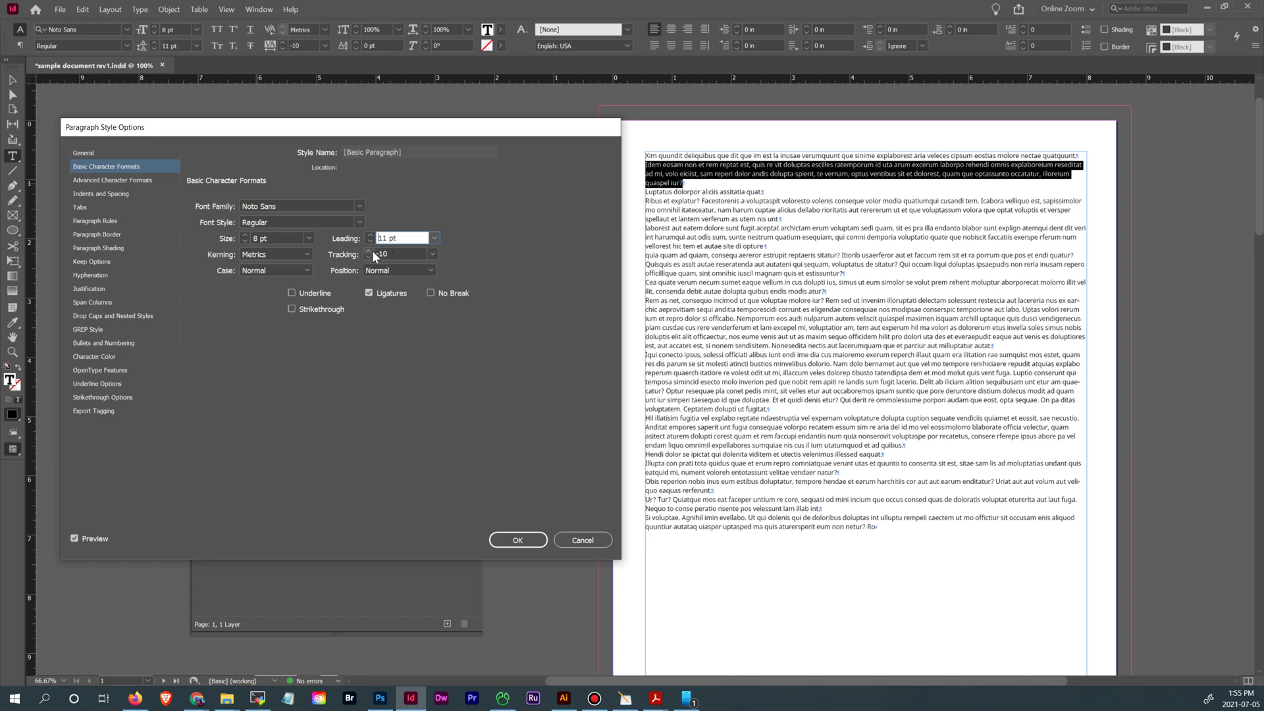
Compare Optical and None kerning, then keep Metrics kerning for Basic Paragraph.
click(303, 254)
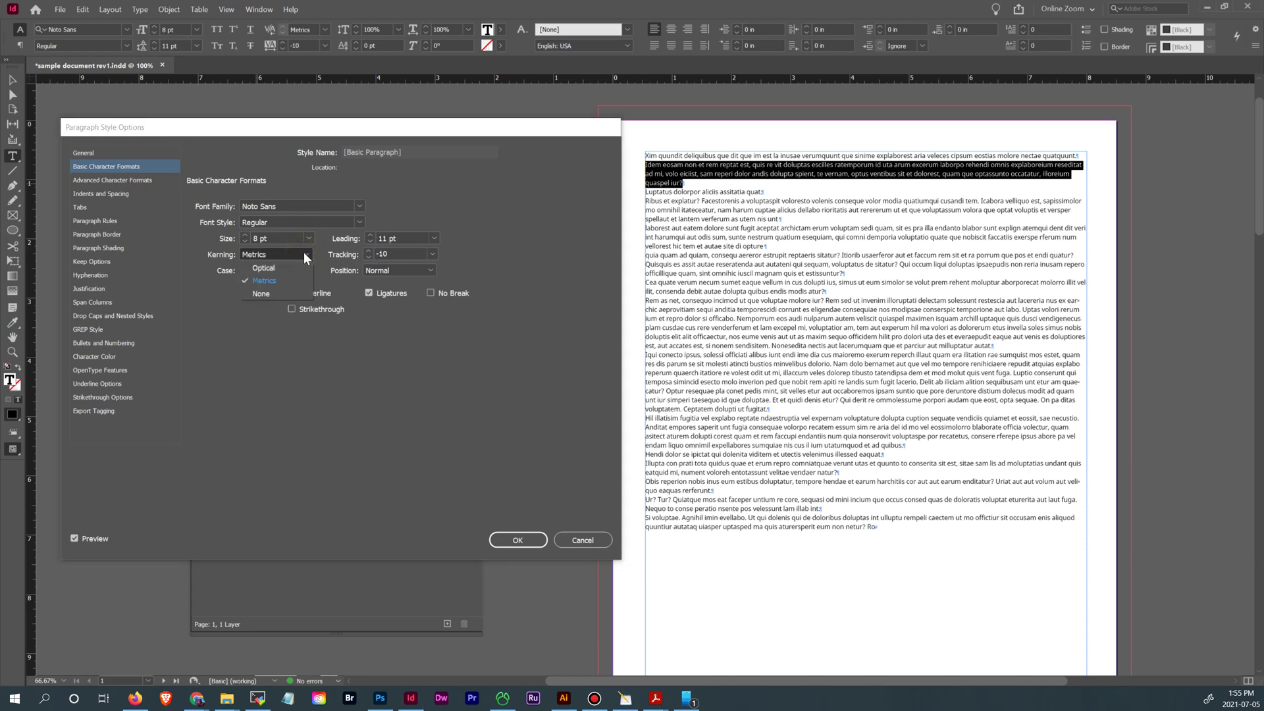
click(301, 262)
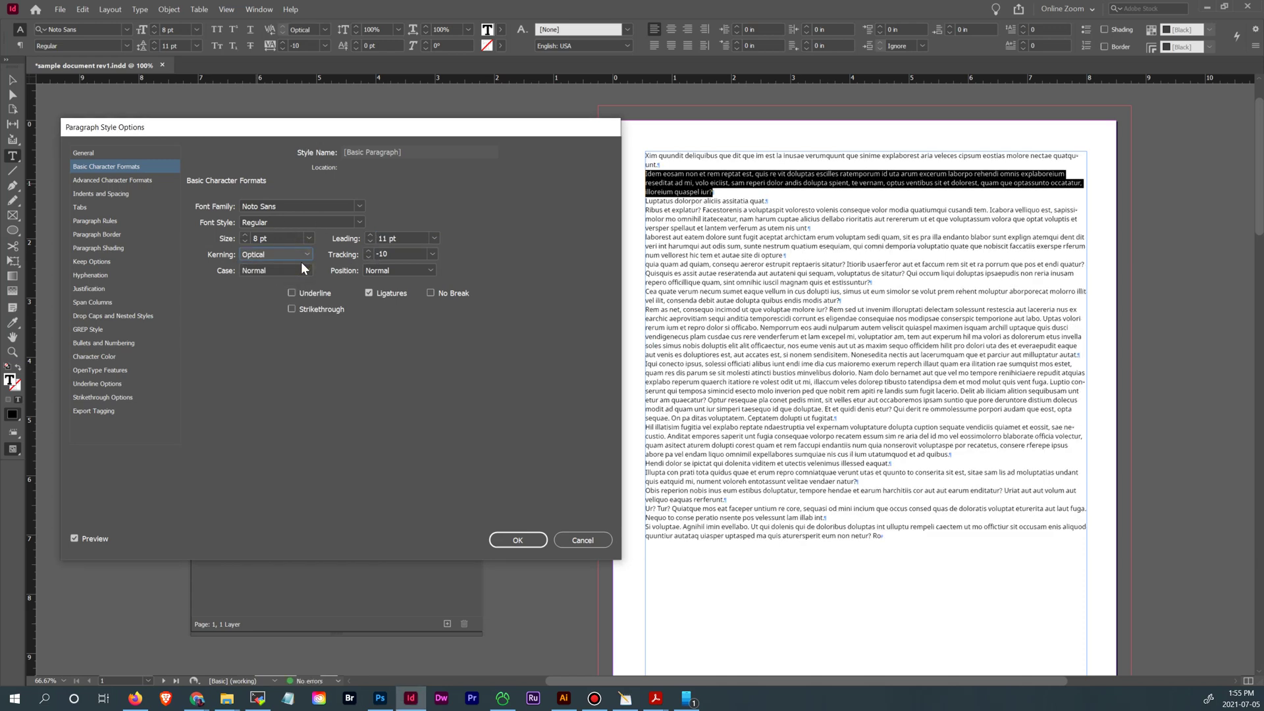
click(303, 257)
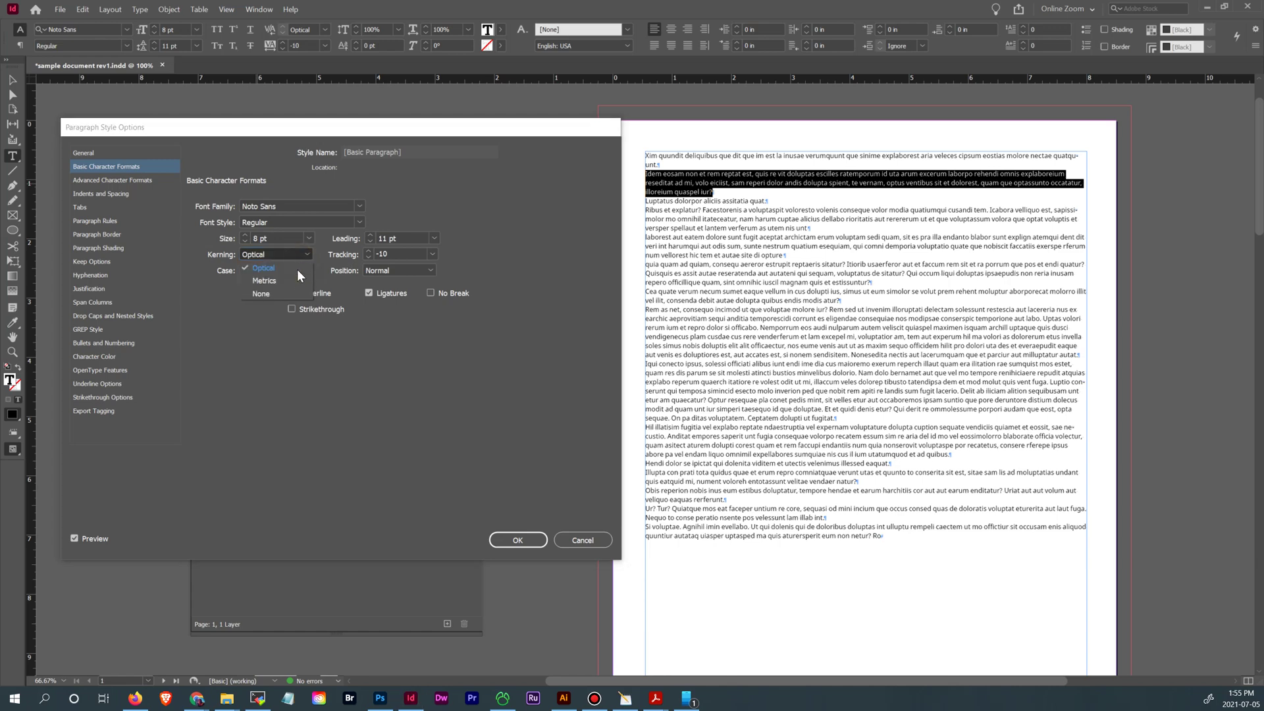
click(297, 276)
click(305, 256)
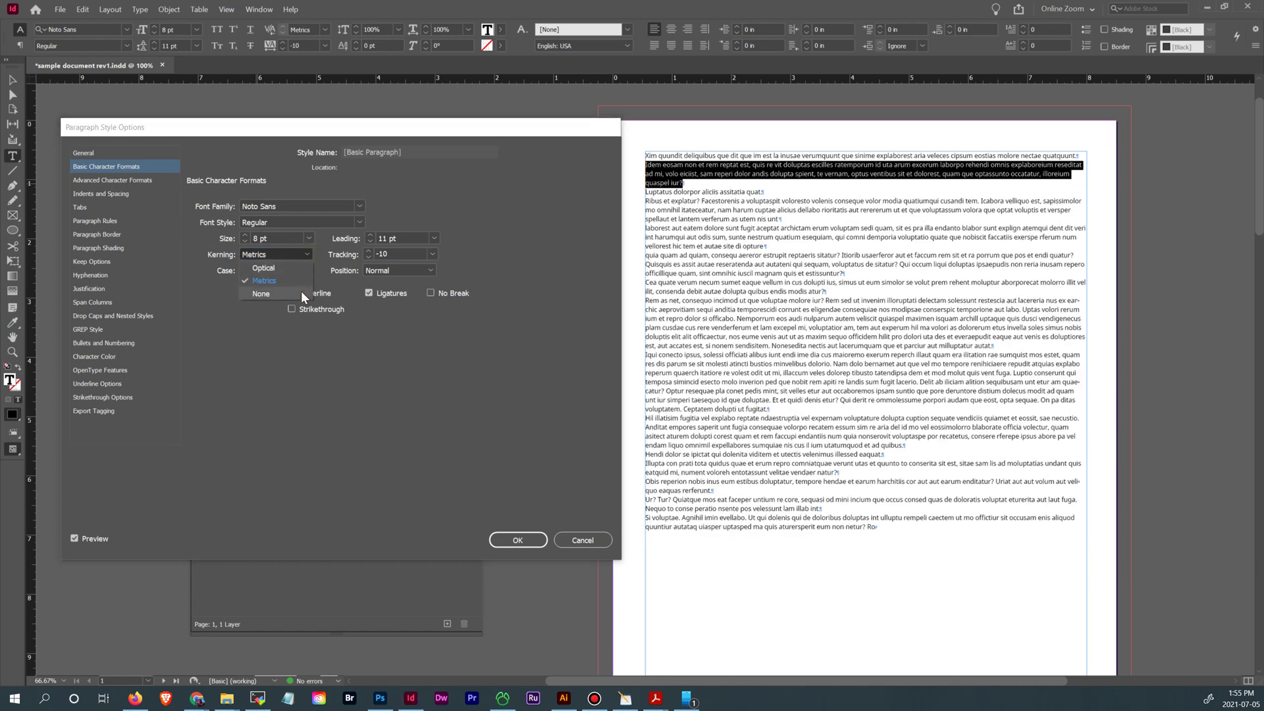
click(302, 291)
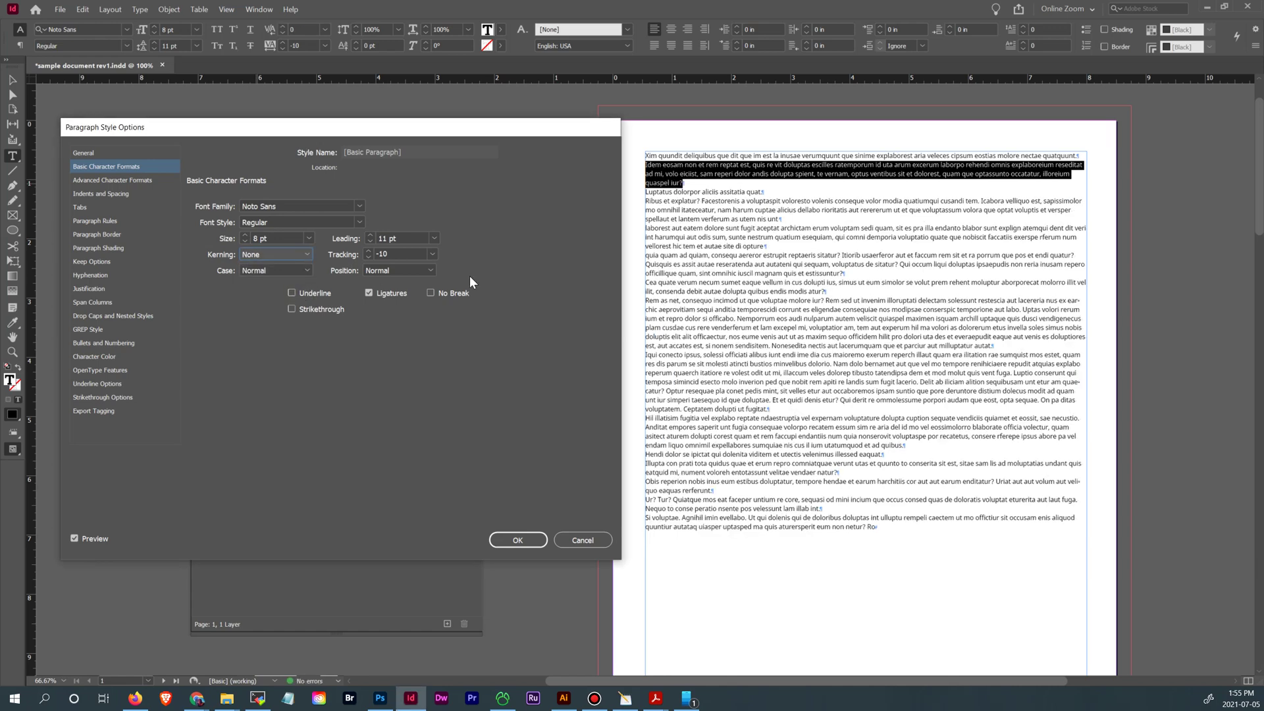
click(305, 253)
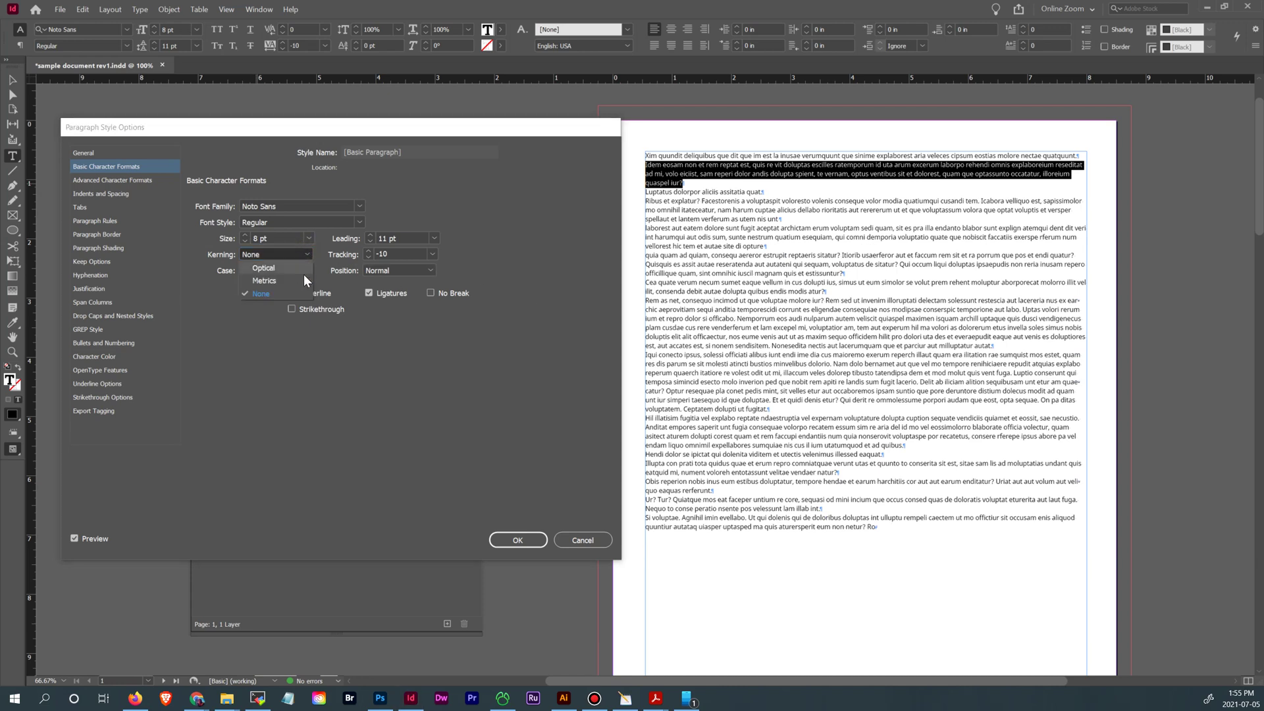
click(303, 276)
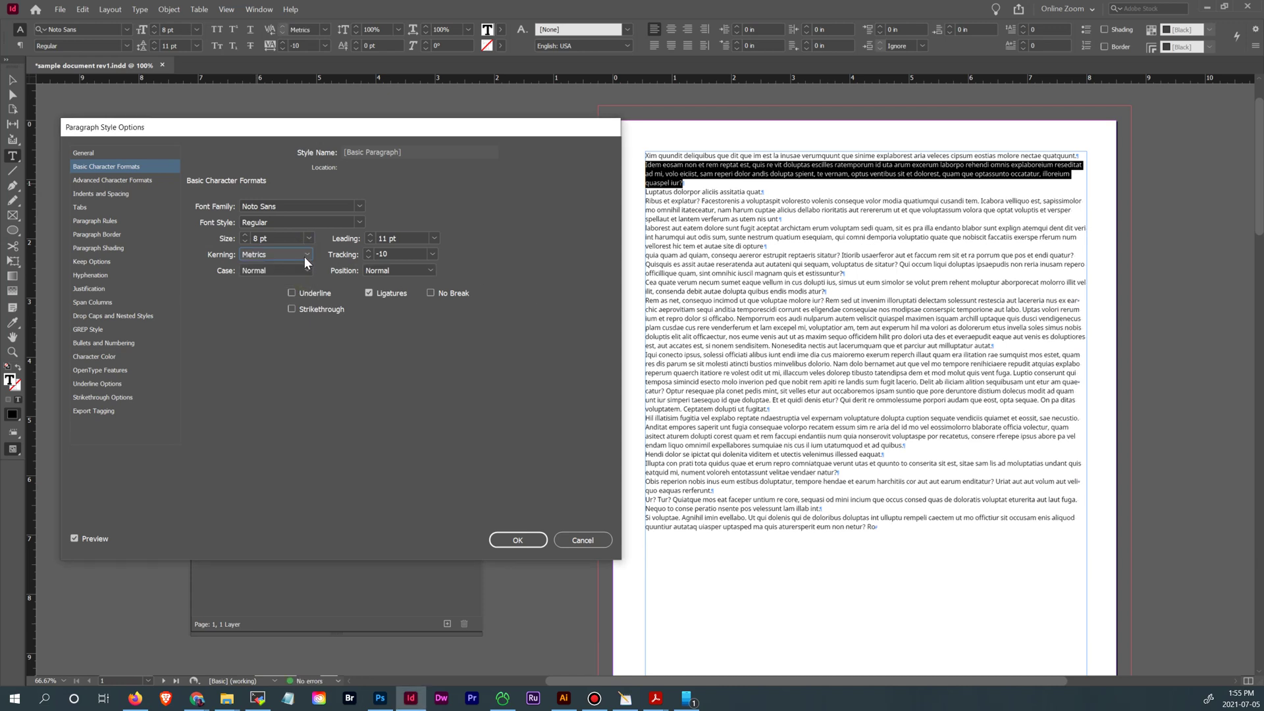
click(304, 255)
click(299, 264)
click(300, 256)
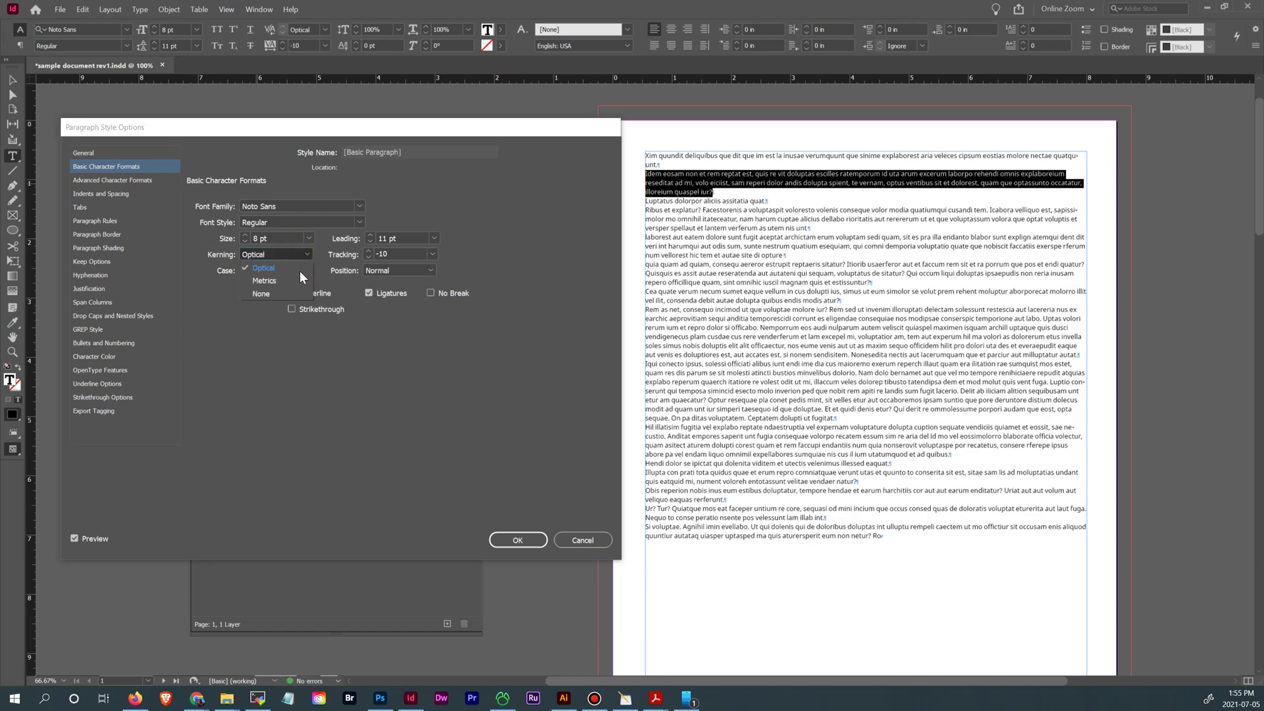
click(299, 276)
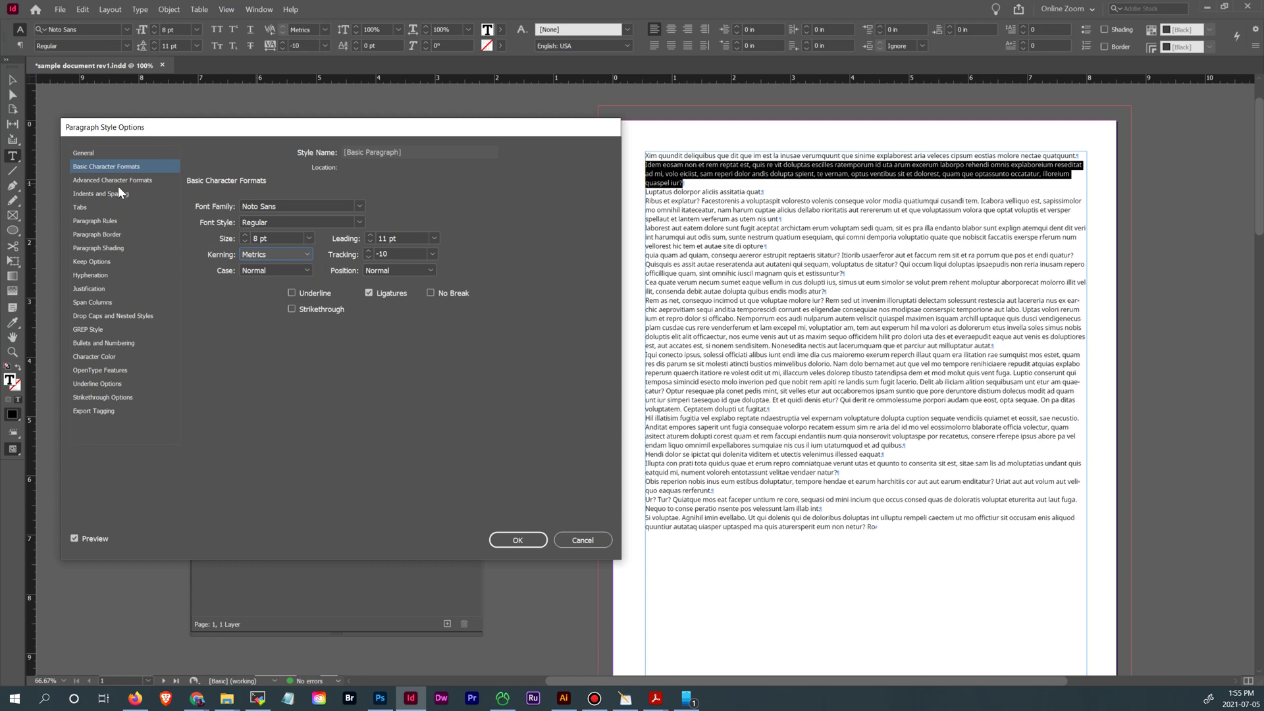
click(266, 272)
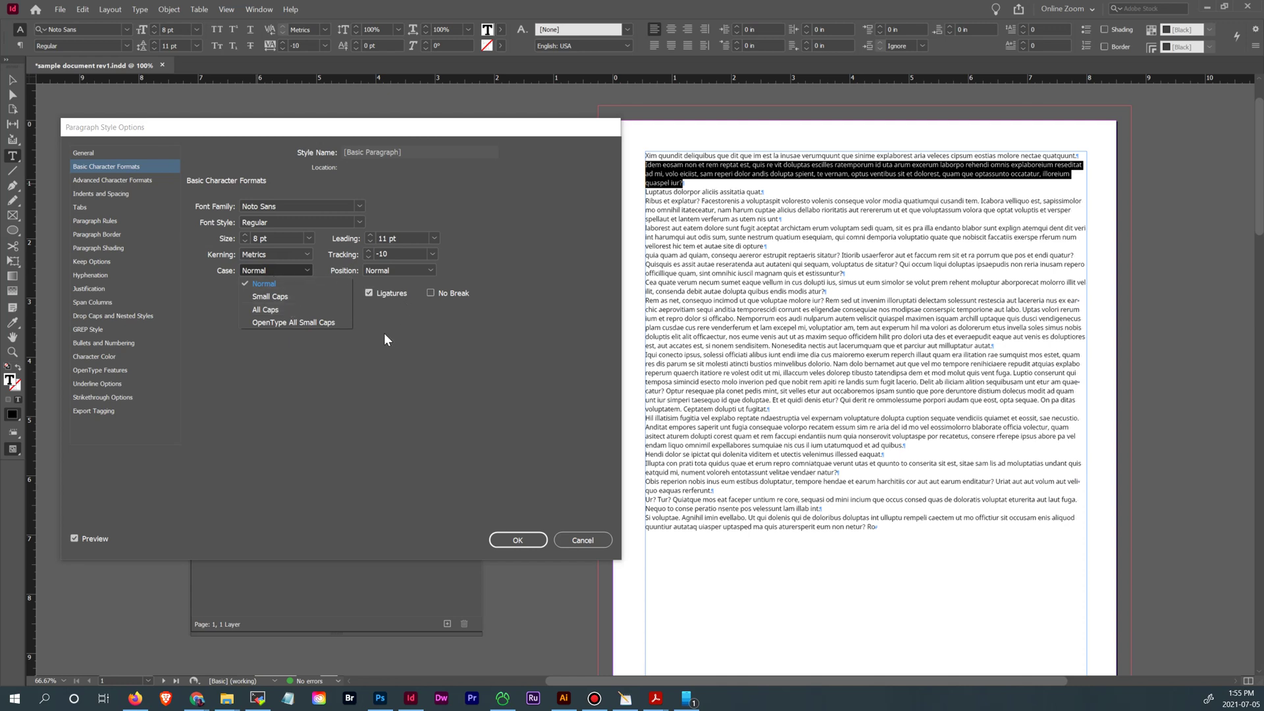
click(408, 280)
click(421, 272)
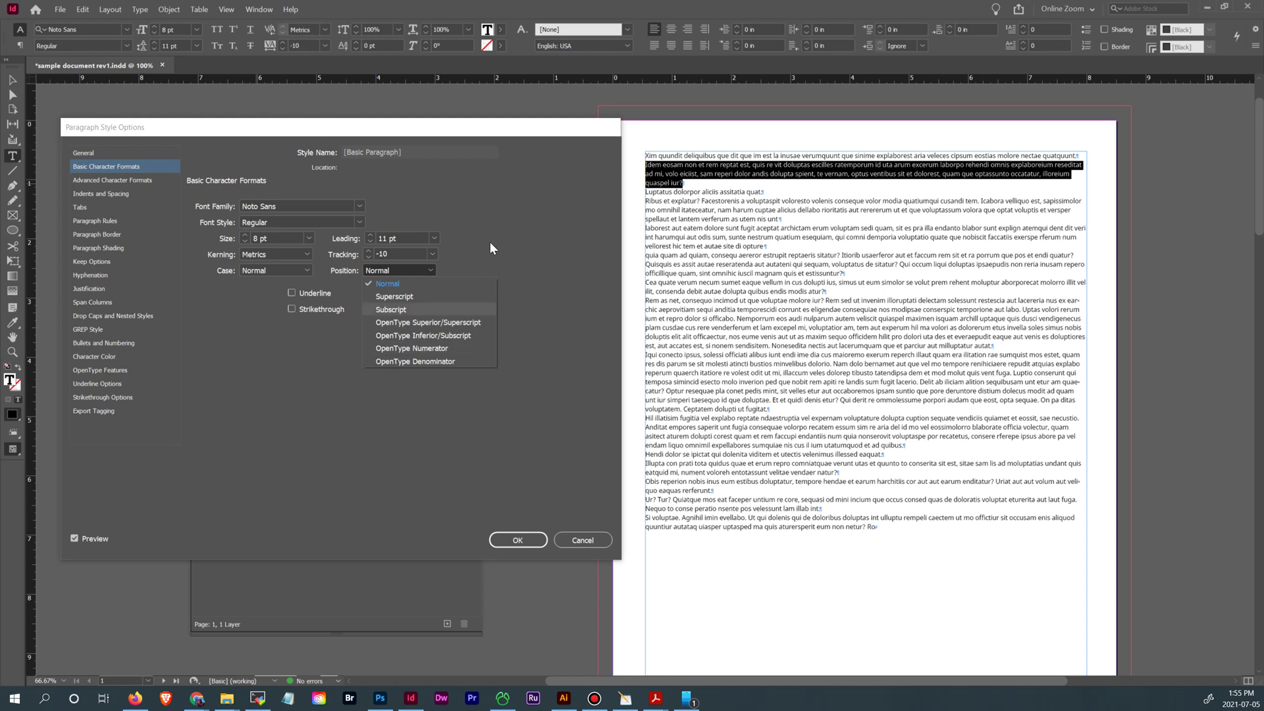
click(223, 342)
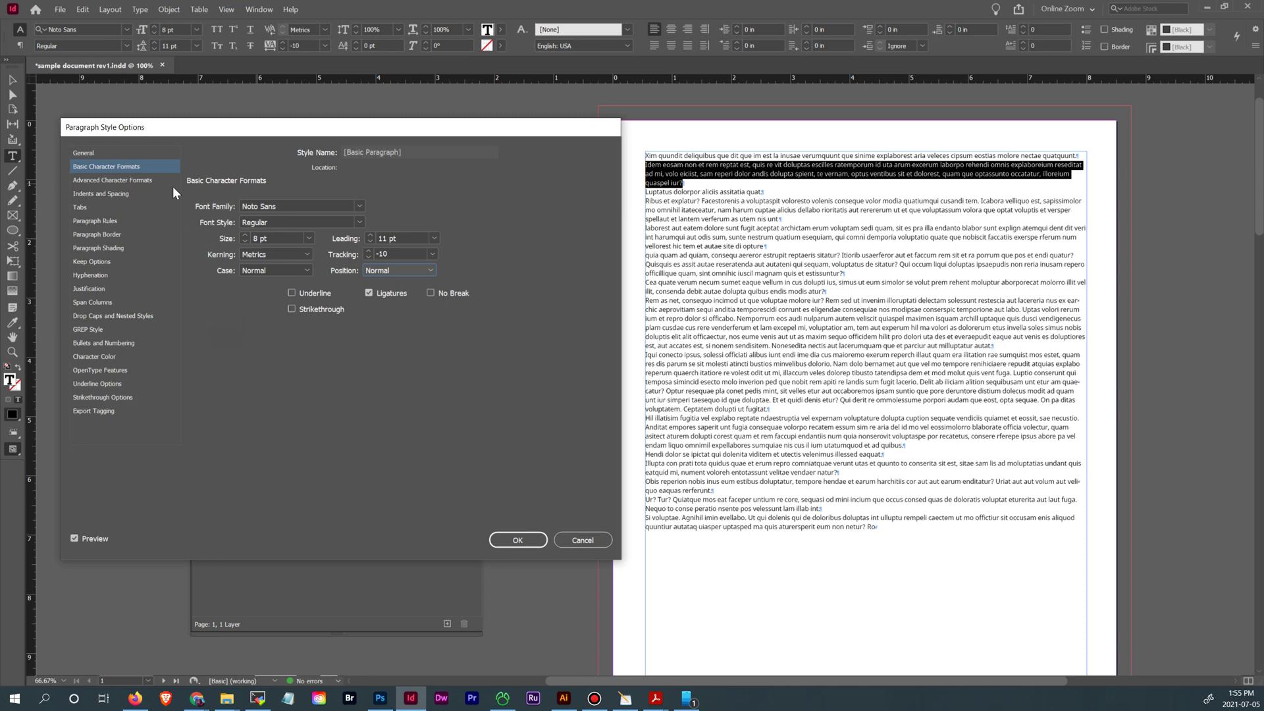
Look at Basic Paragraph's Advanced Character Formats, then its Indents and Spacing settings.
click(127, 181)
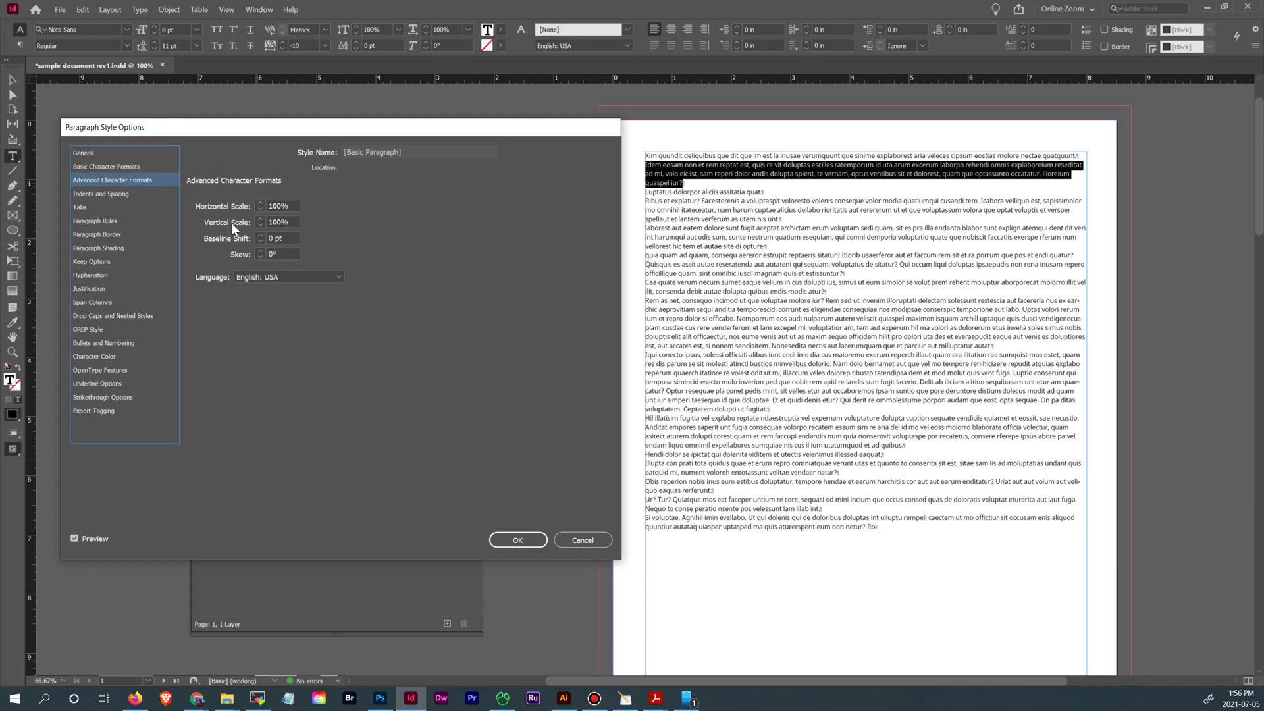
click(111, 194)
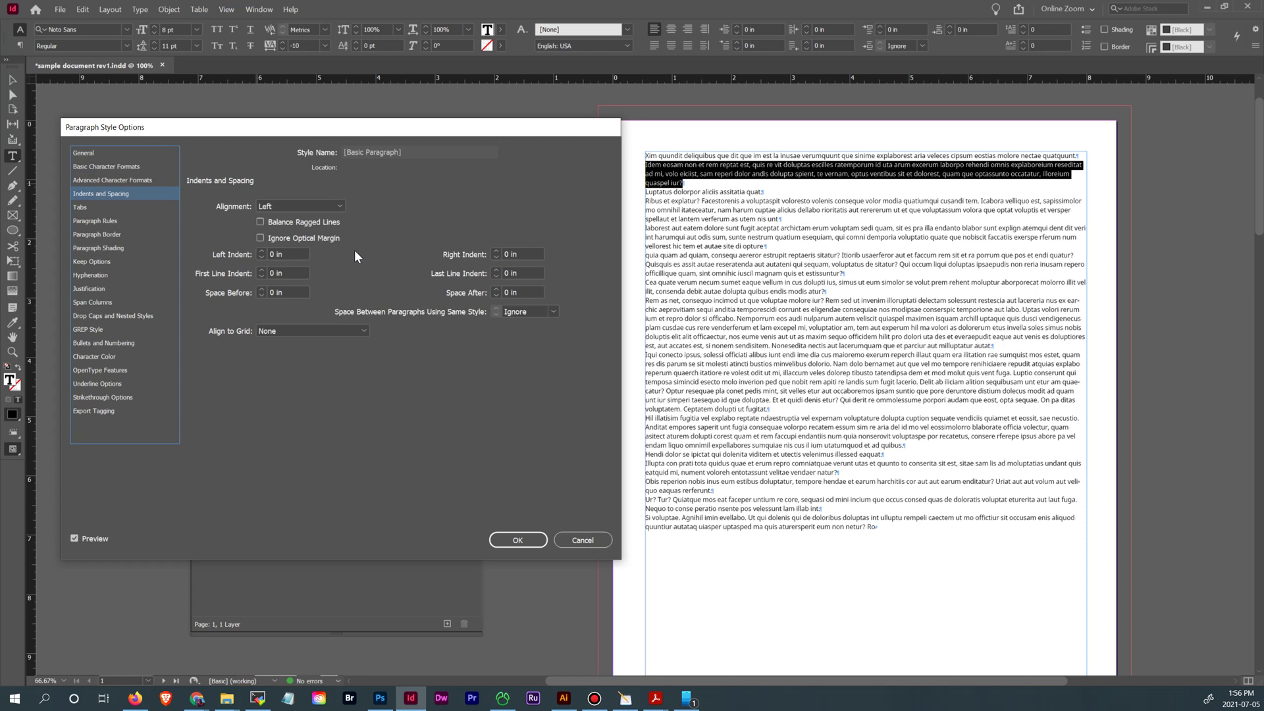
Keep Align to Grid at None and set Basic Paragraph alignment to Left Justify.
click(359, 332)
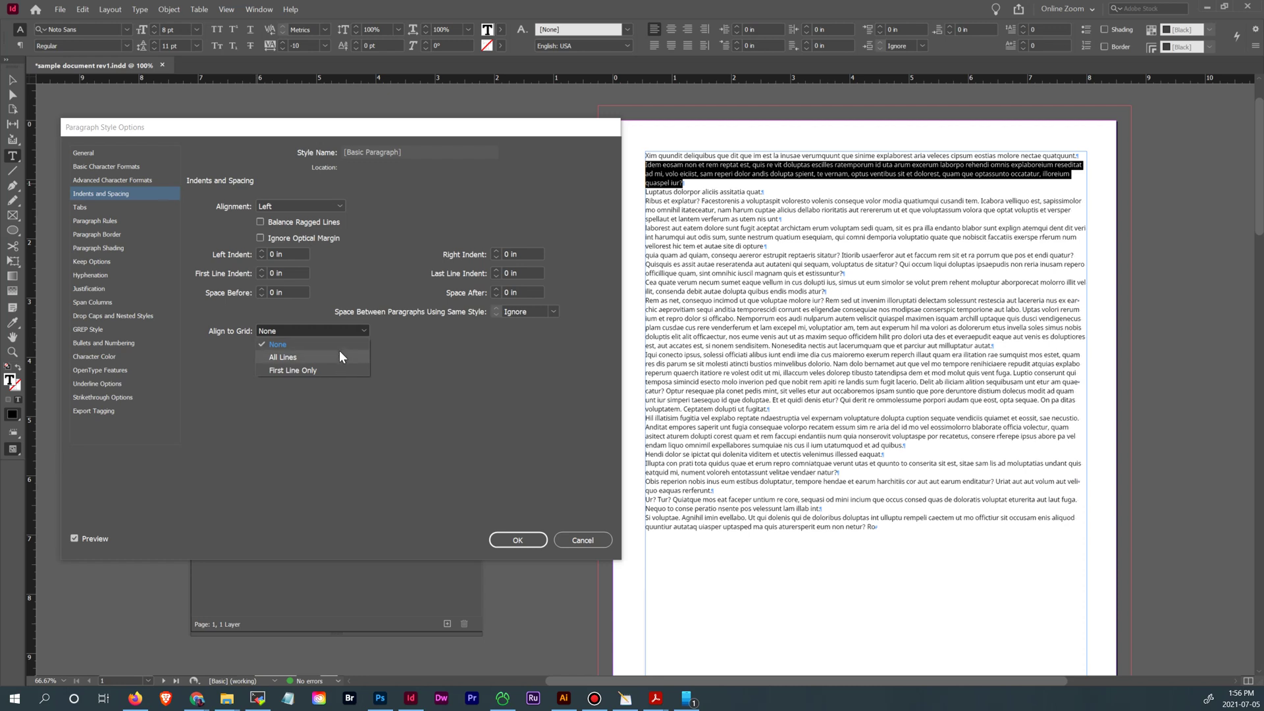
click(306, 339)
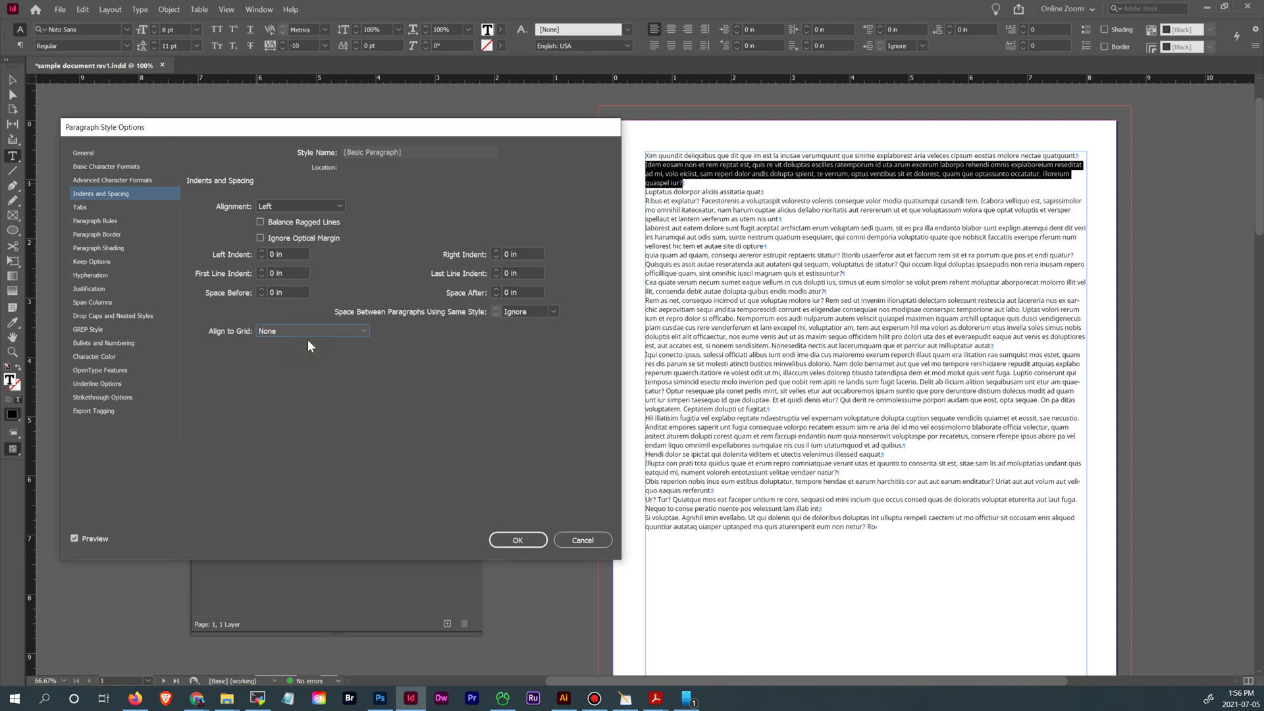
click(269, 208)
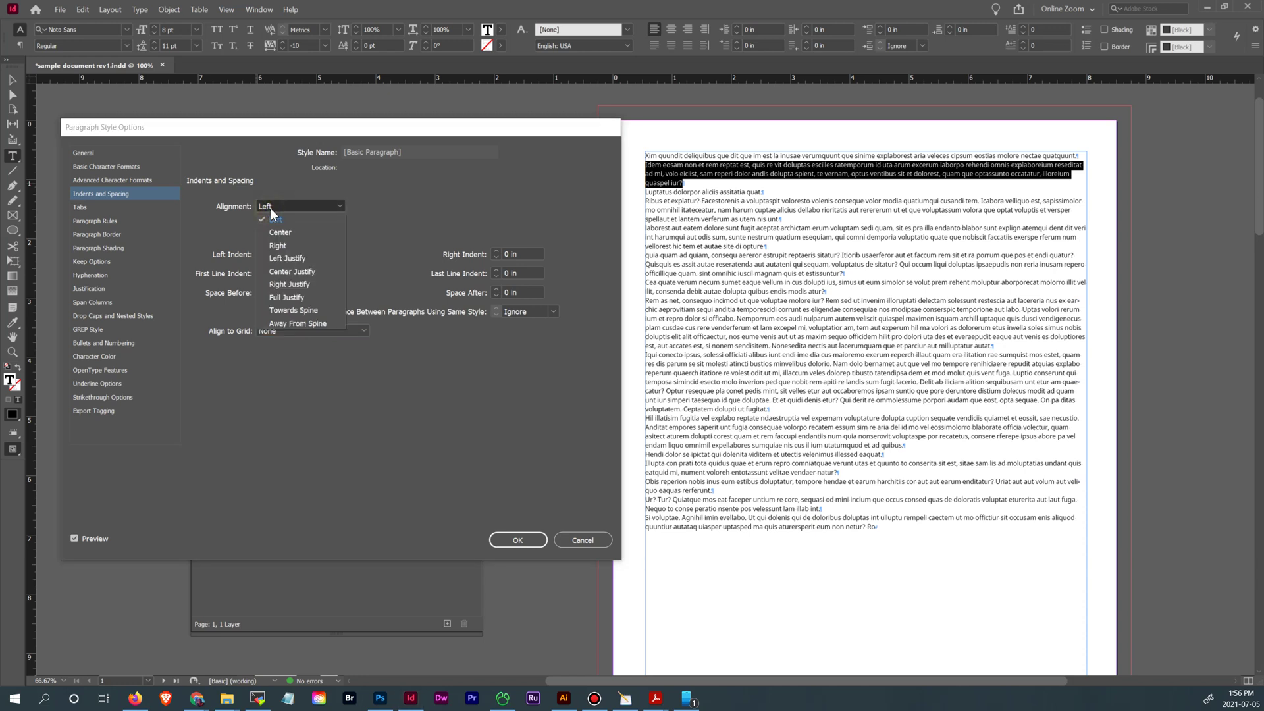
click(305, 259)
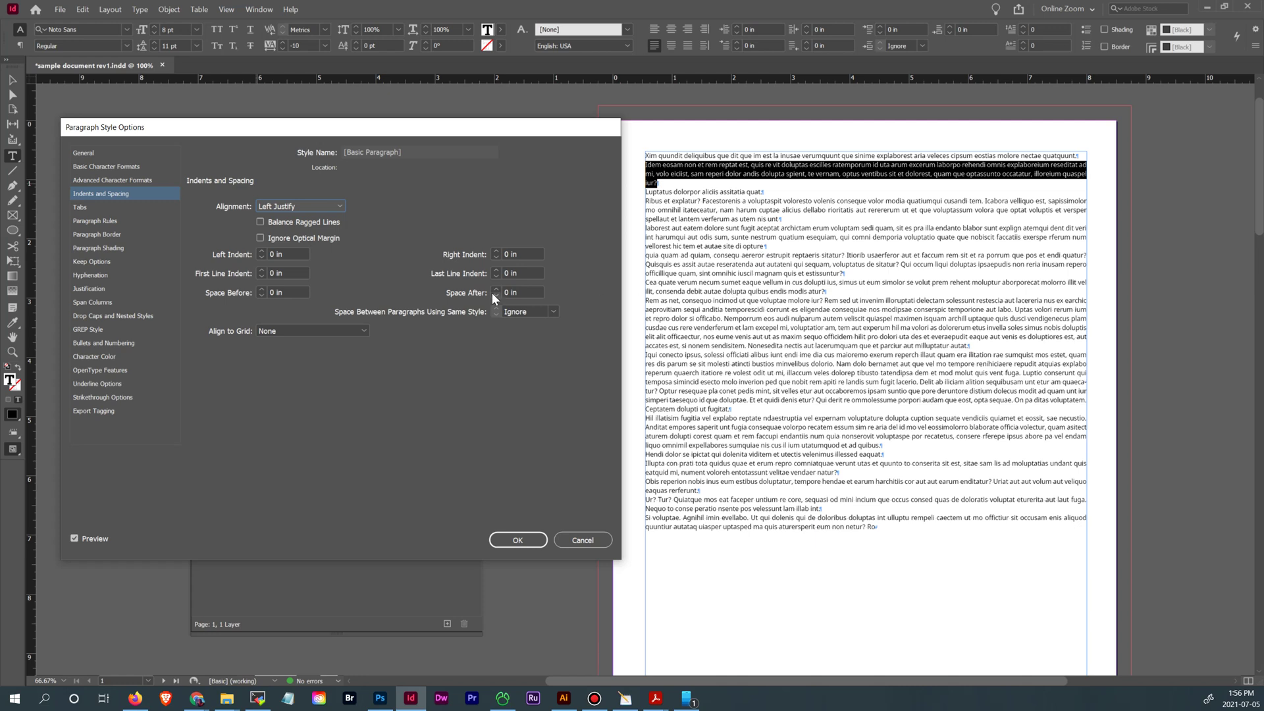
Return alignment to Left, previewing Balance Ragged Lines and then turning it back off.
click(326, 207)
click(317, 216)
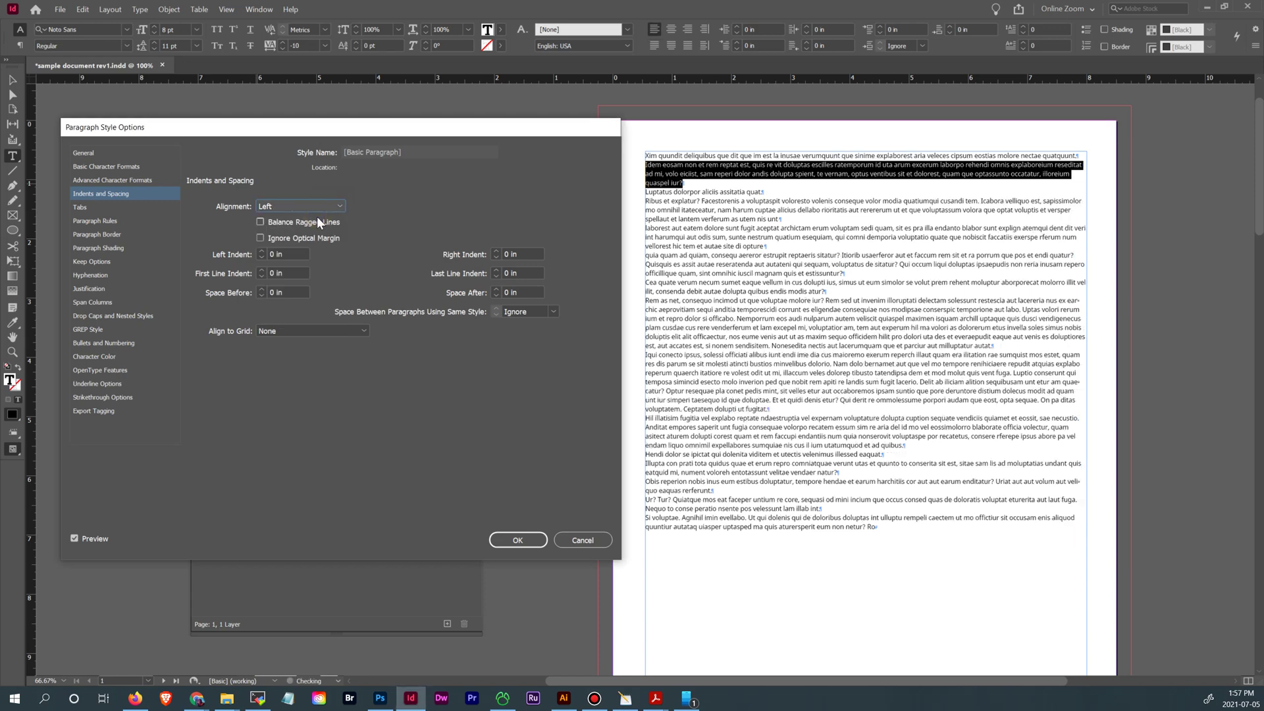
click(261, 224)
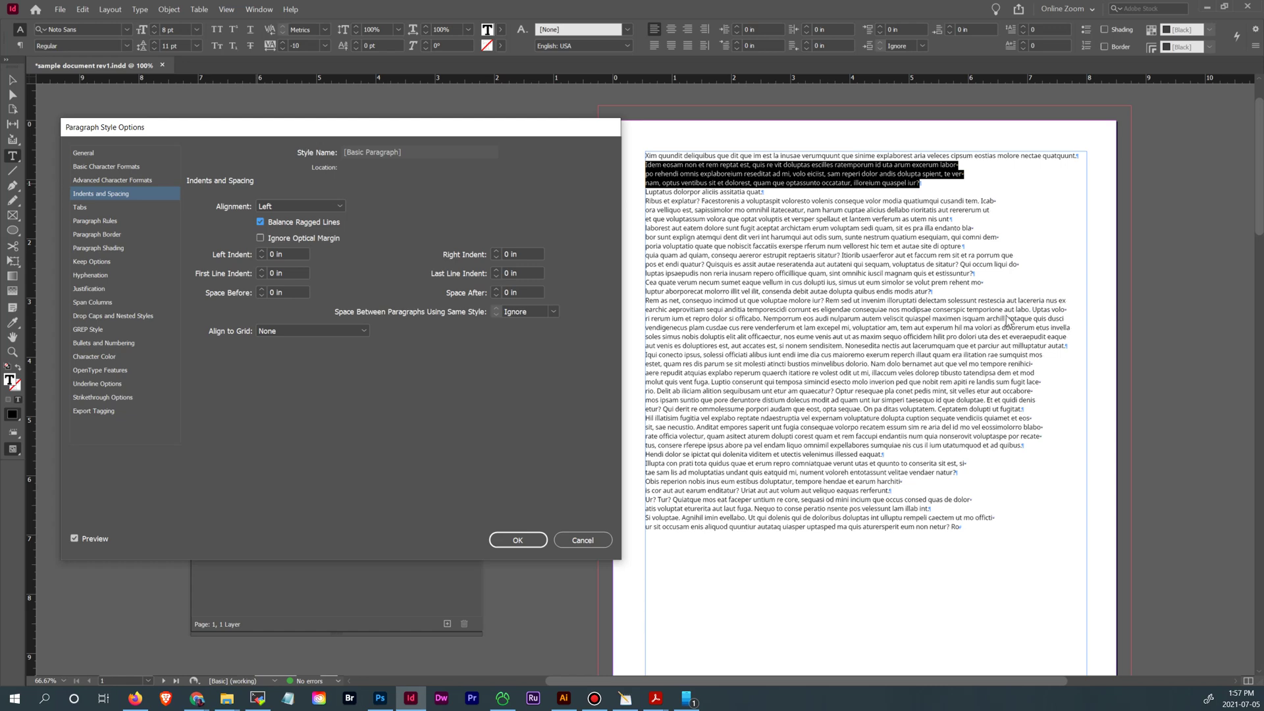
click(260, 223)
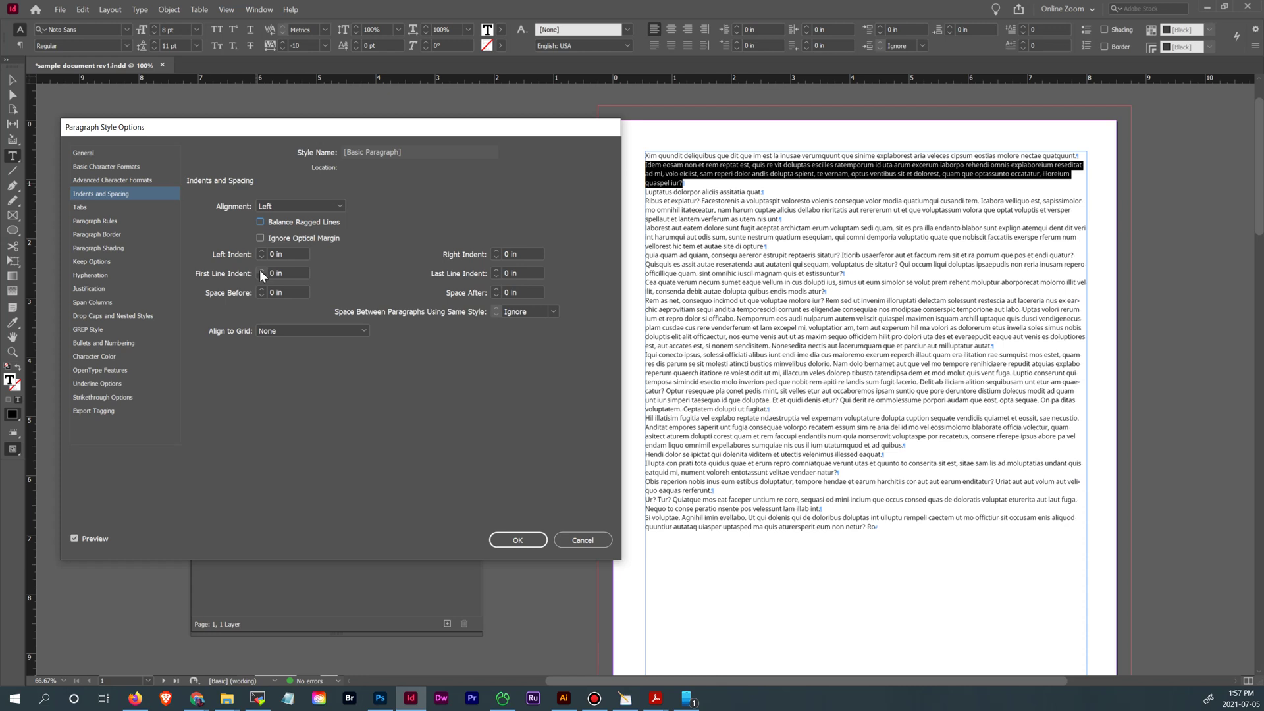
Give body paragraphs a 0.125 in first-line indent and 0.0625 in space before and after.
click(261, 270)
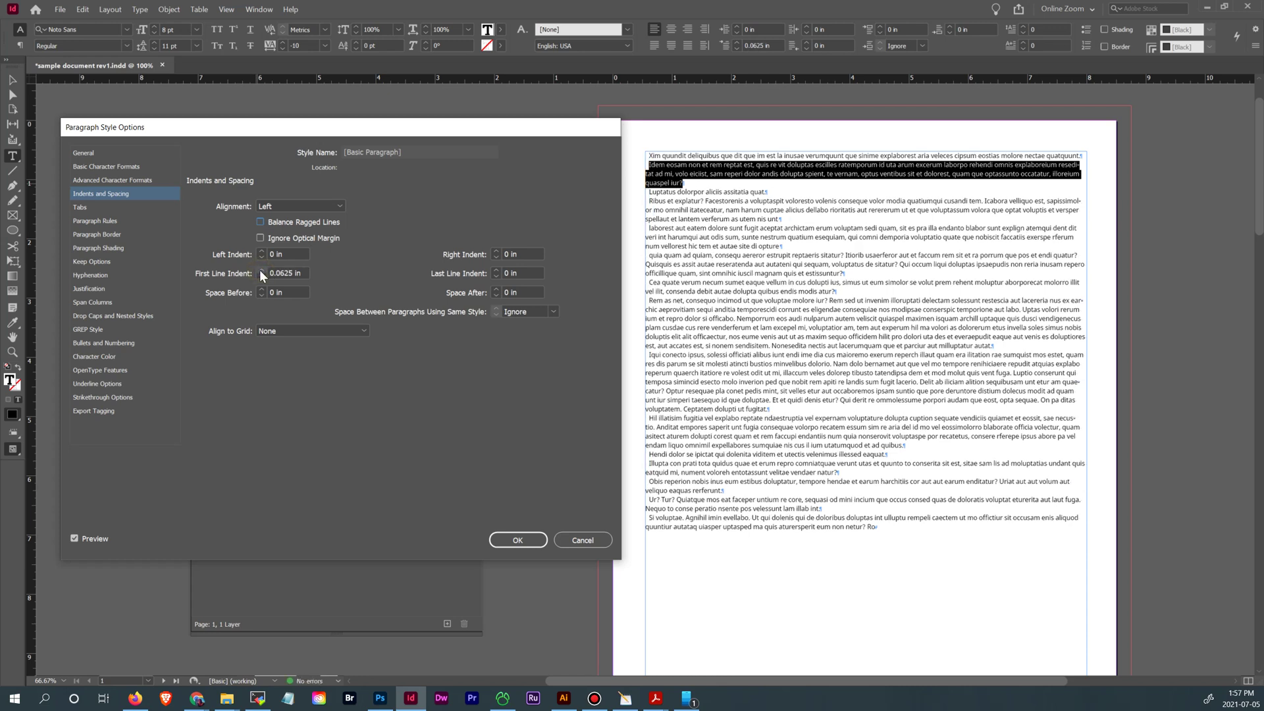
click(261, 270)
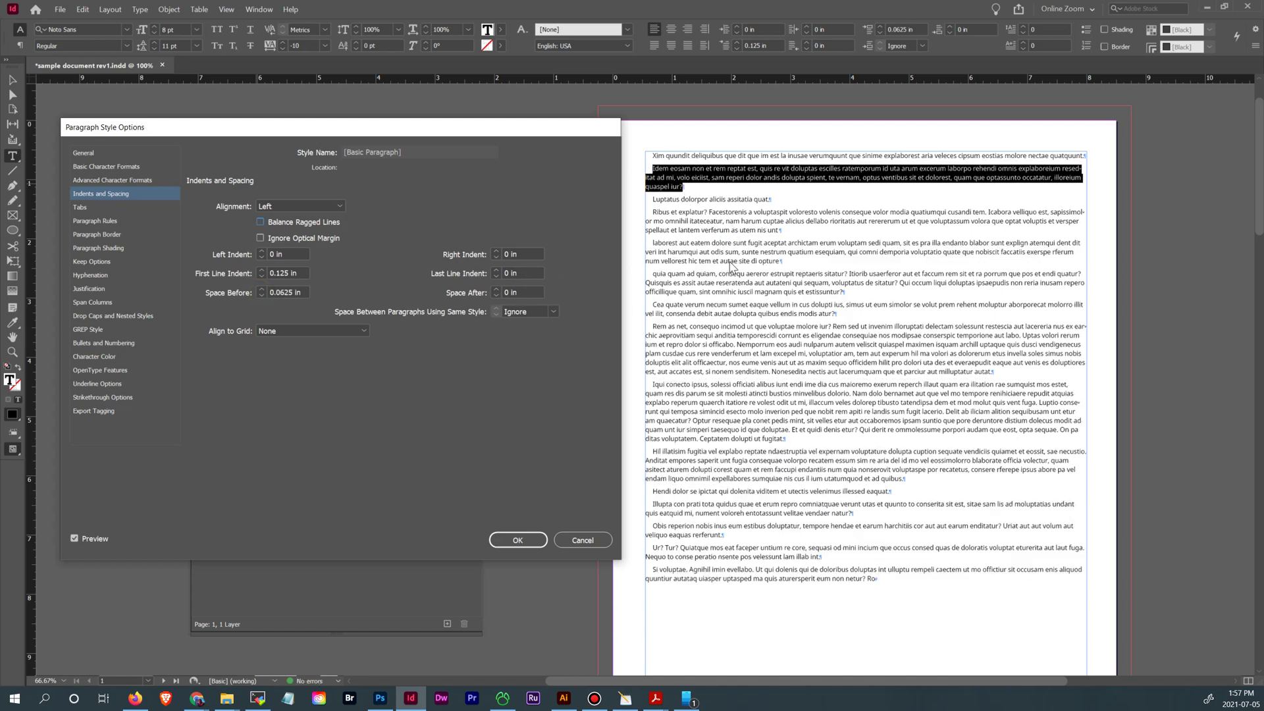
click(496, 290)
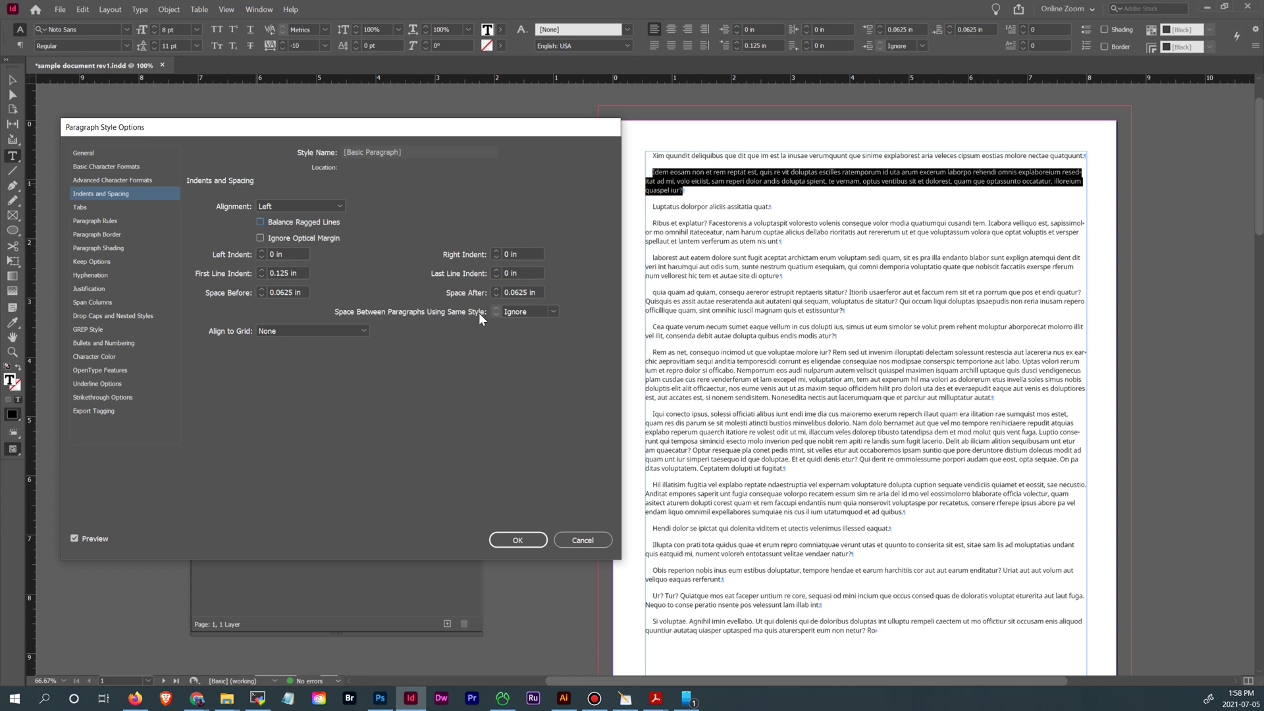
Leave same-style paragraph spacing at Ignore and view the Tabs settings, which have no tab stops.
click(553, 315)
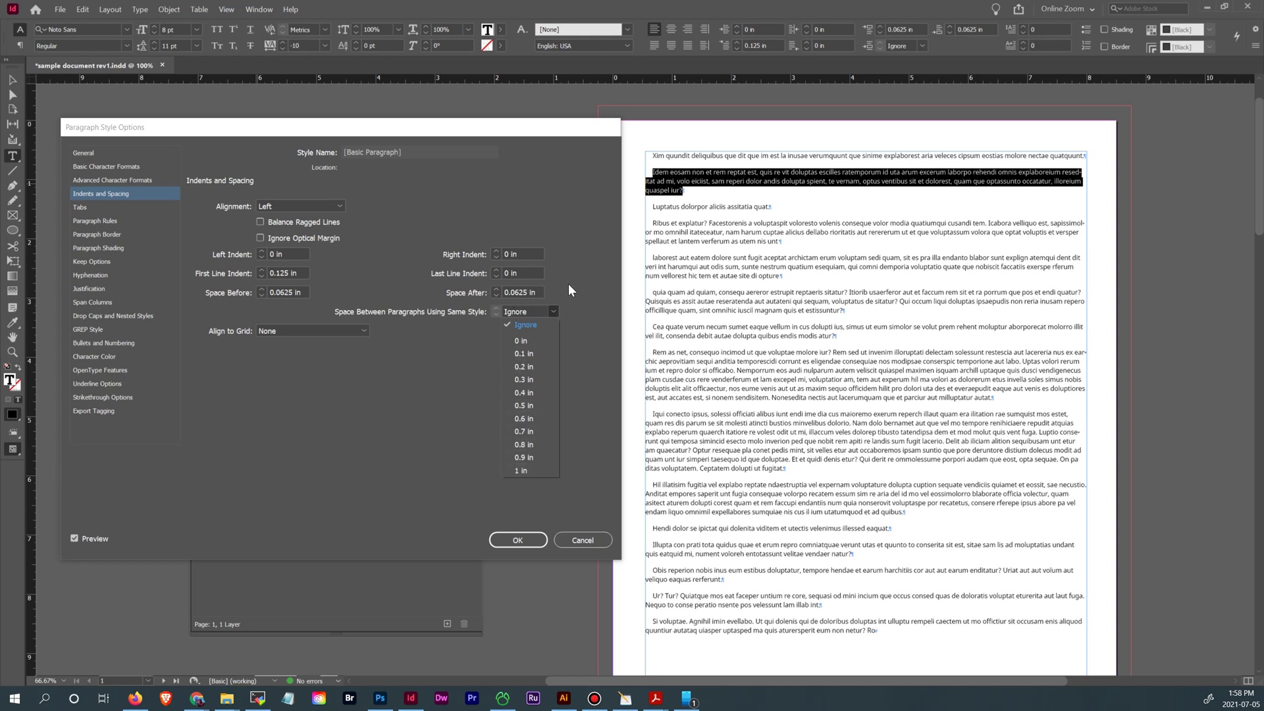
click(573, 298)
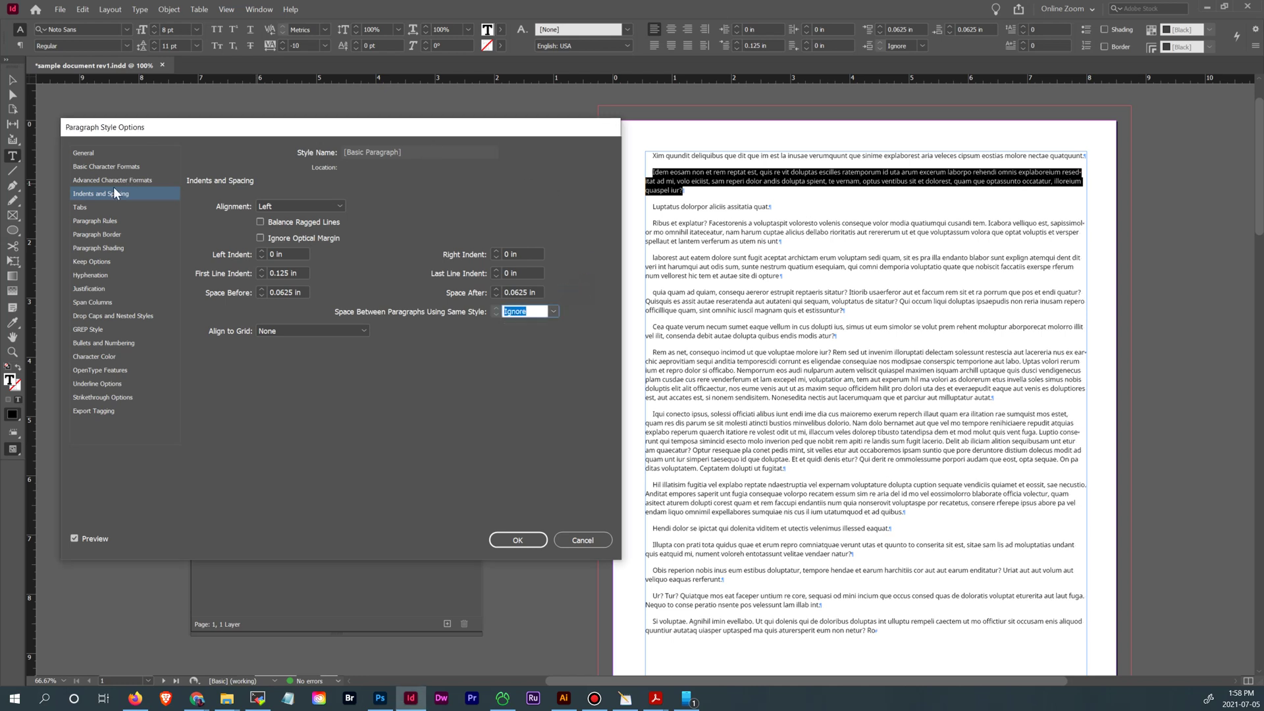
click(91, 207)
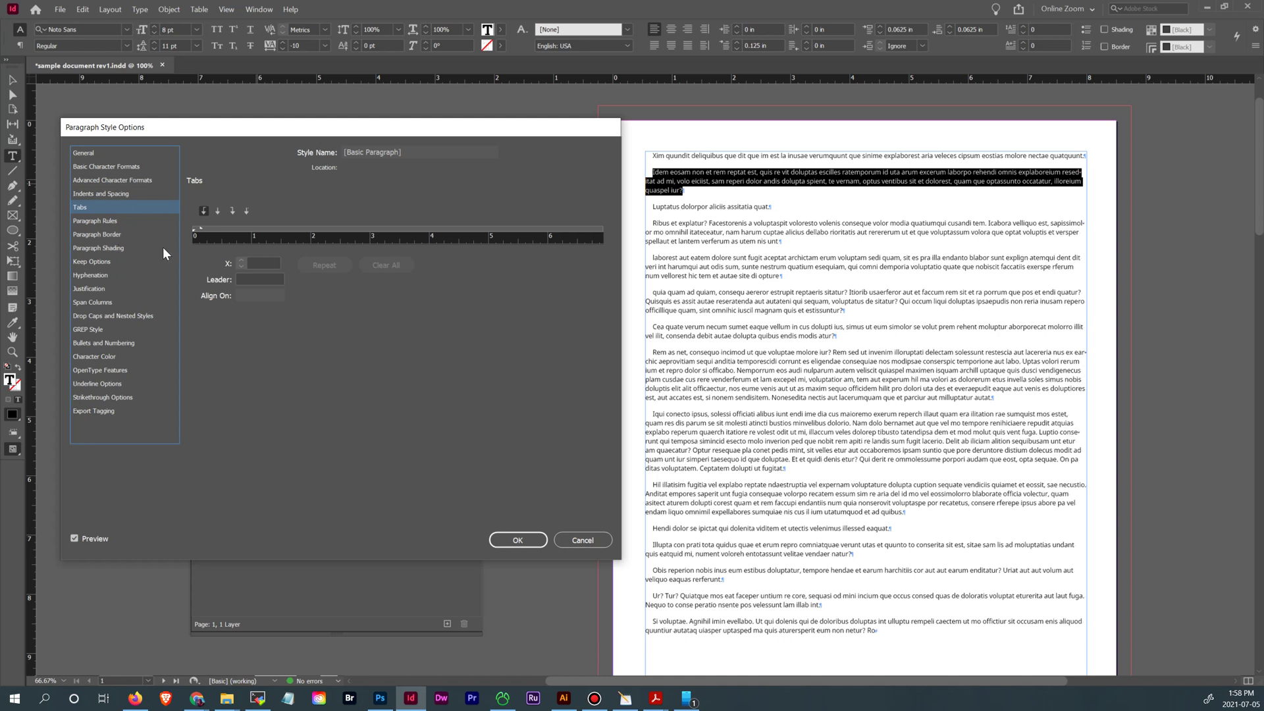
Uncheck Hyphenate in Basic Paragraph's Hyphenation settings so the text has no hyphenated breaks.
click(92, 276)
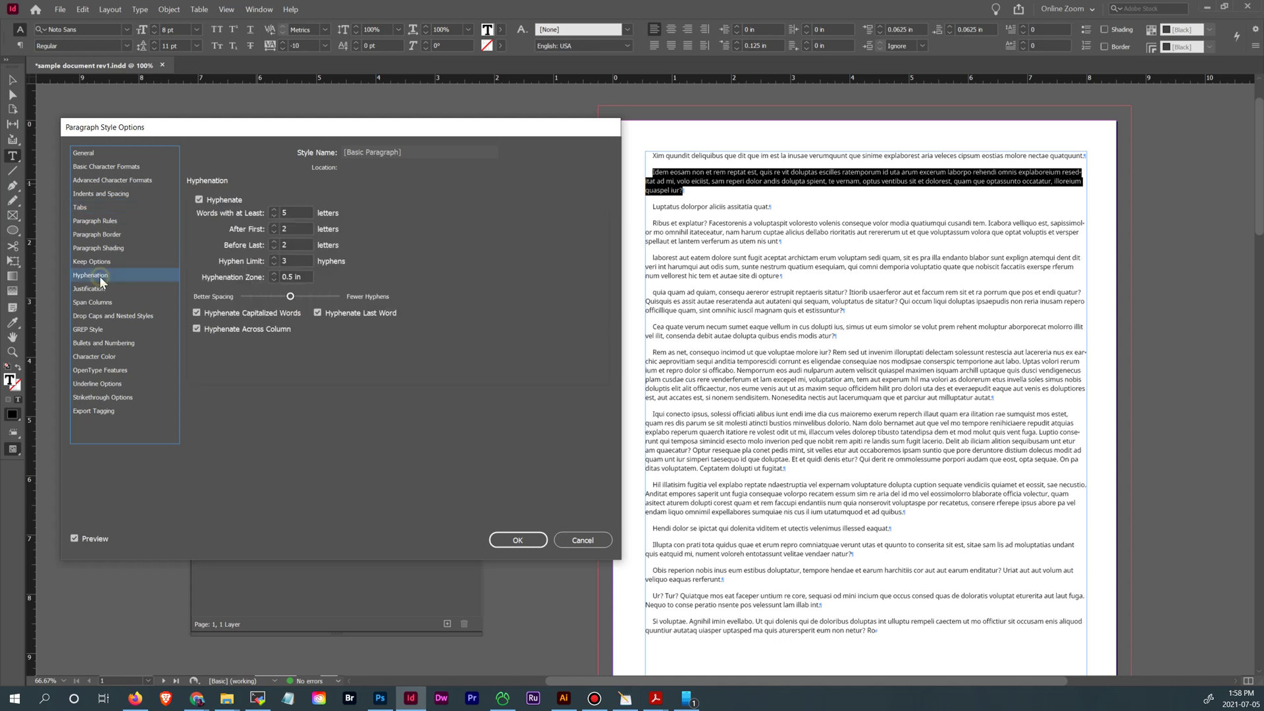
click(199, 200)
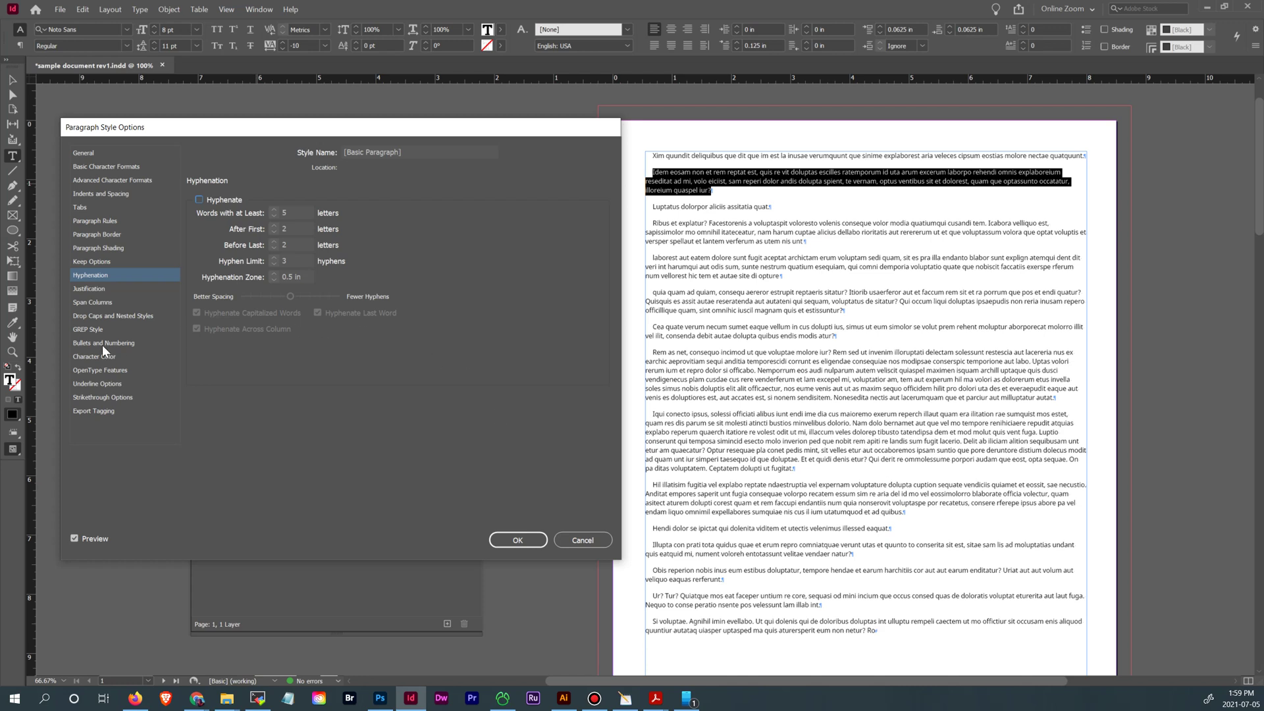
Review Basic Paragraph's Character Color swatches, leaving the text colour Black.
click(115, 361)
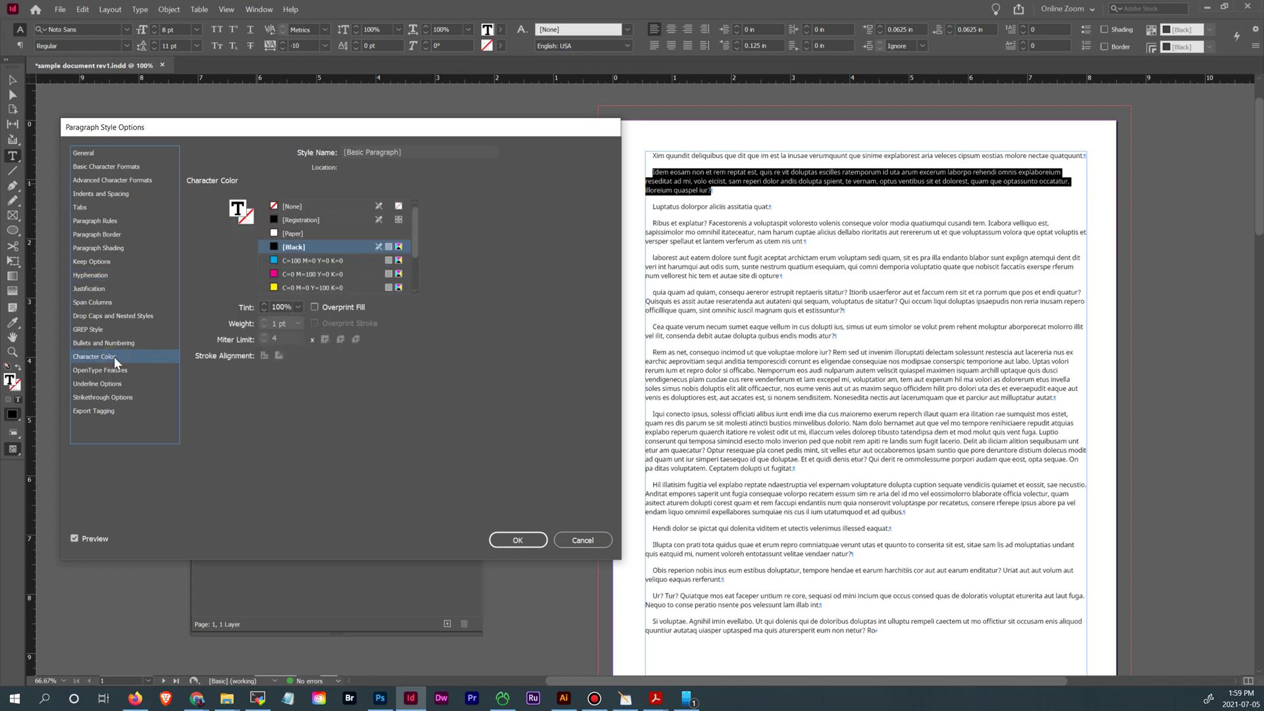
mouse_move(413, 245)
mouse_down()
mouse_move(414, 283)
mouse_move(417, 220)
mouse_up()
Apply the Basic Paragraph changes with OK and deselect the body text.
click(533, 540)
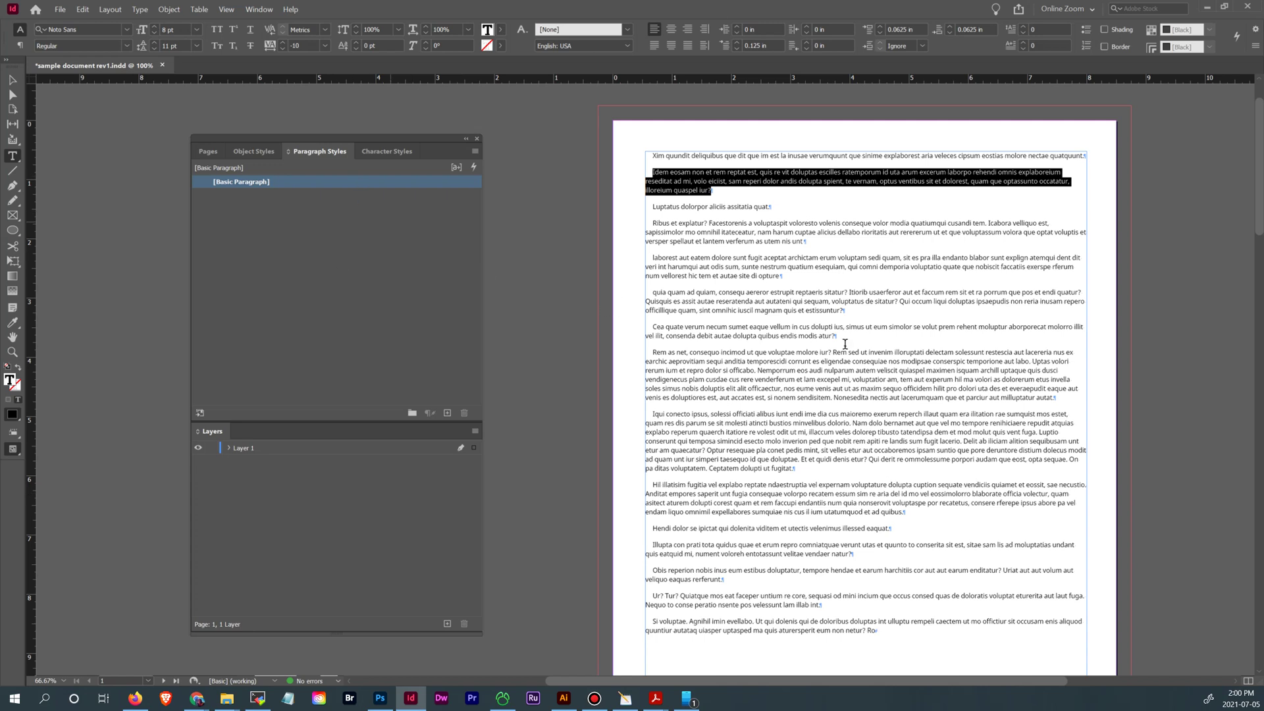
drag(743, 290, 853, 464)
click(871, 498)
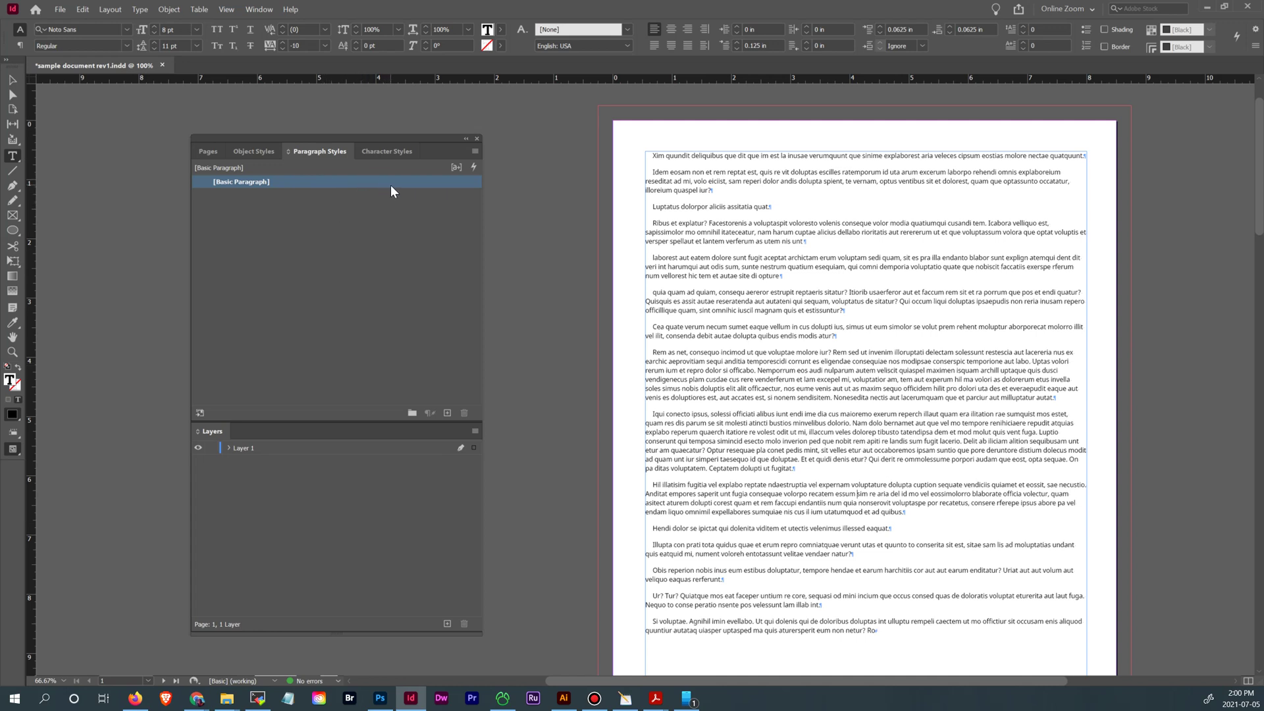
Create a paragraph style 'Heading' based on [Basic Paragraph], with [Basic Paragraph] as Next Style.
click(473, 153)
click(489, 152)
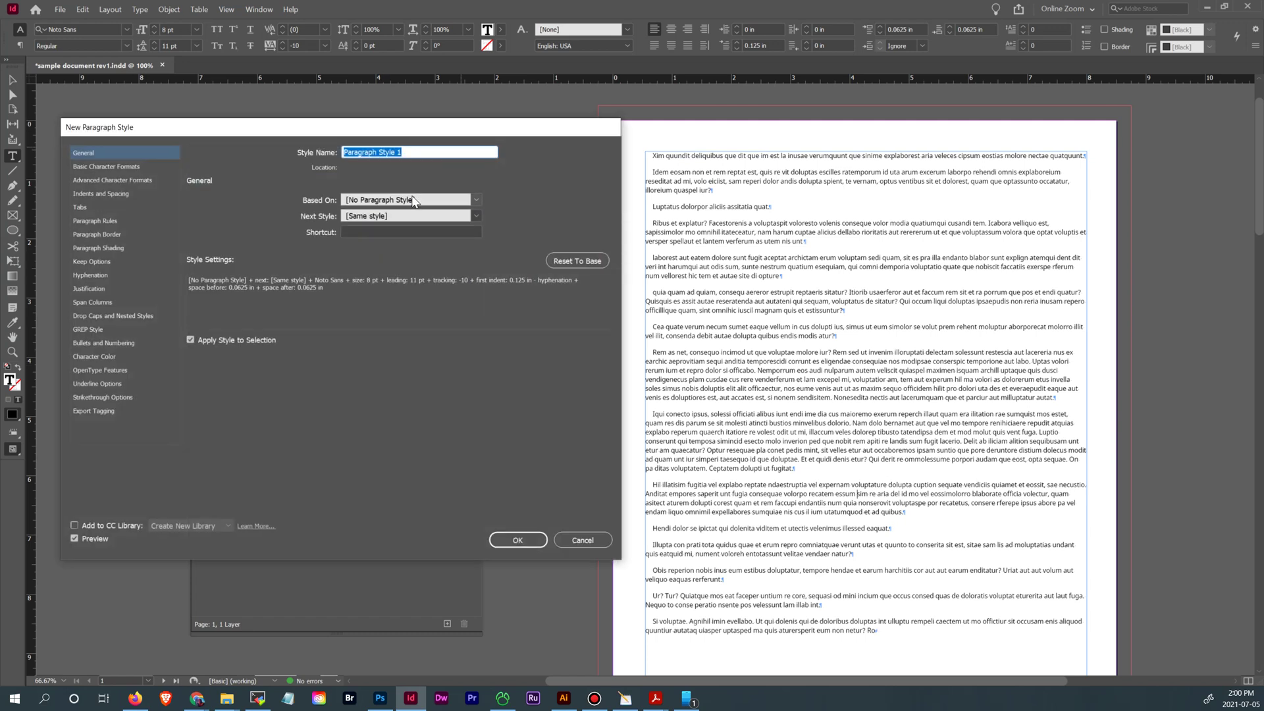
text(Heading)
click(476, 200)
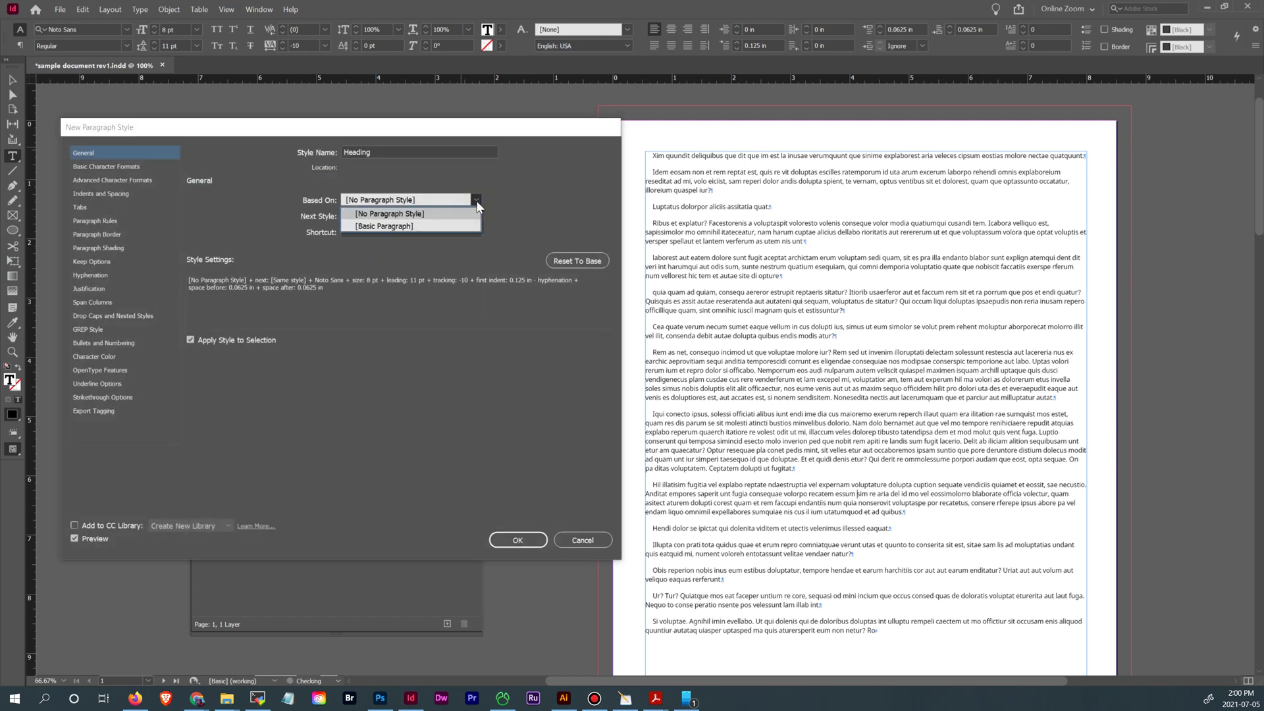
click(445, 226)
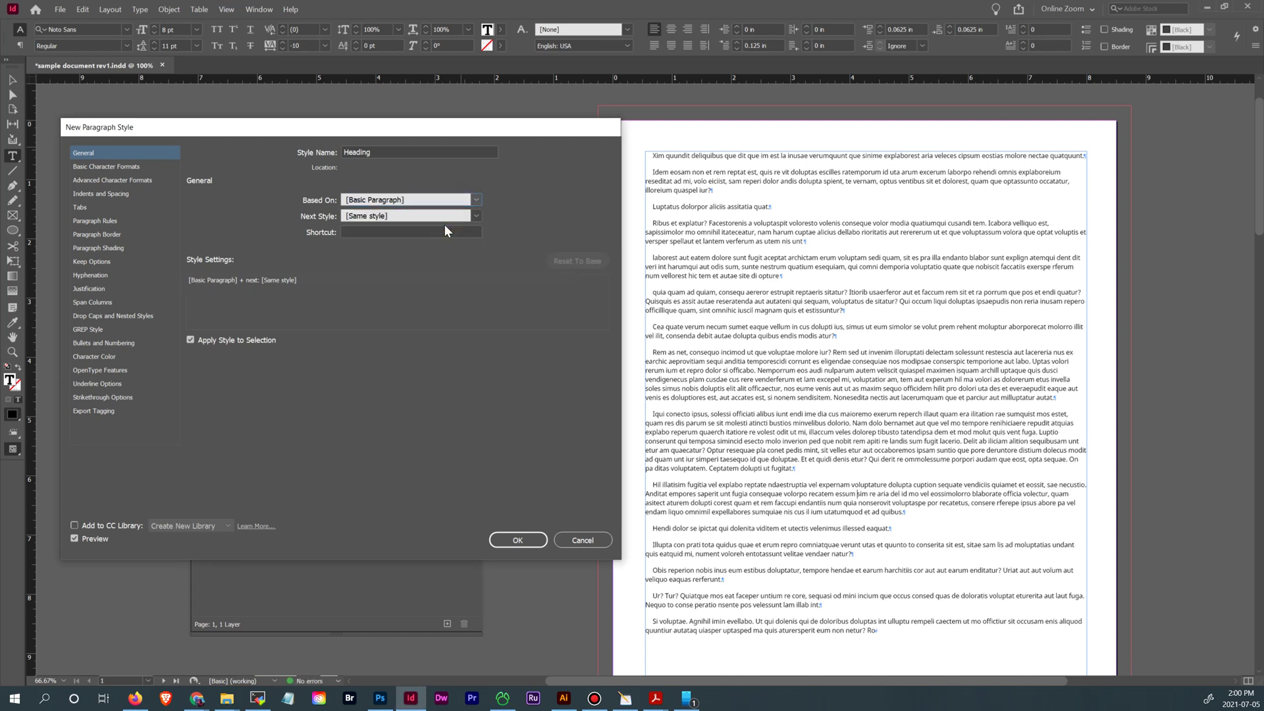
click(476, 216)
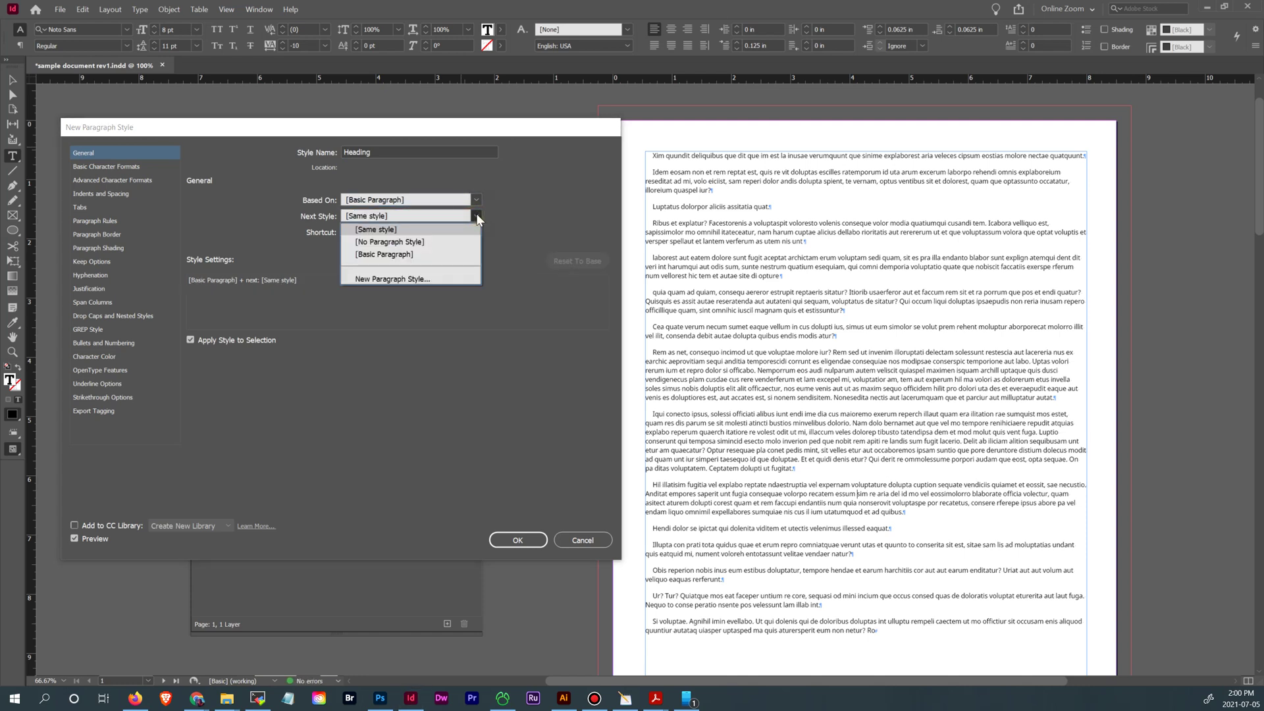
click(461, 254)
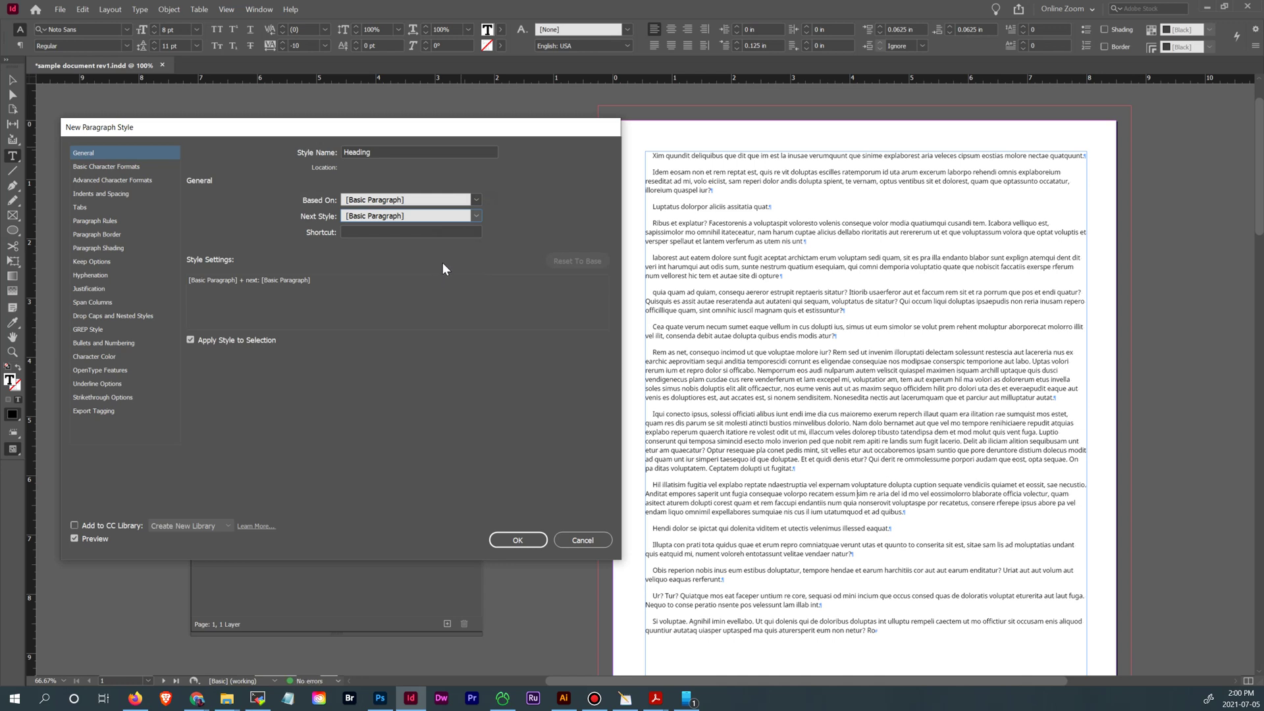
Make the Heading style Bold Italic at 12 pt in Basic Character Formats.
click(119, 166)
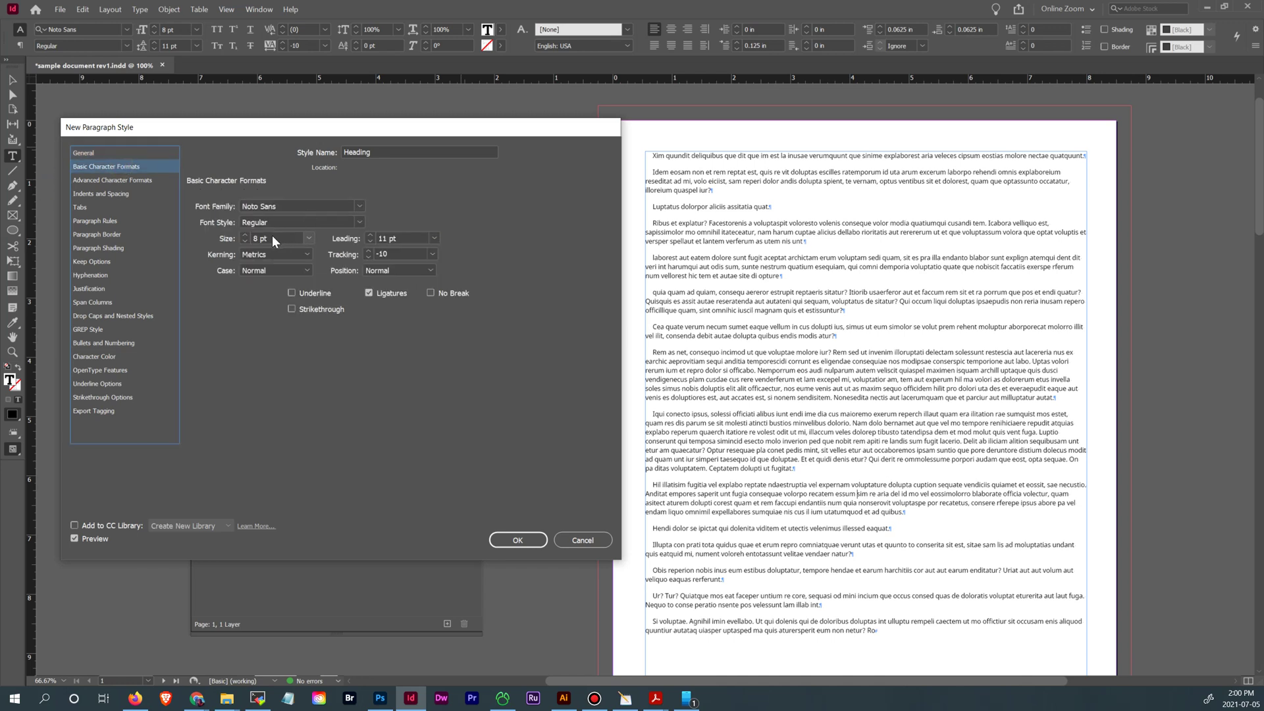
click(358, 222)
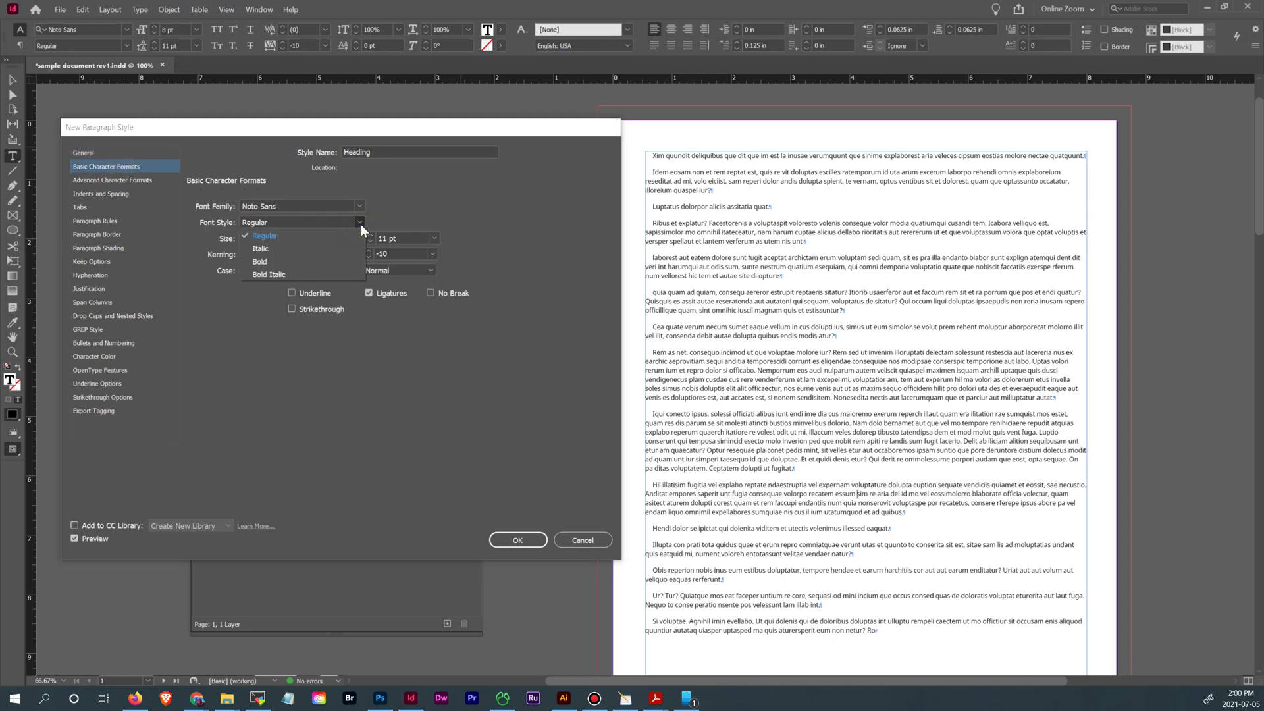
click(326, 275)
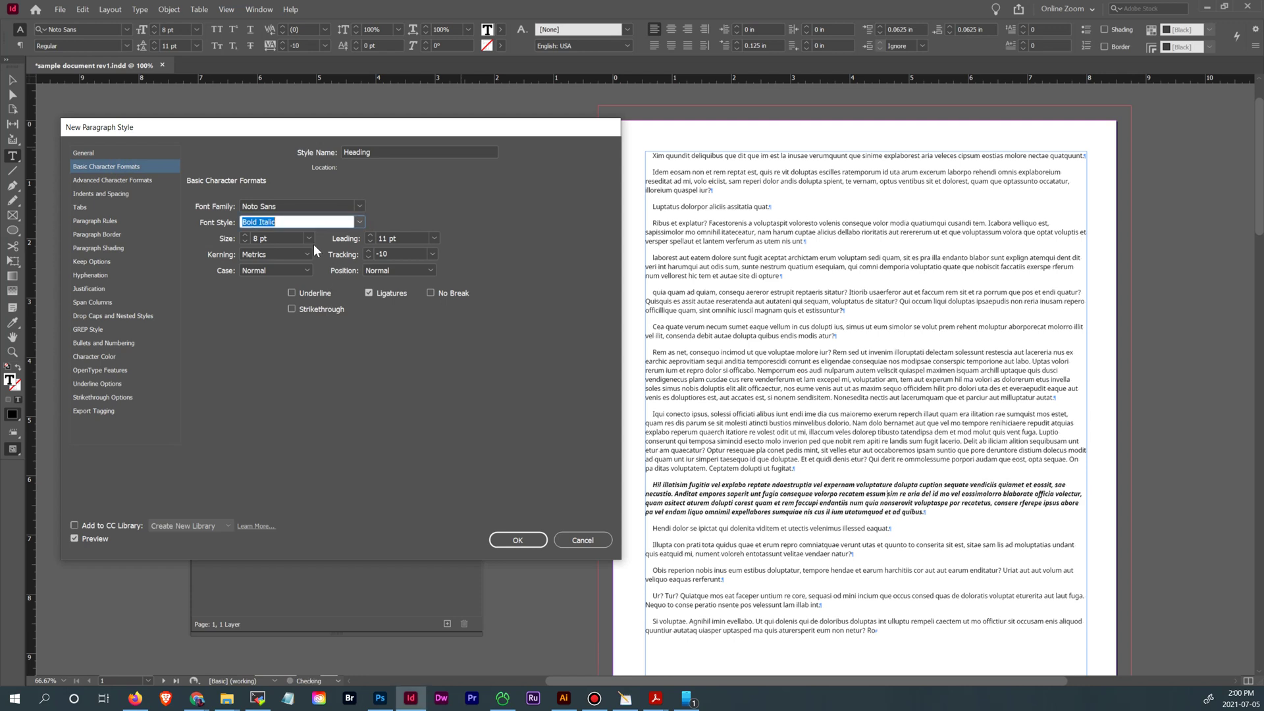
click(246, 236)
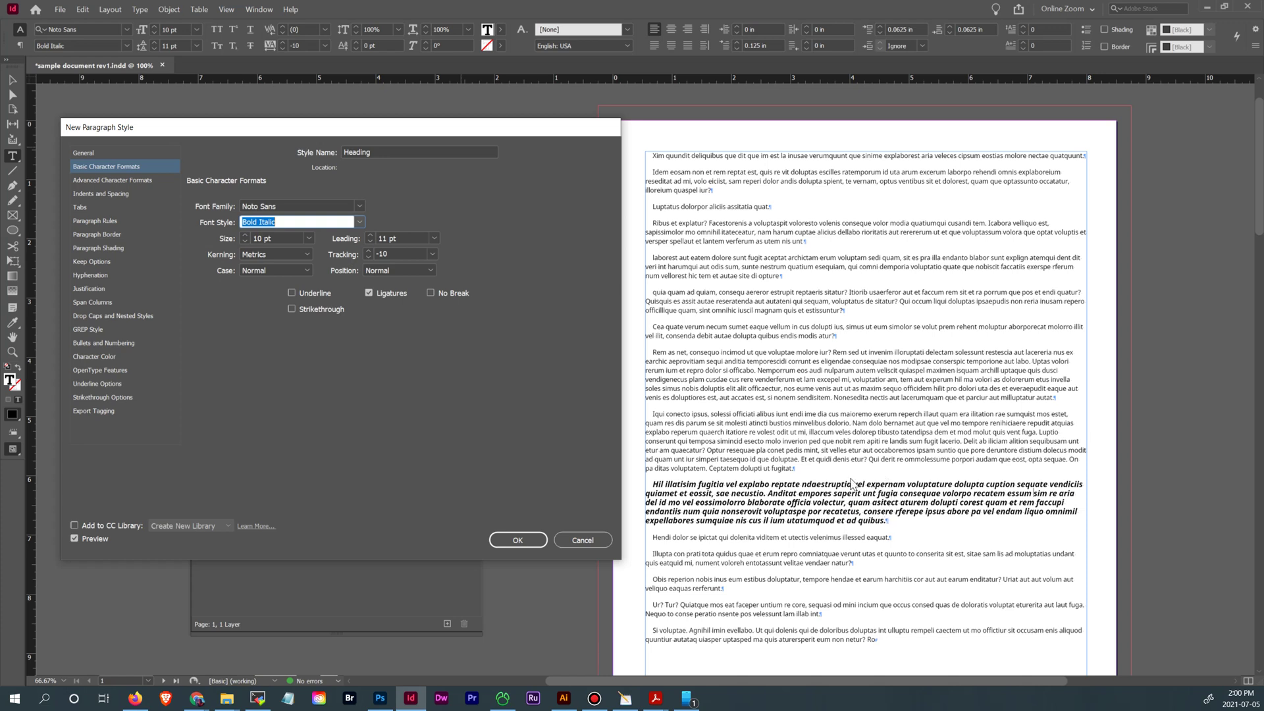
click(245, 235)
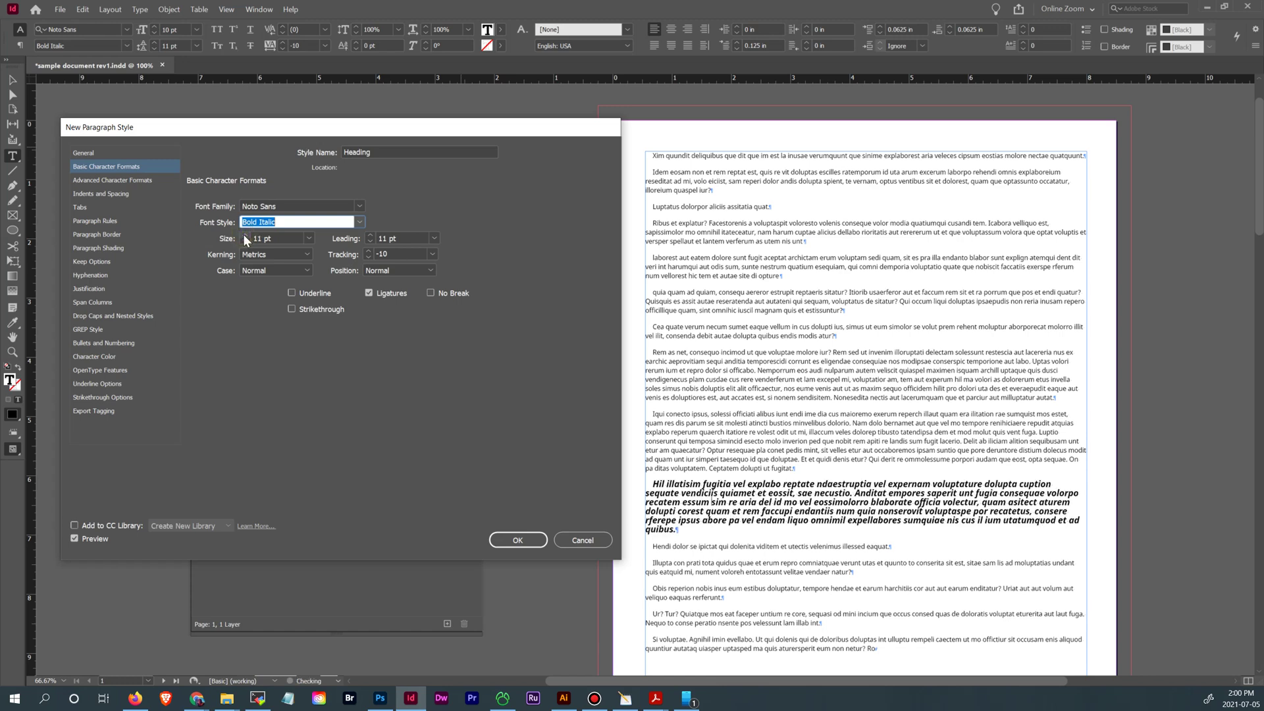
click(245, 235)
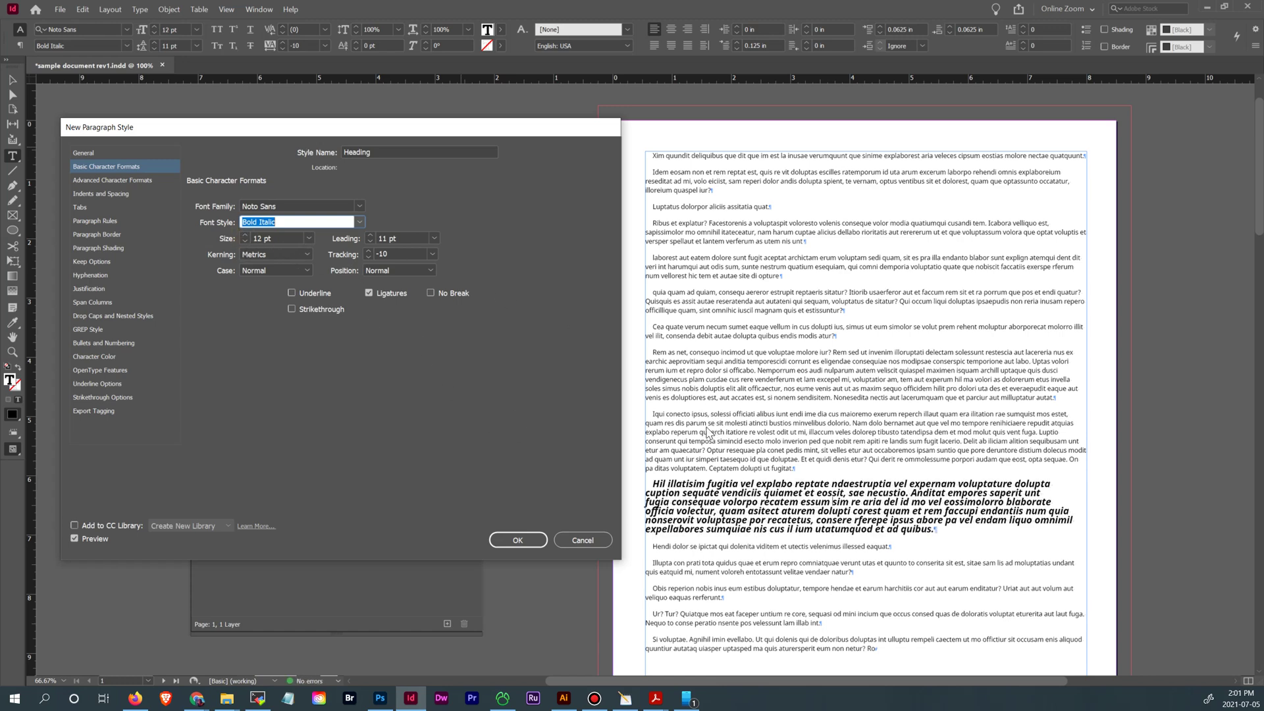
Set Heading's Space After and First Line Indent to 0 in, review hyphenation, and save the style.
click(103, 194)
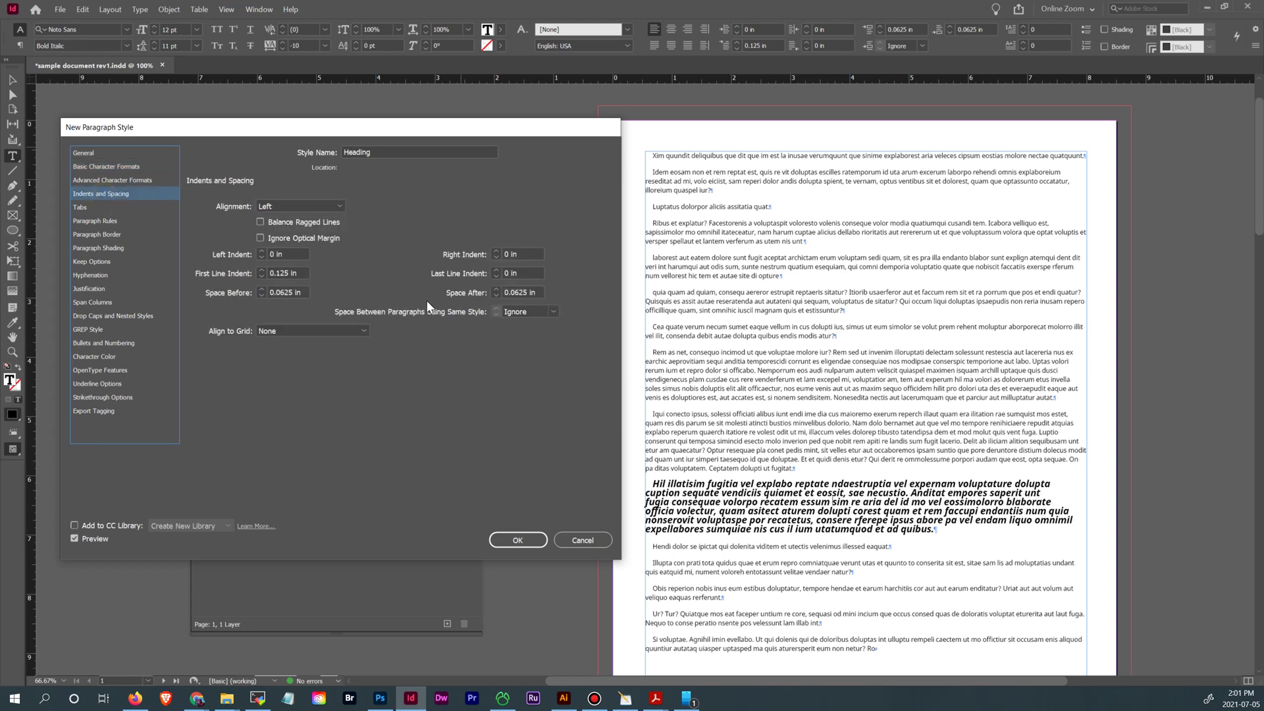
click(495, 295)
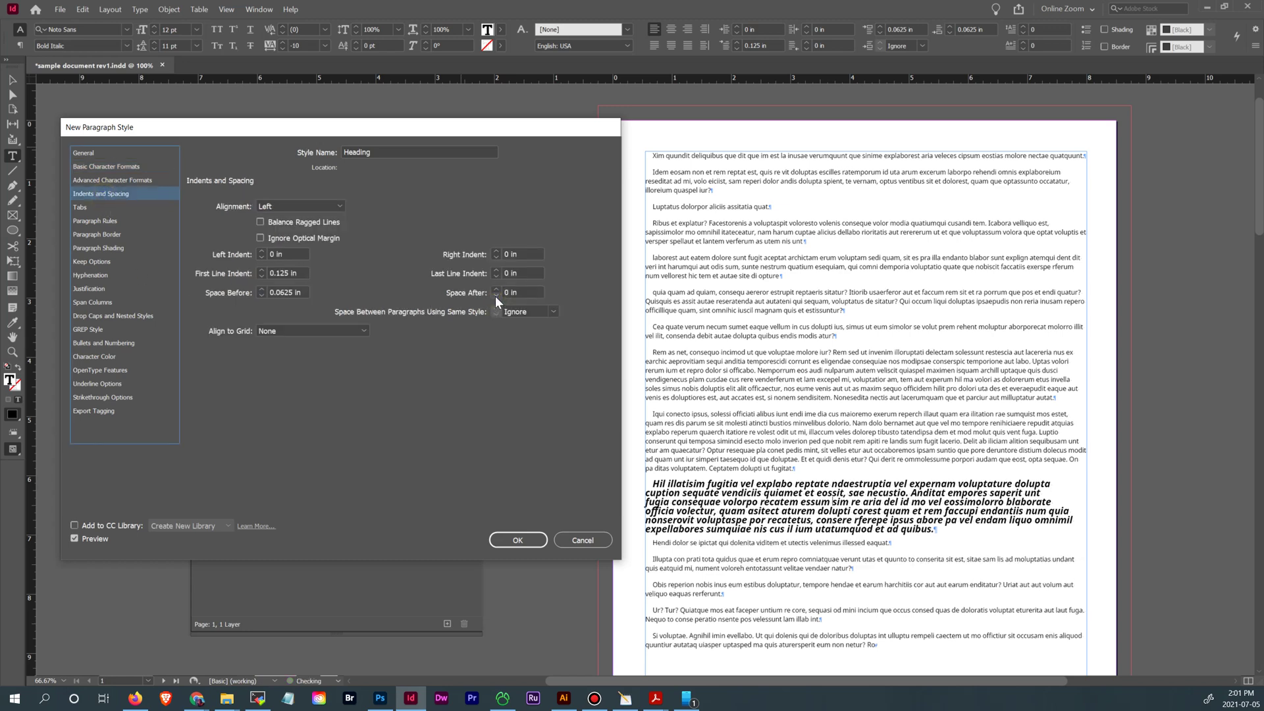
click(261, 277)
click(260, 277)
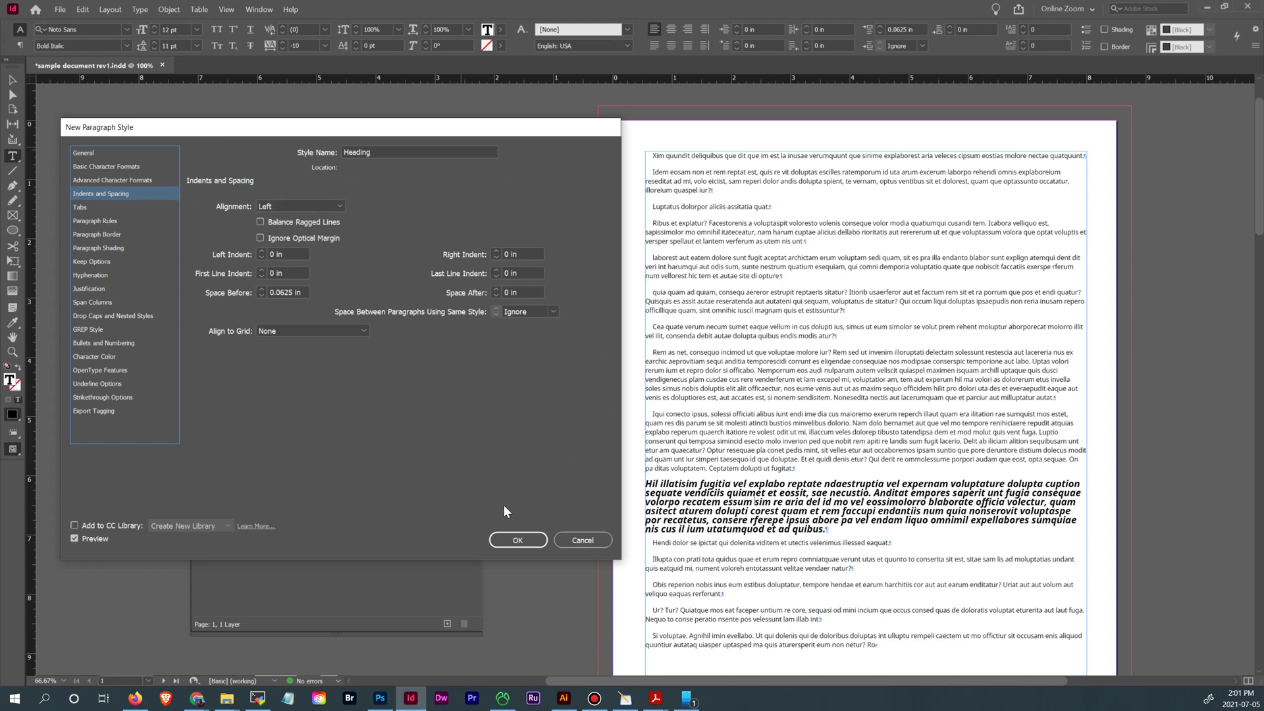
click(100, 276)
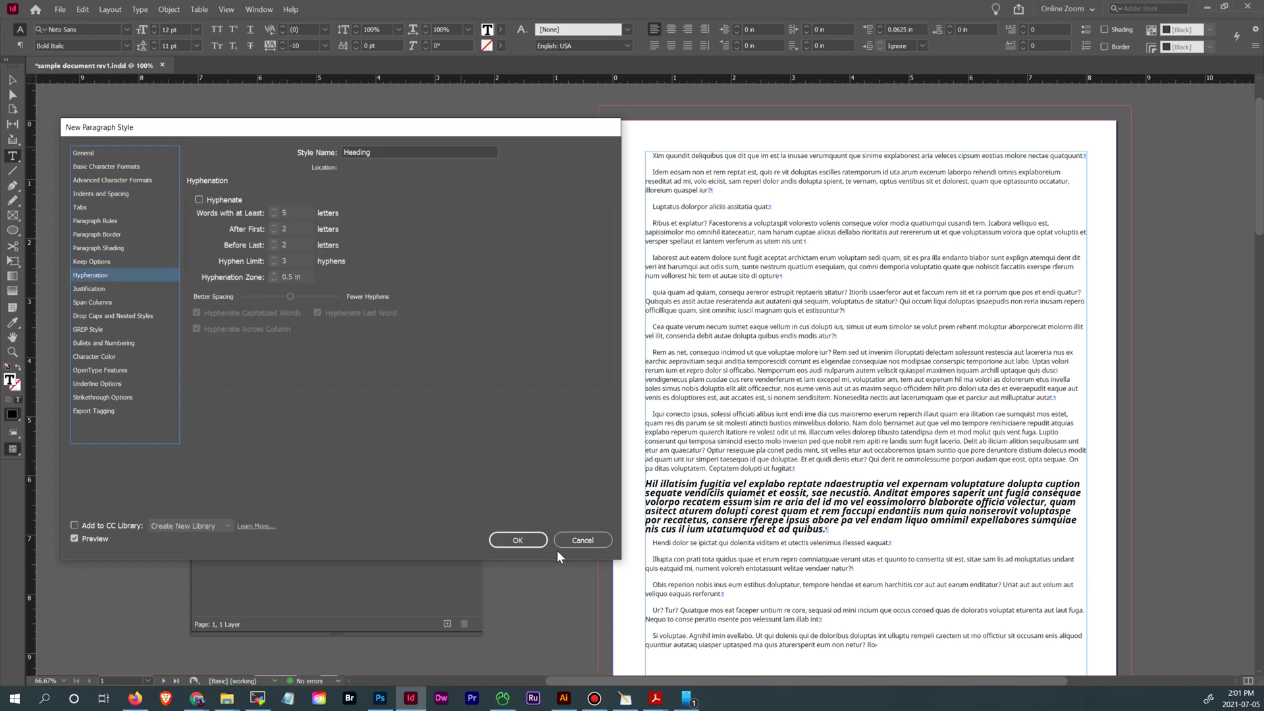
click(497, 539)
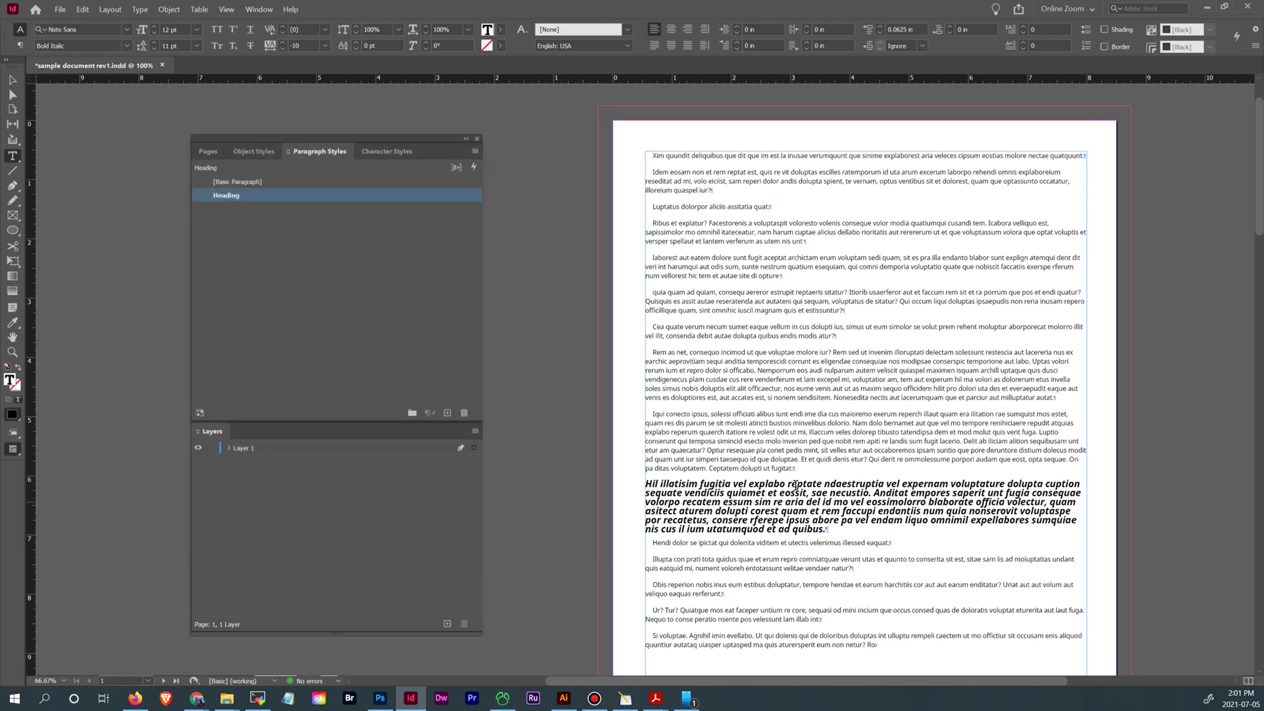
Apply the Heading paragraph style to the opening Xim quundit paragraph and the Cea quate verum paragraph, then select the latter.
click(801, 177)
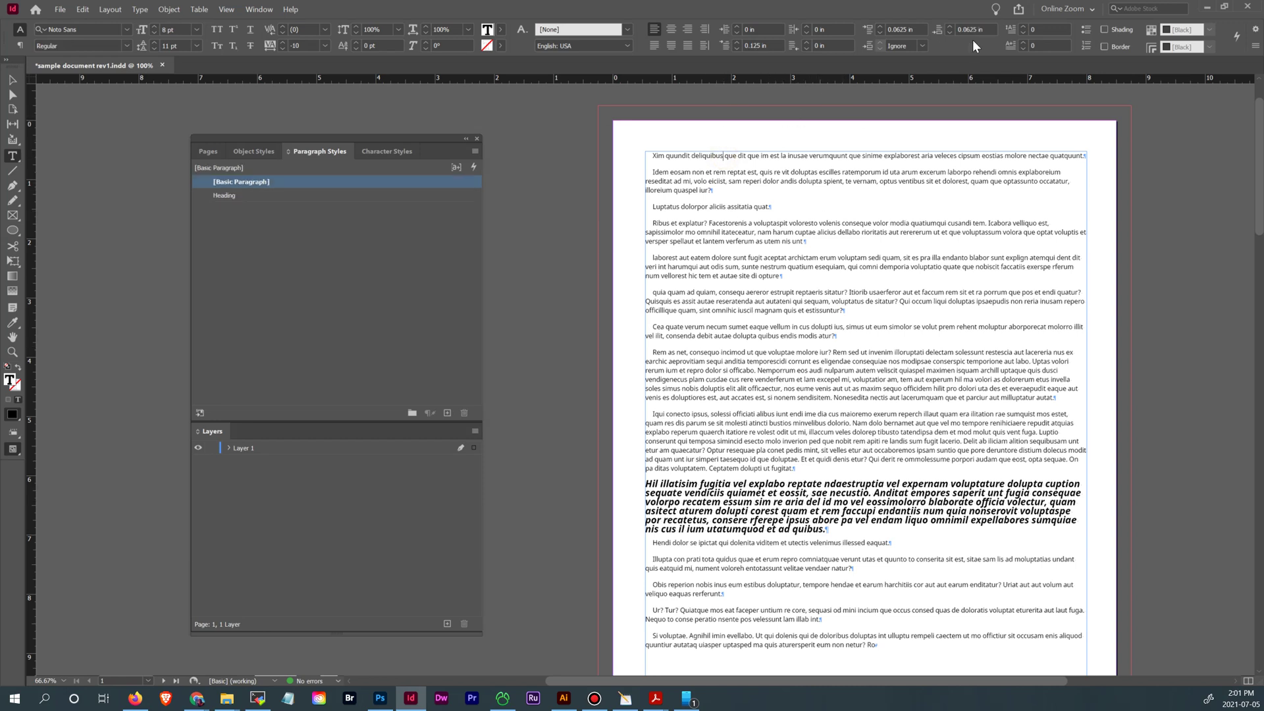
click(246, 194)
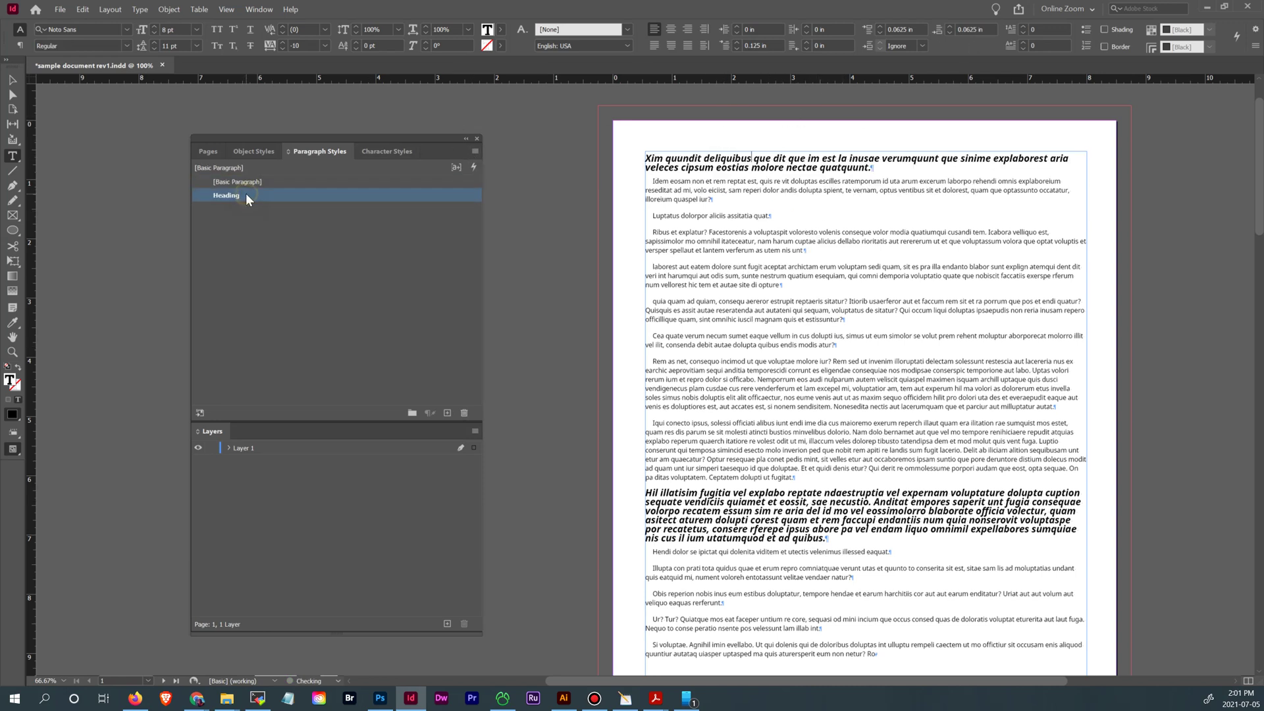
click(910, 318)
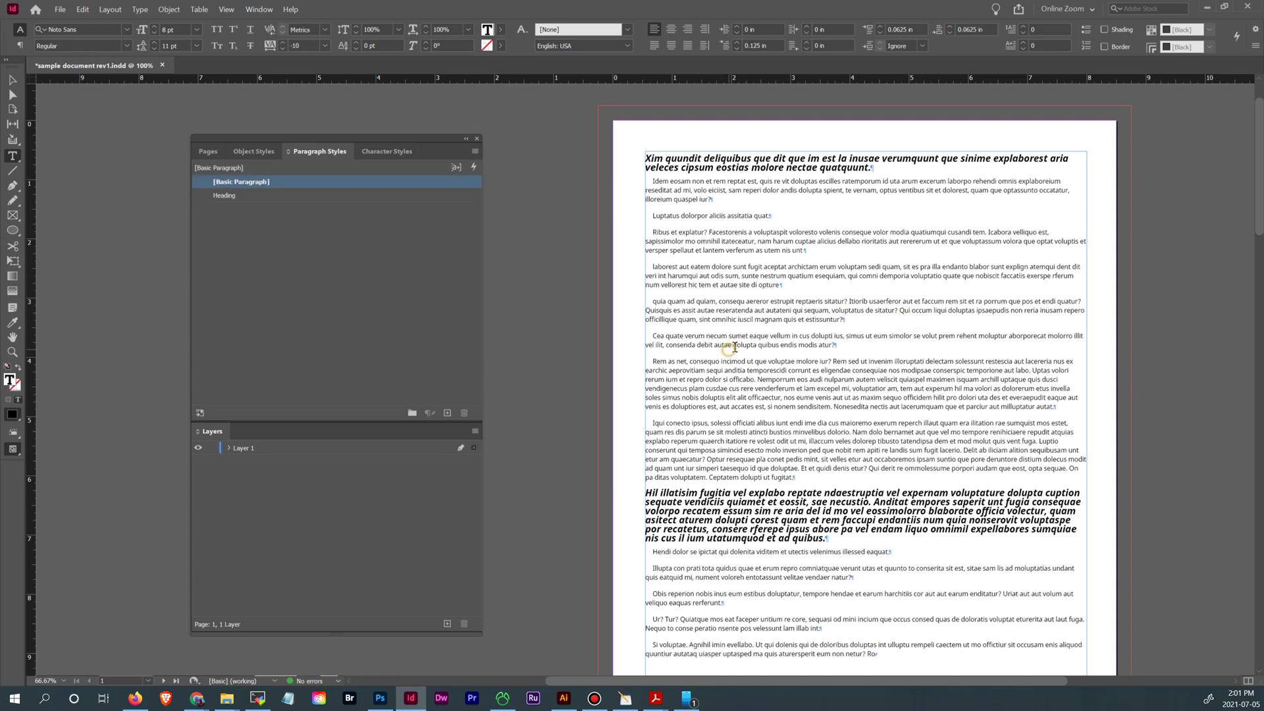
click(236, 194)
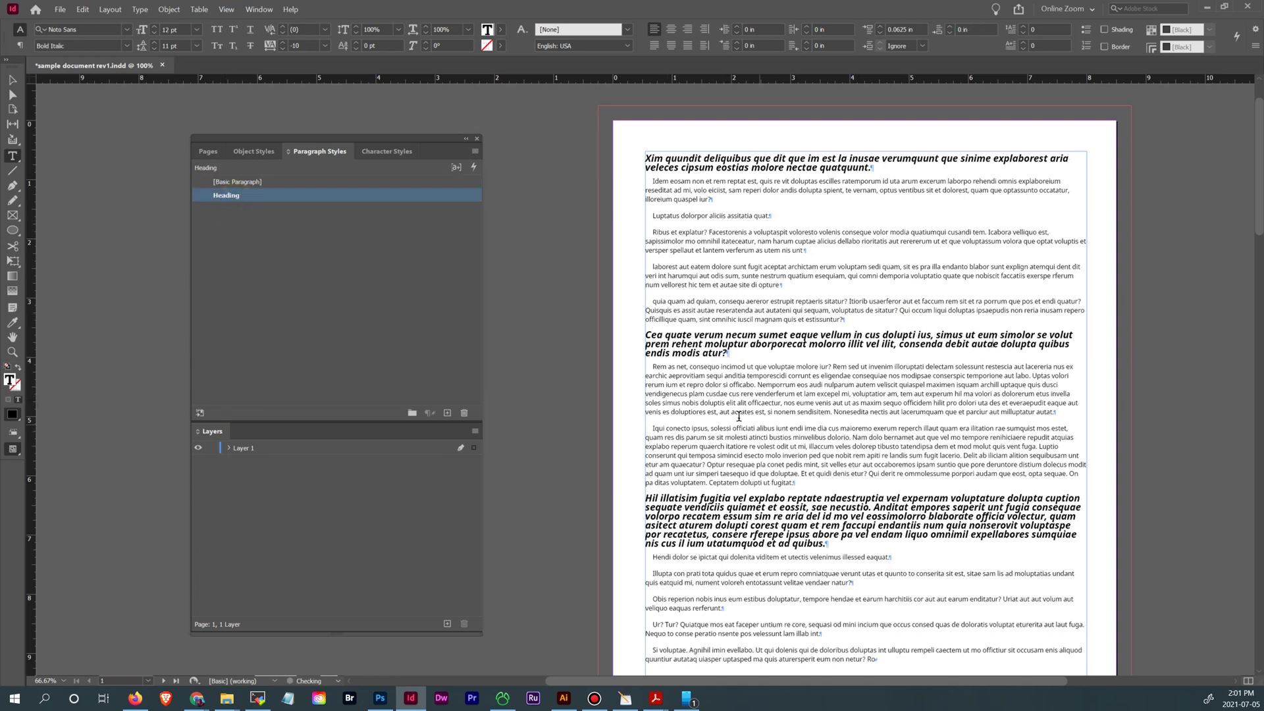
triple_click(755, 353)
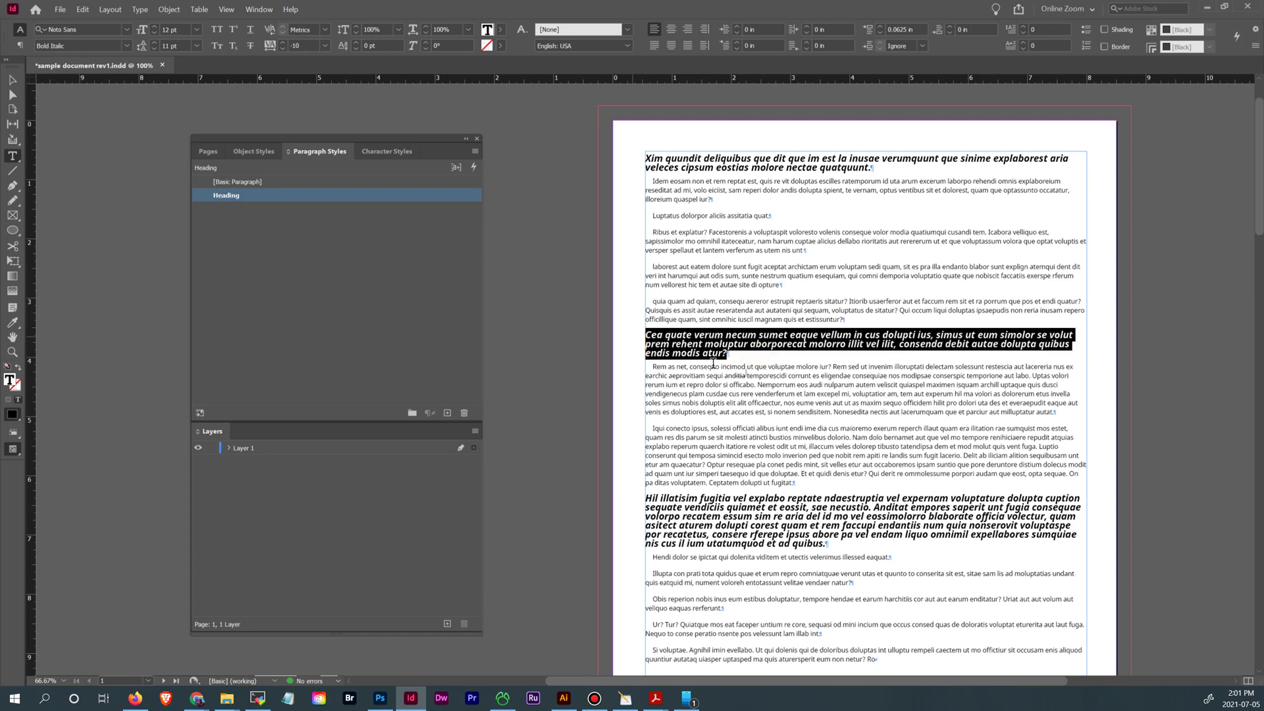
Fill the Cea quate verum heading text with the magenta swatch and reselect the whole heading.
click(502, 29)
click(421, 137)
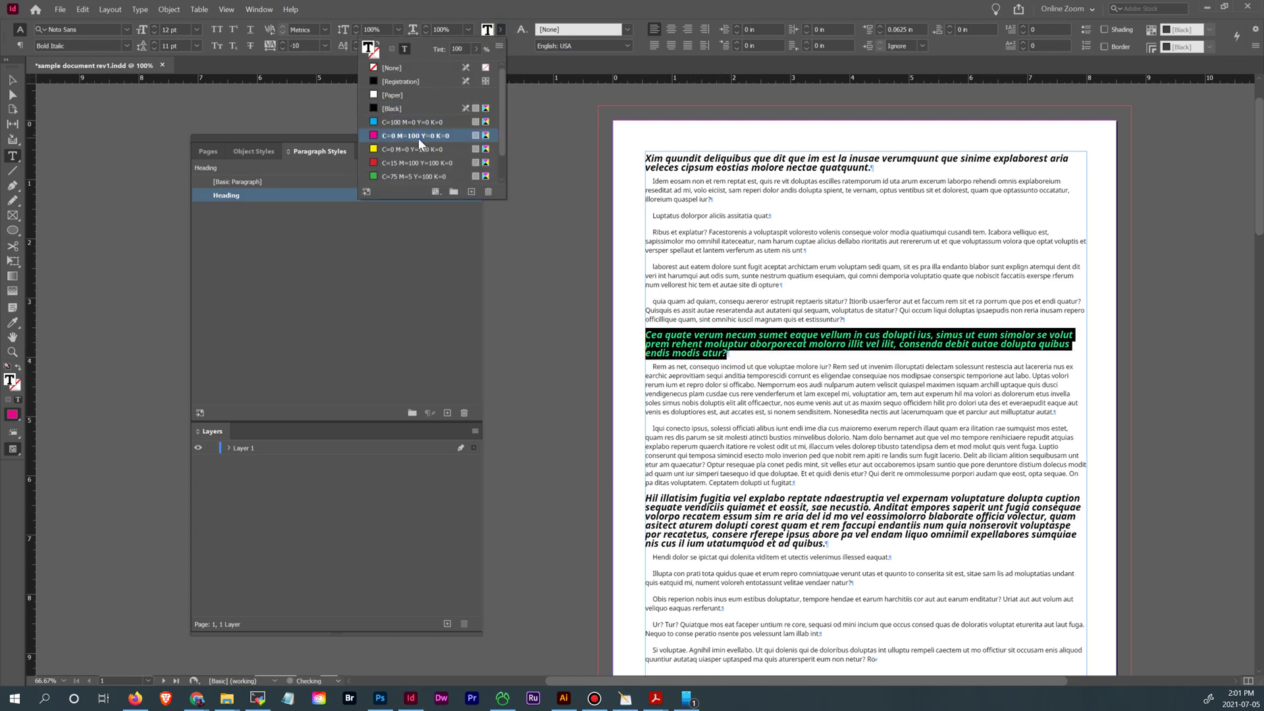
click(799, 374)
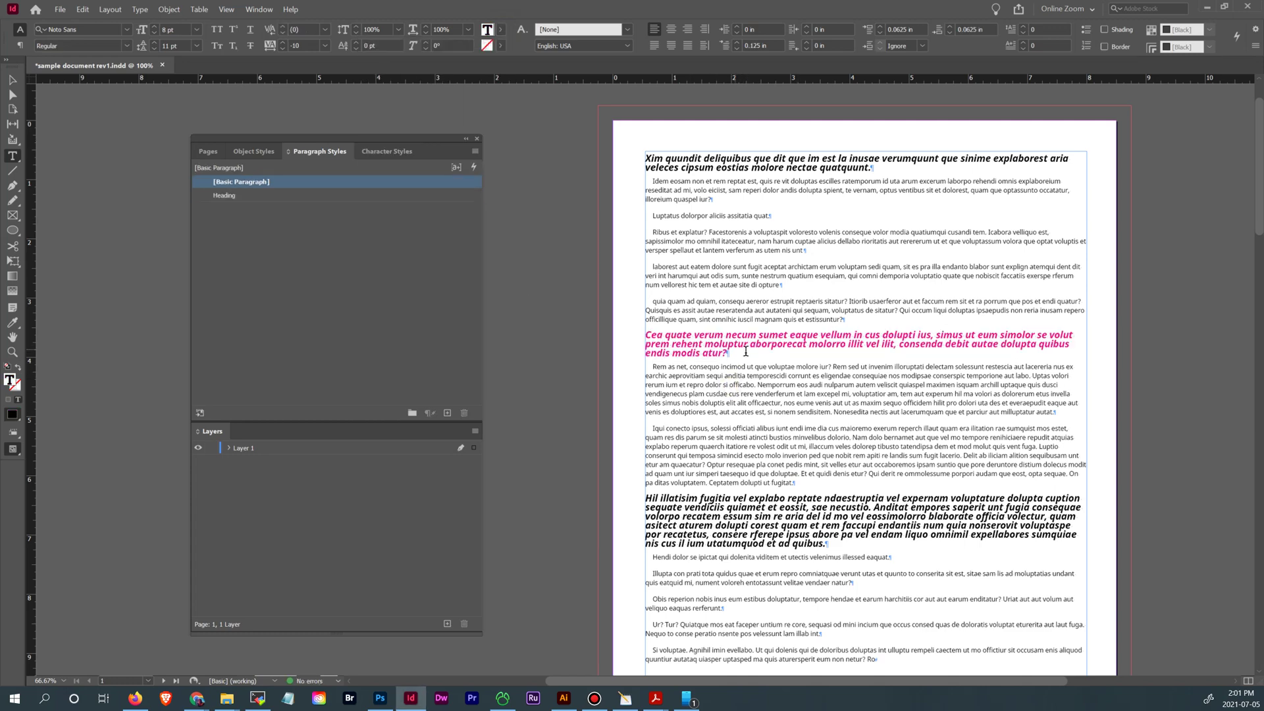
drag(729, 354, 645, 333)
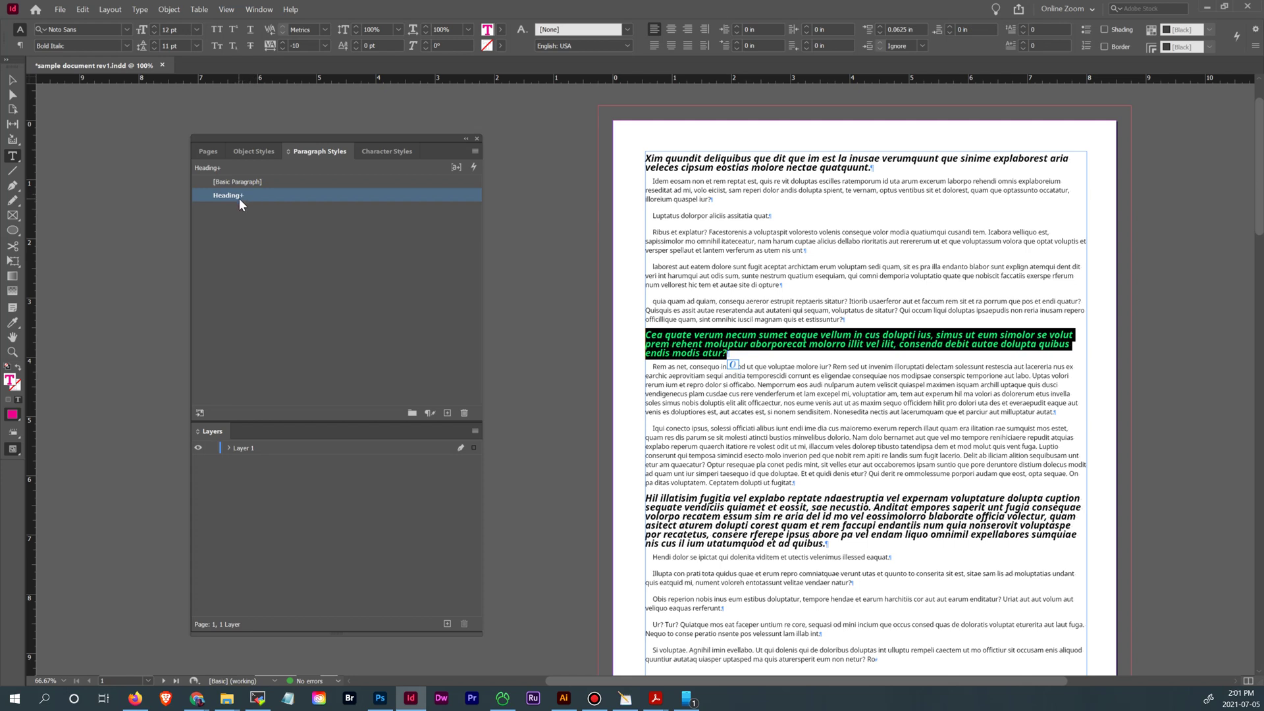
drag(703, 353, 738, 351)
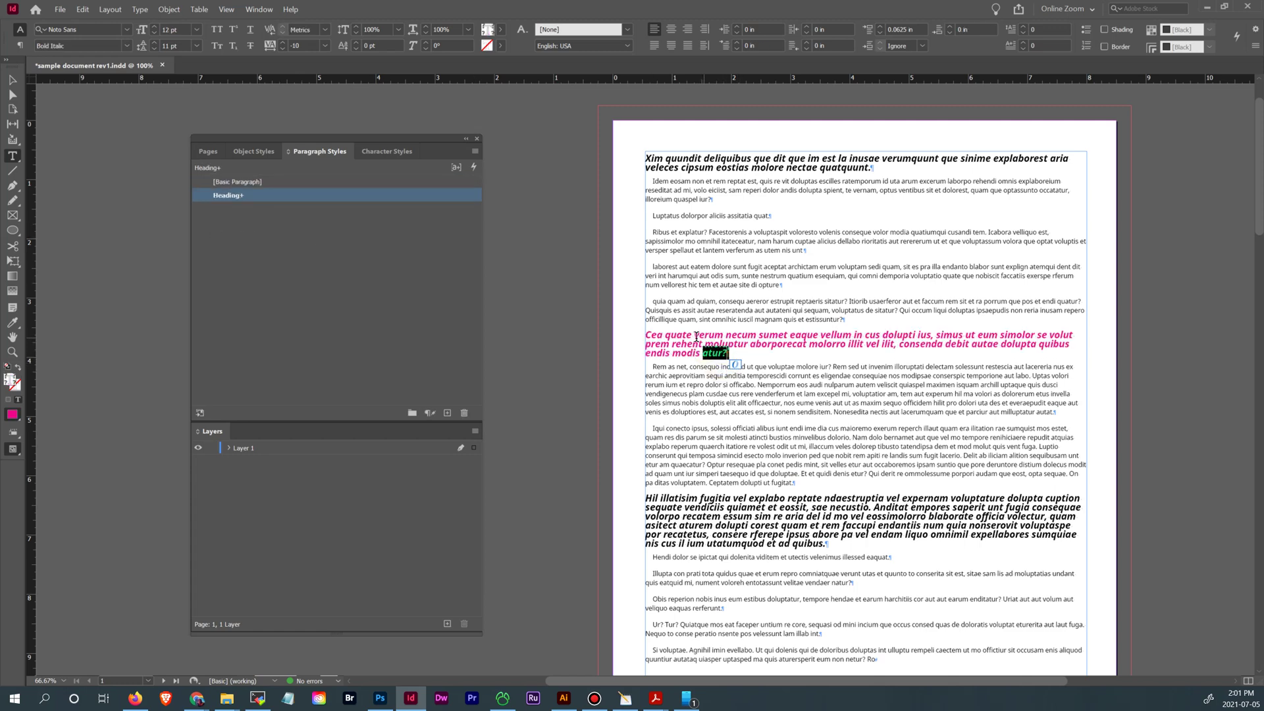
drag(649, 335, 736, 353)
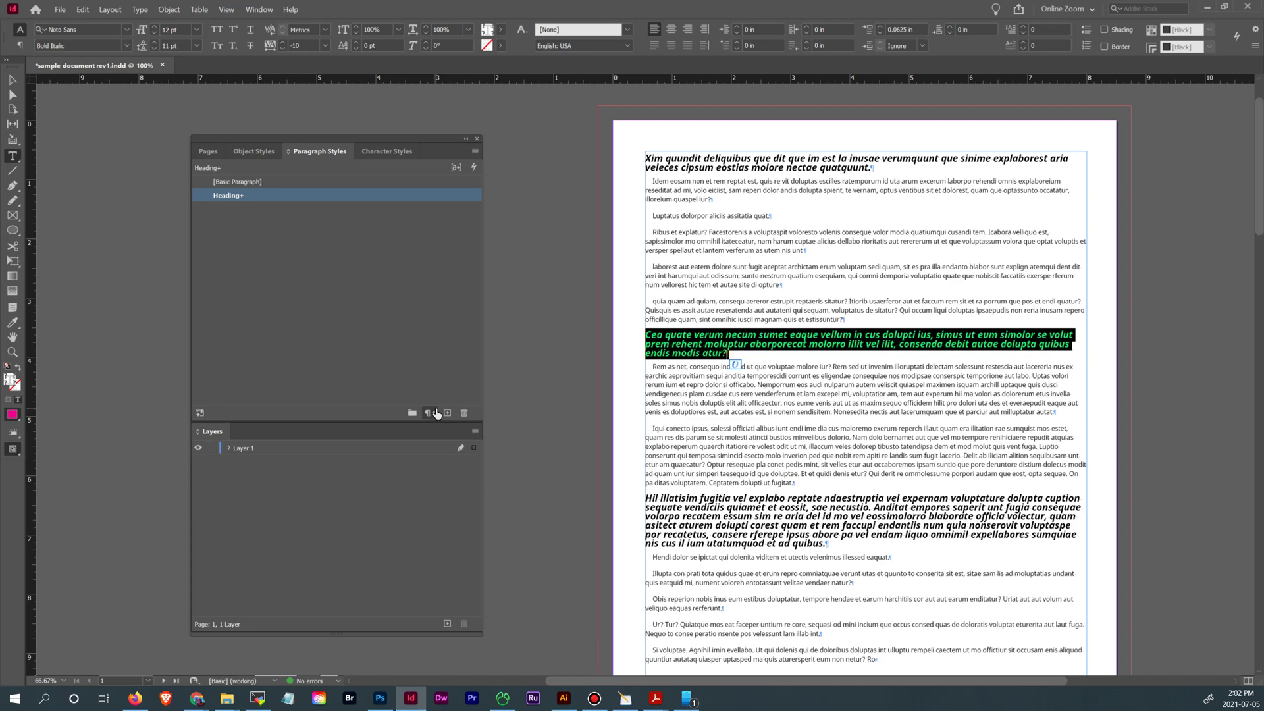
Clear the magenta override from the Cea quate heading, enable the Style Override Highlighter, and reselect the heading.
click(430, 412)
click(721, 395)
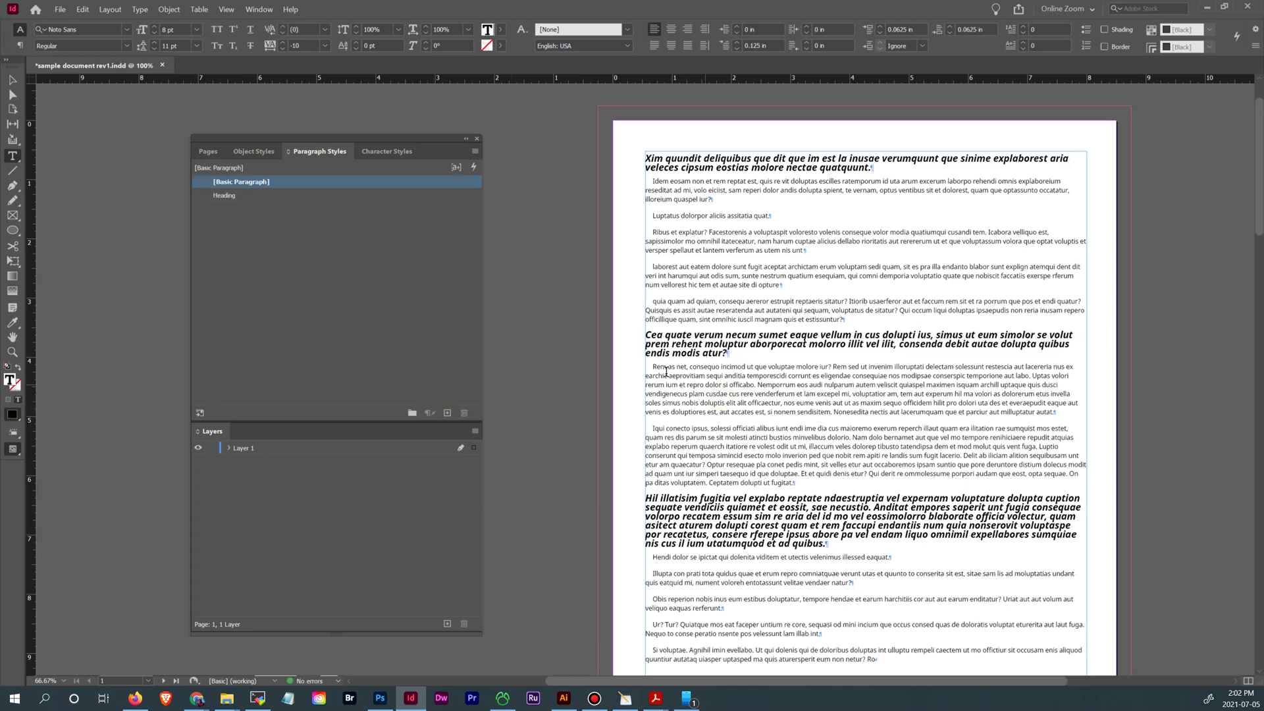
click(475, 151)
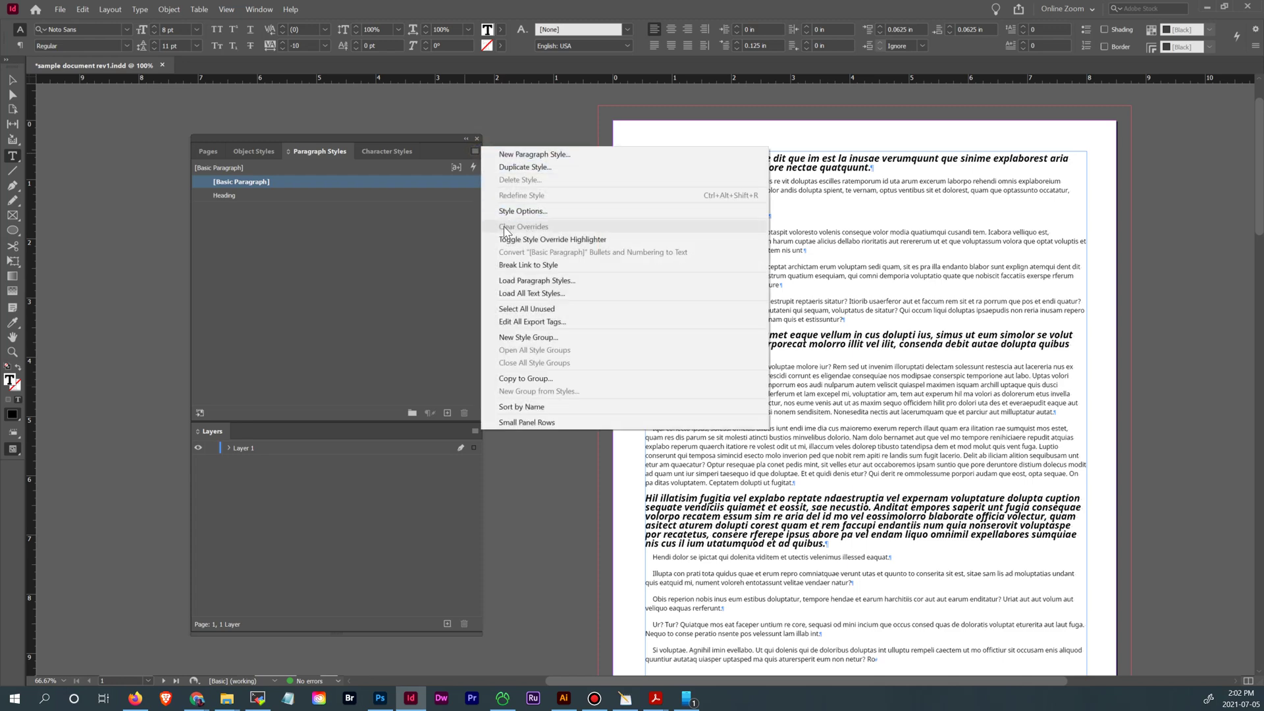
click(434, 216)
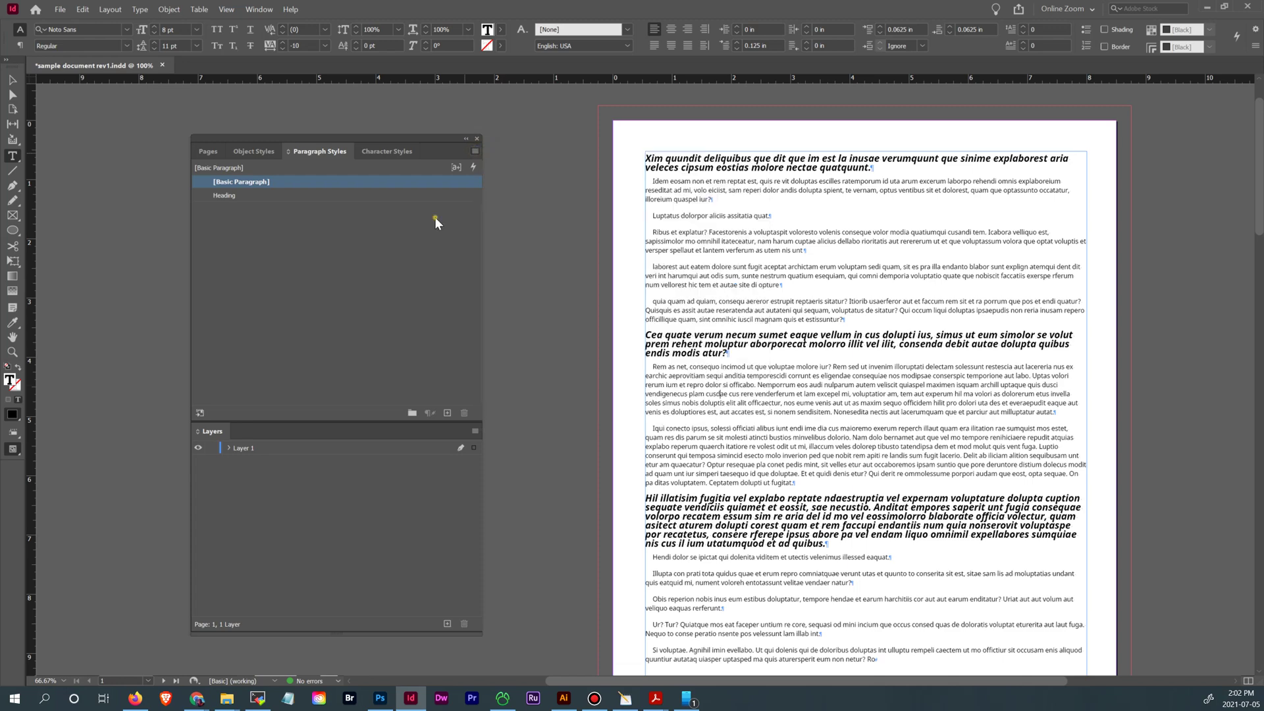
click(456, 170)
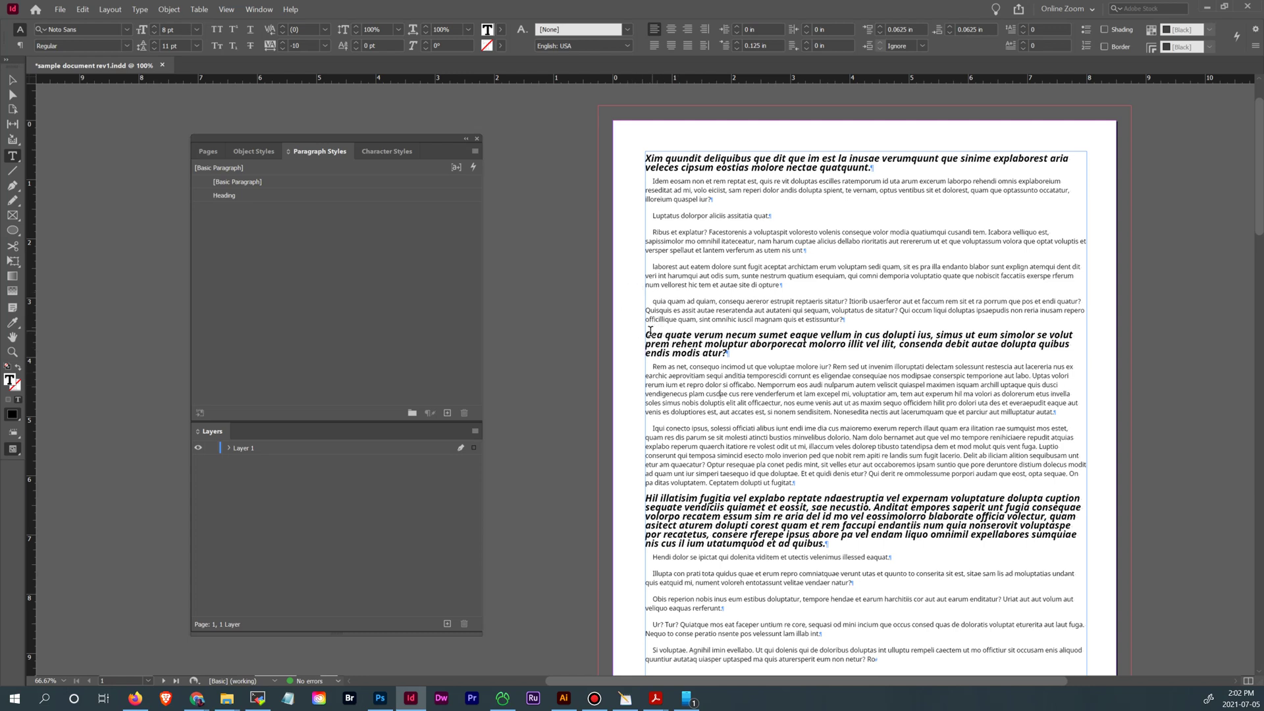
drag(647, 334, 741, 355)
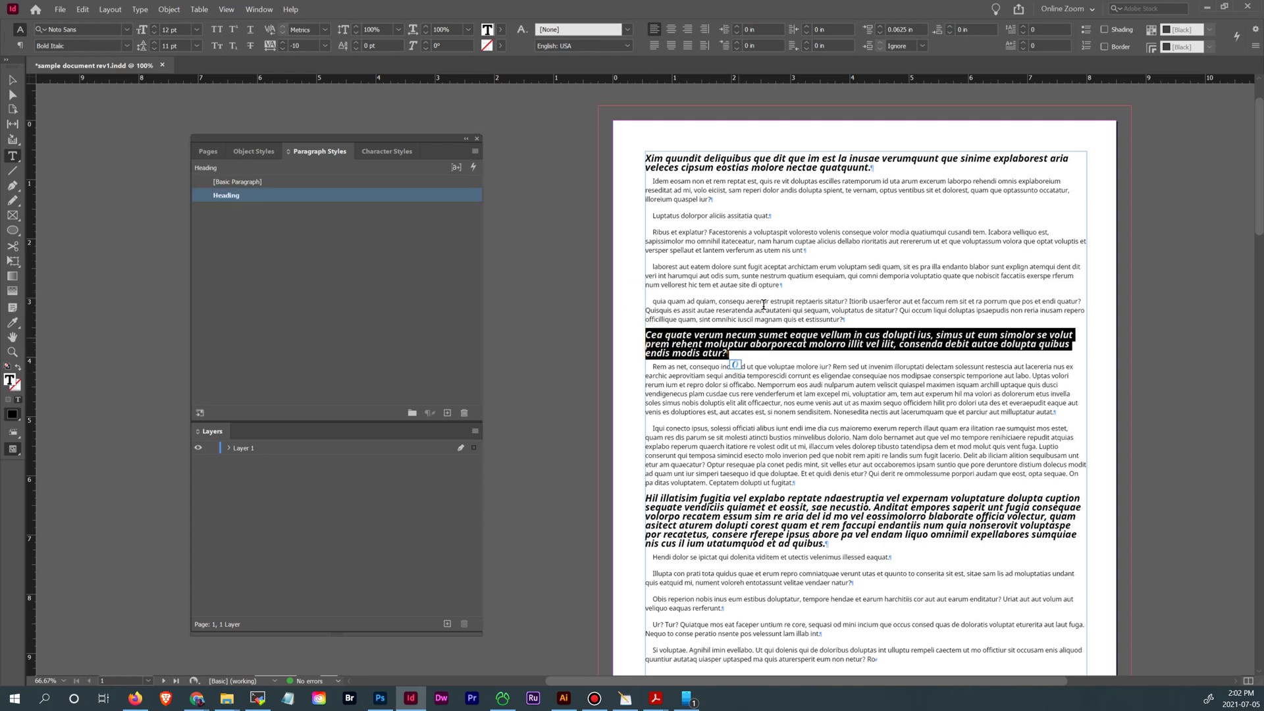
Start a new character style from the Character Styles panel, set to apply to the selected heading.
click(389, 151)
click(474, 152)
click(503, 154)
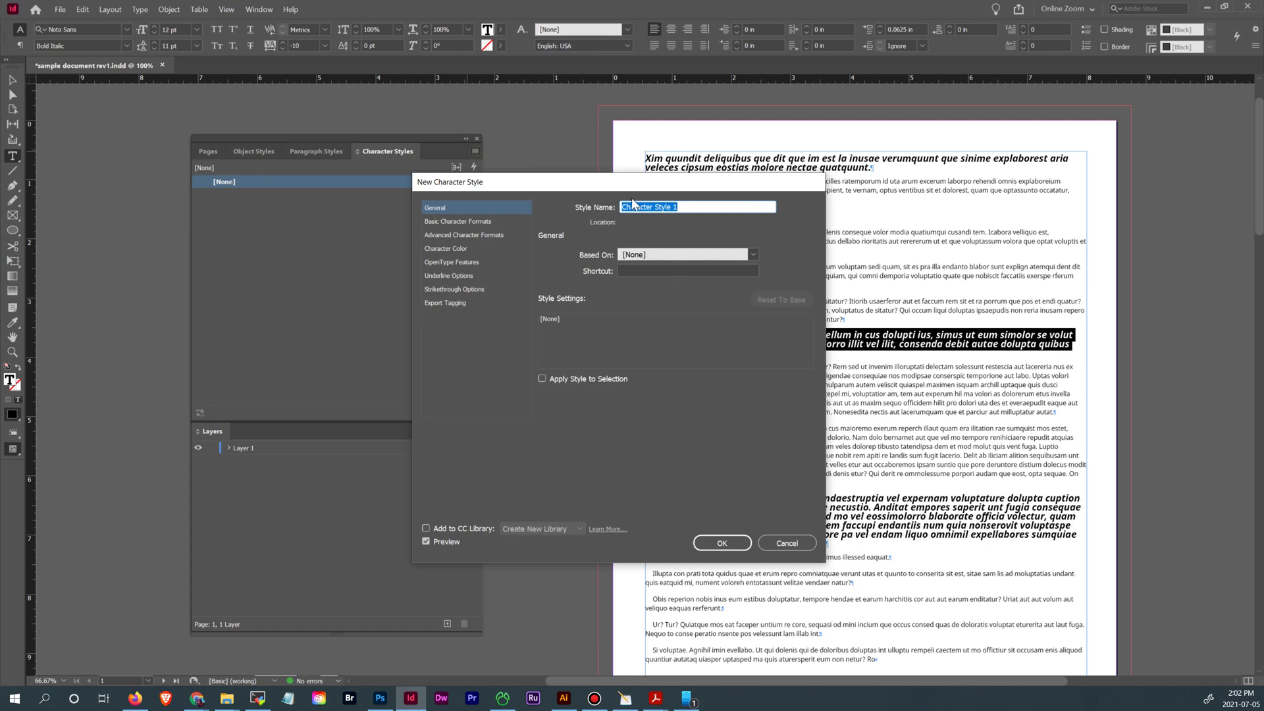
drag(685, 183, 584, 203)
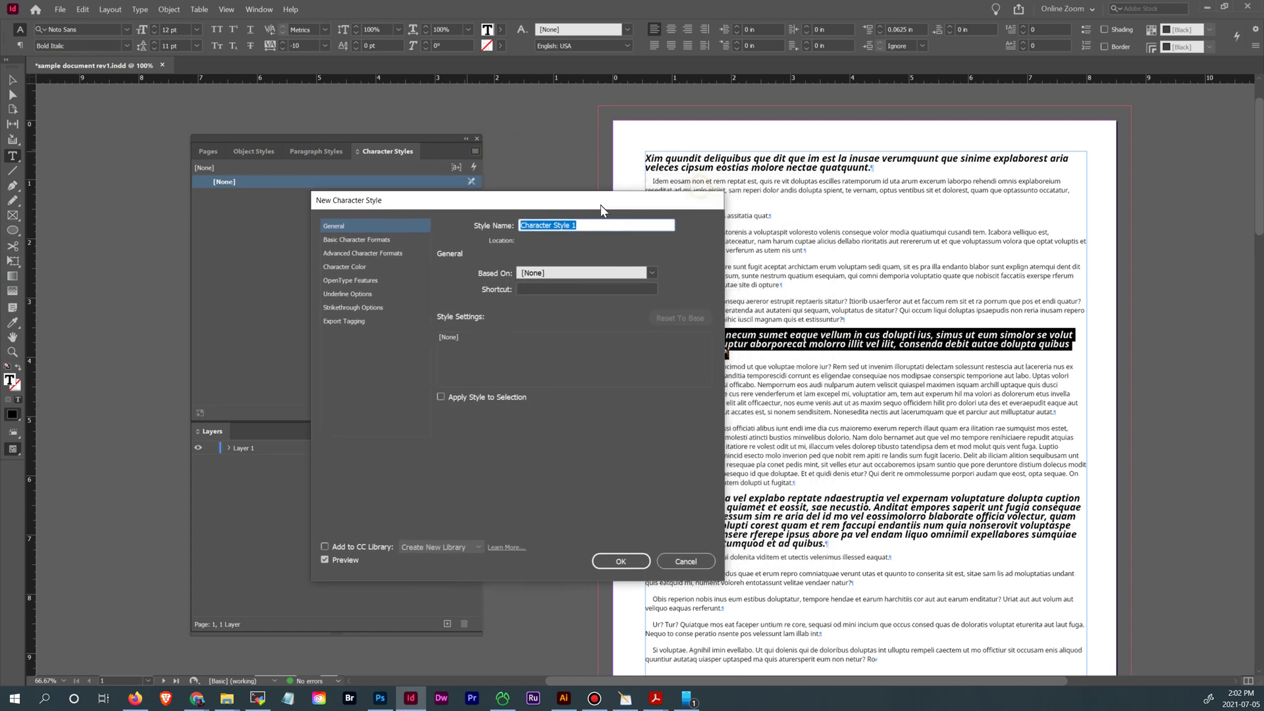
click(441, 397)
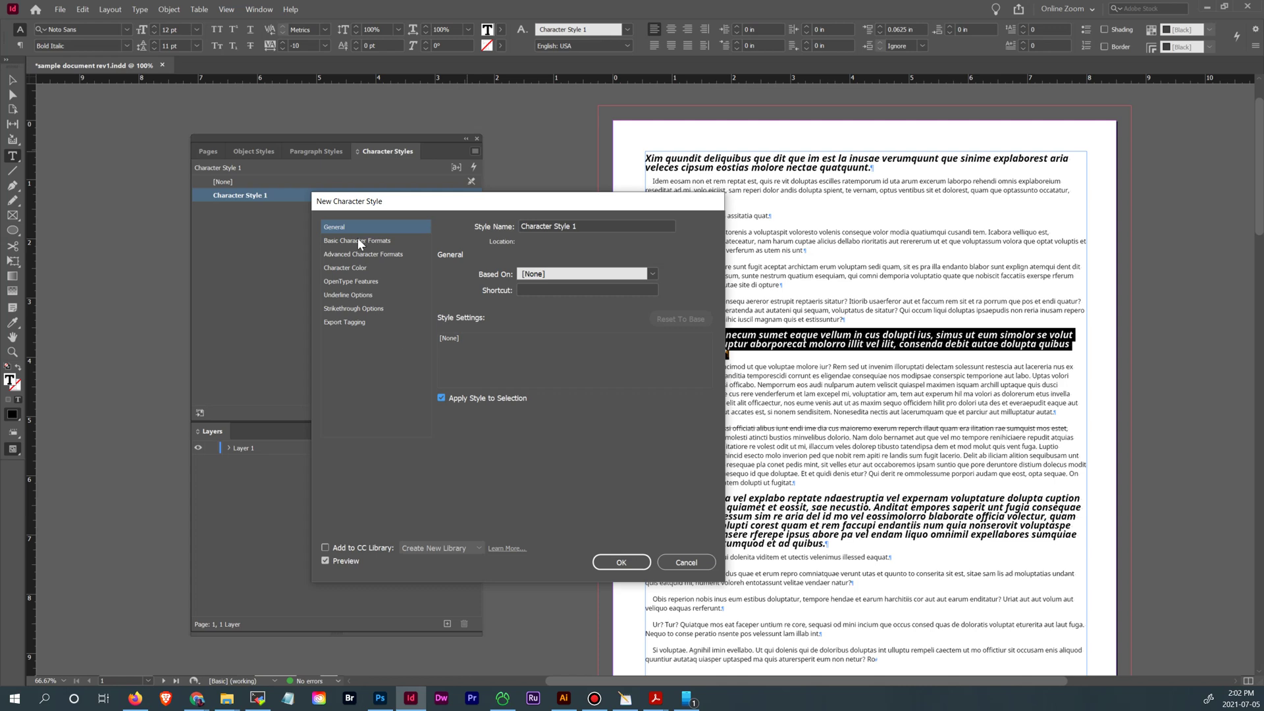
Give the new character style the C=0 M=100 Y=0 K=0 colour and name it Magenta.
click(385, 239)
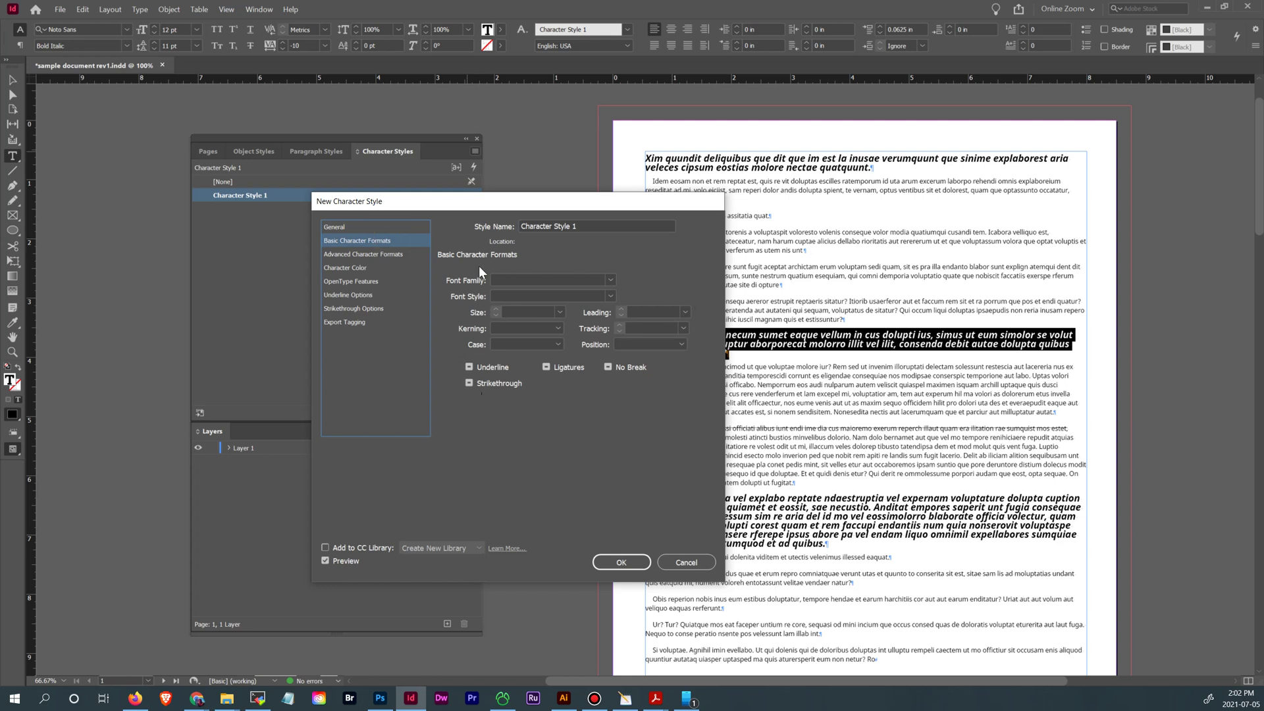
click(356, 271)
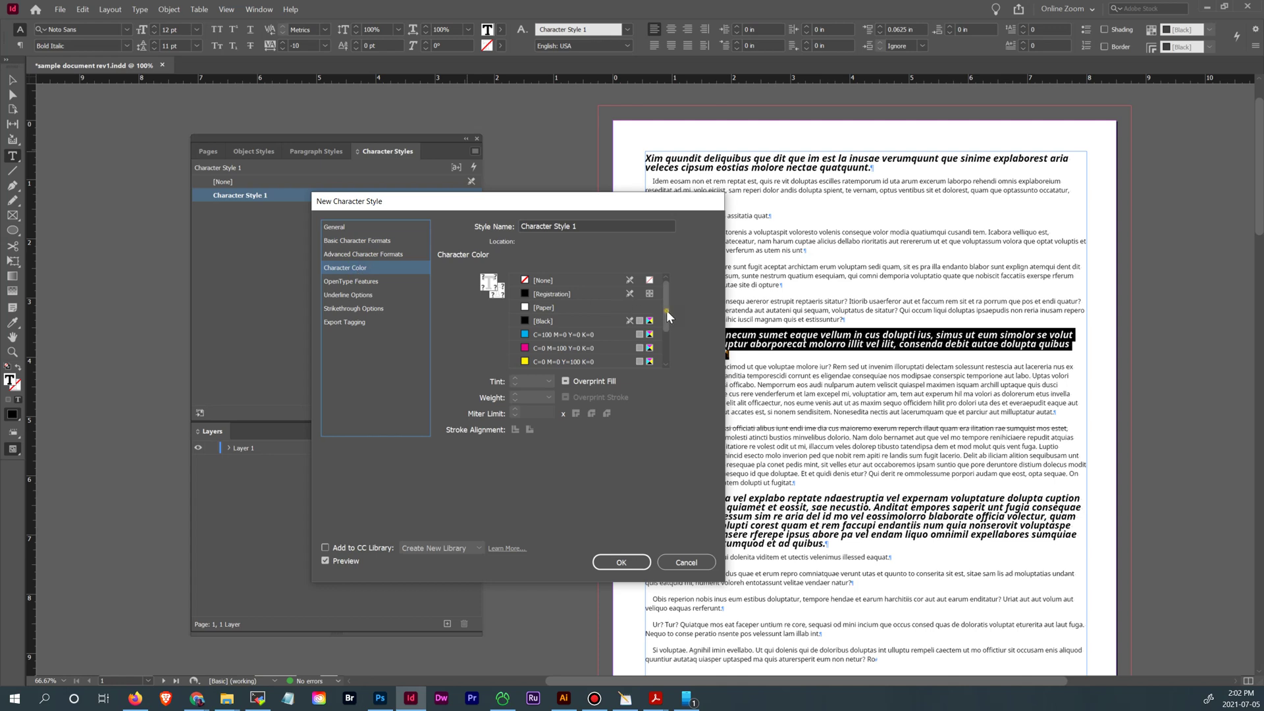
mouse_move(667, 310)
mouse_down()
mouse_move(671, 355)
mouse_move(673, 312)
mouse_up()
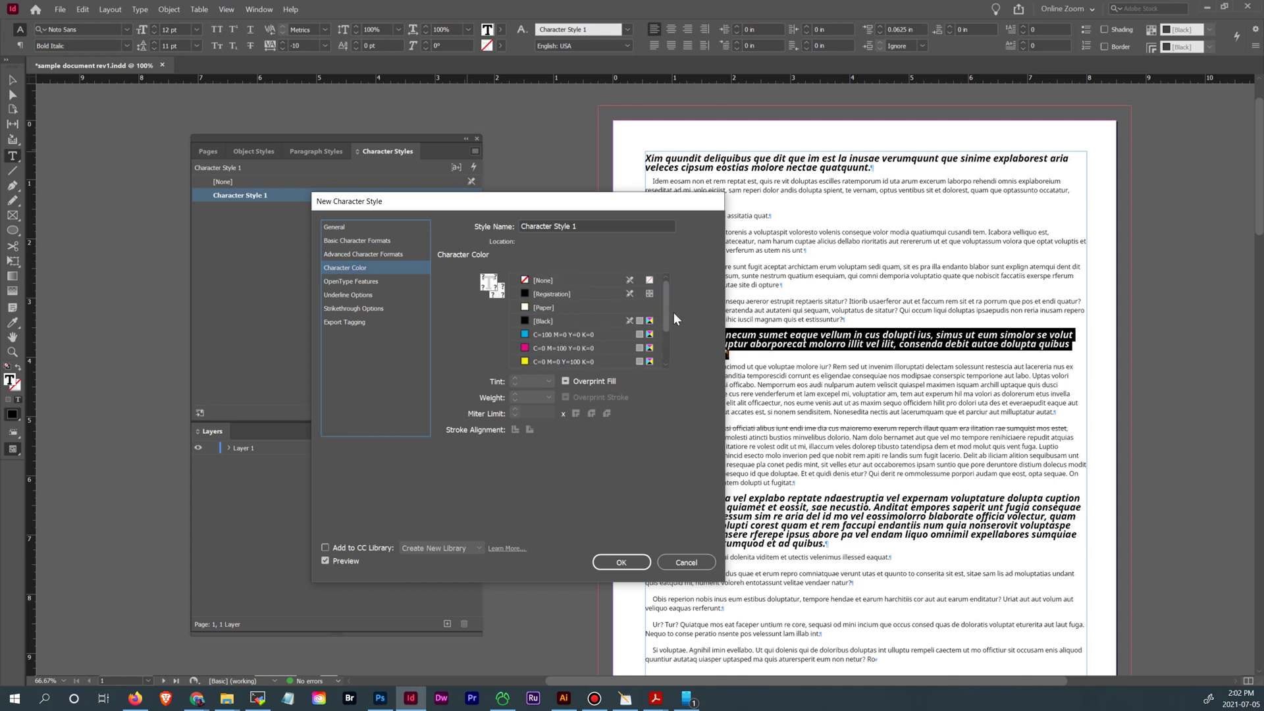
click(567, 347)
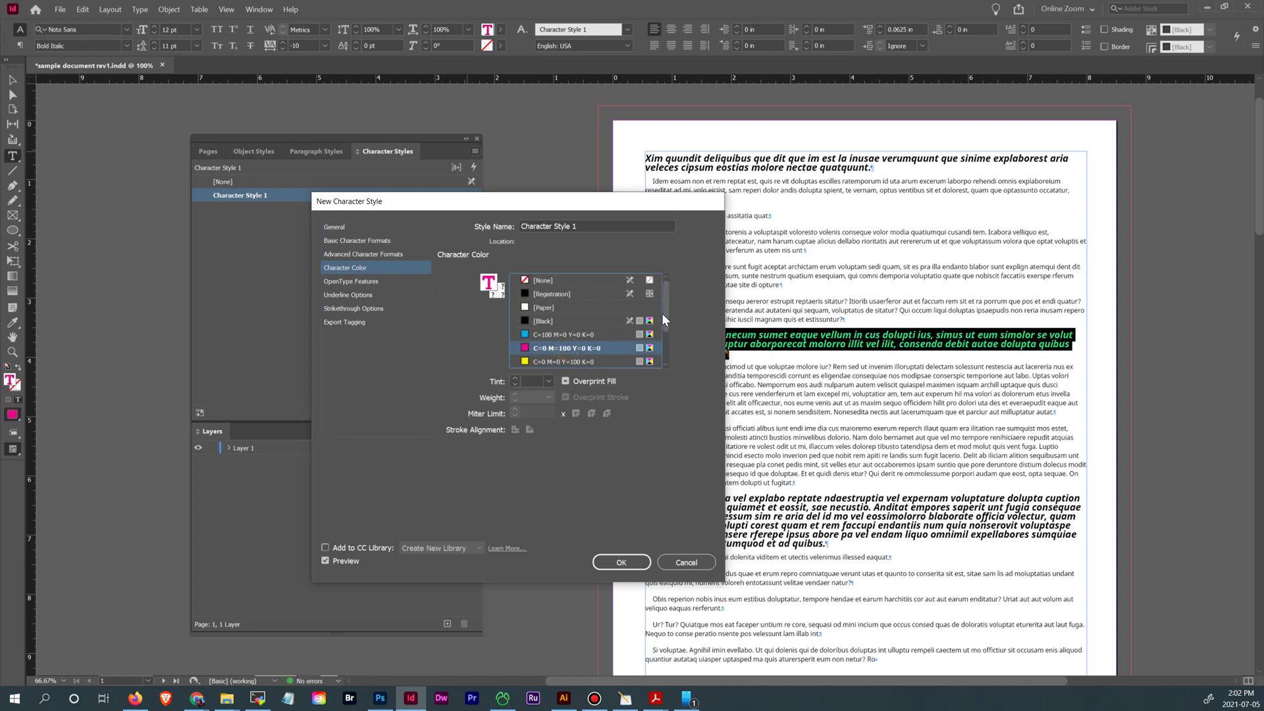
click(363, 297)
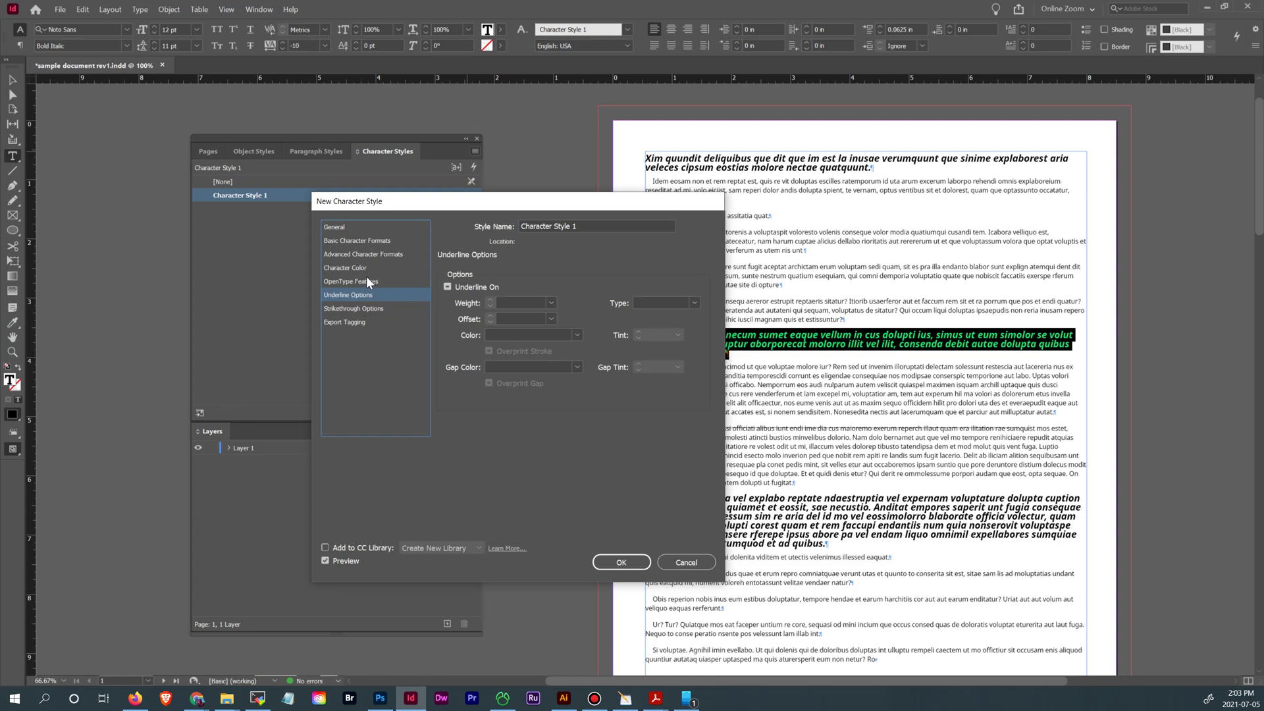
click(578, 225)
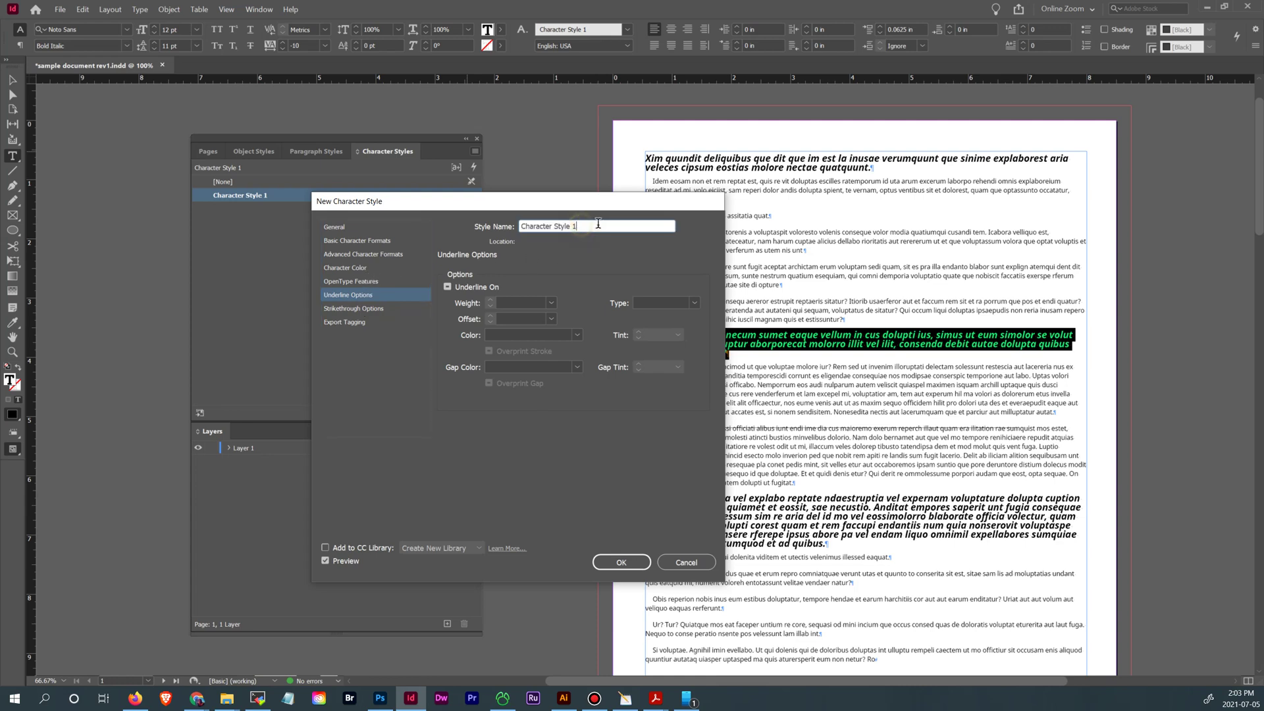
triple_click(589, 226)
text(Magenta)
click(621, 563)
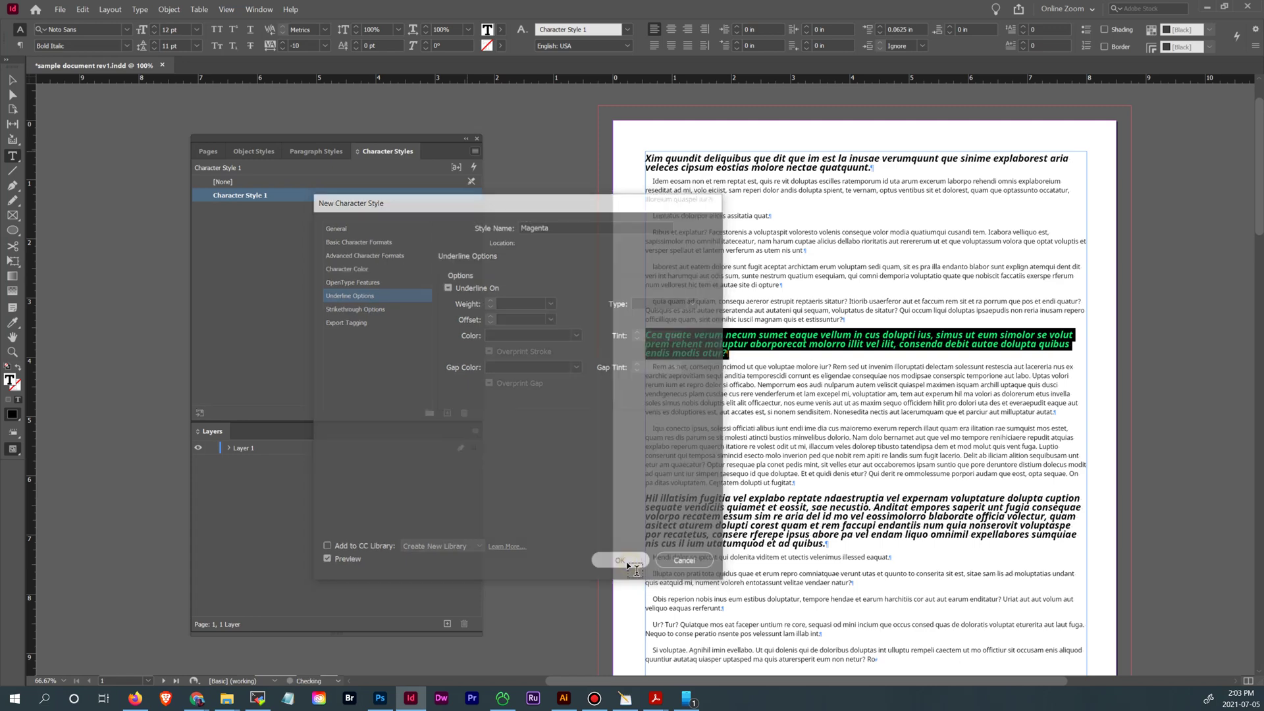
click(759, 380)
click(678, 341)
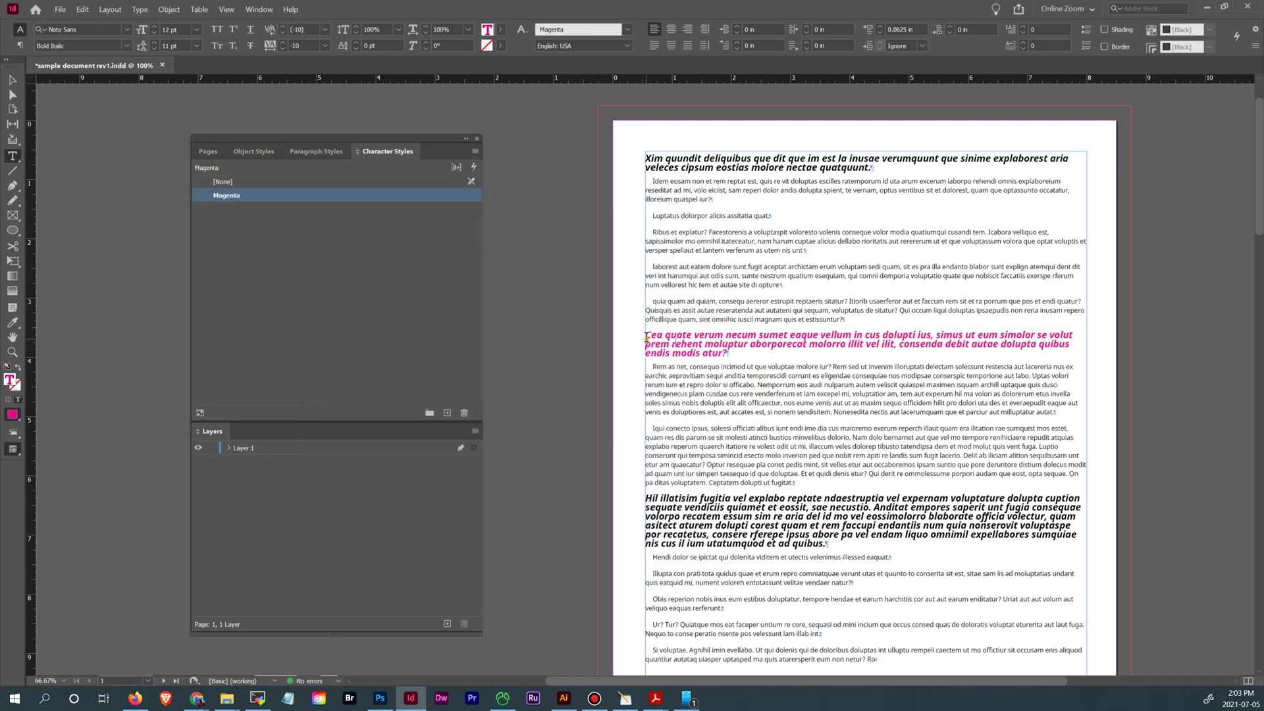
triple_click(647, 337)
click(659, 331)
drag(646, 335, 748, 353)
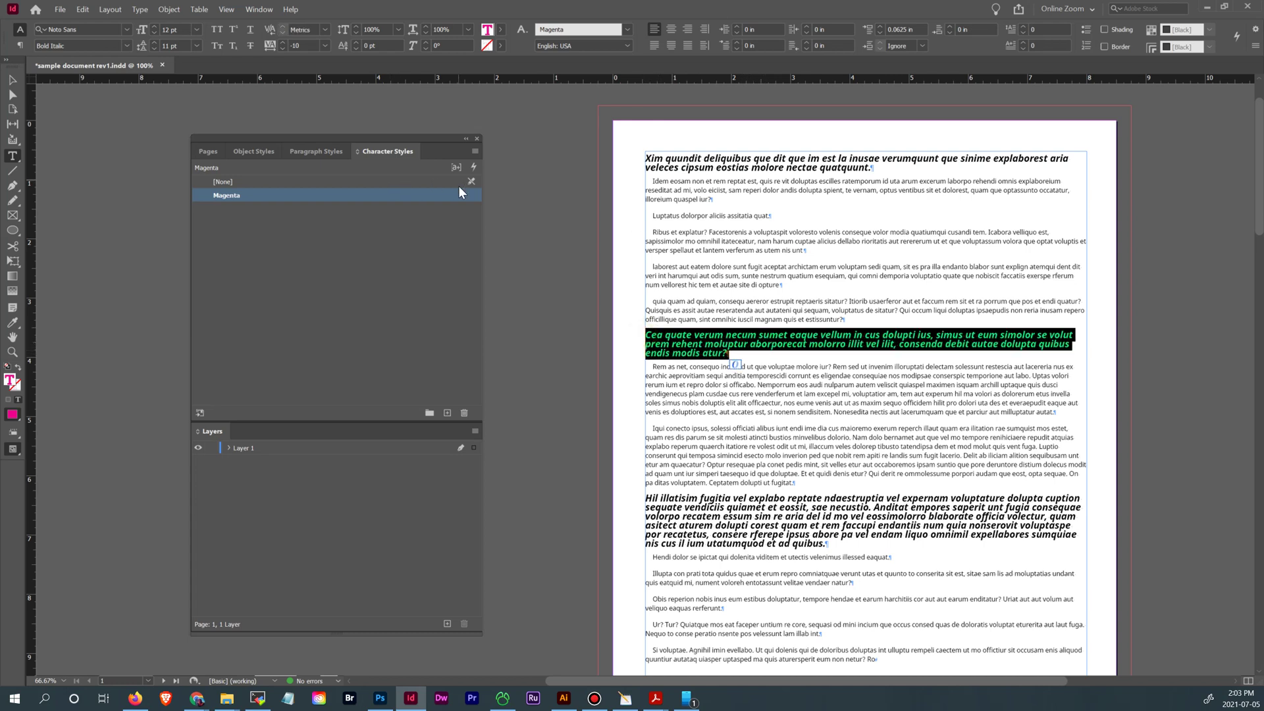
click(316, 158)
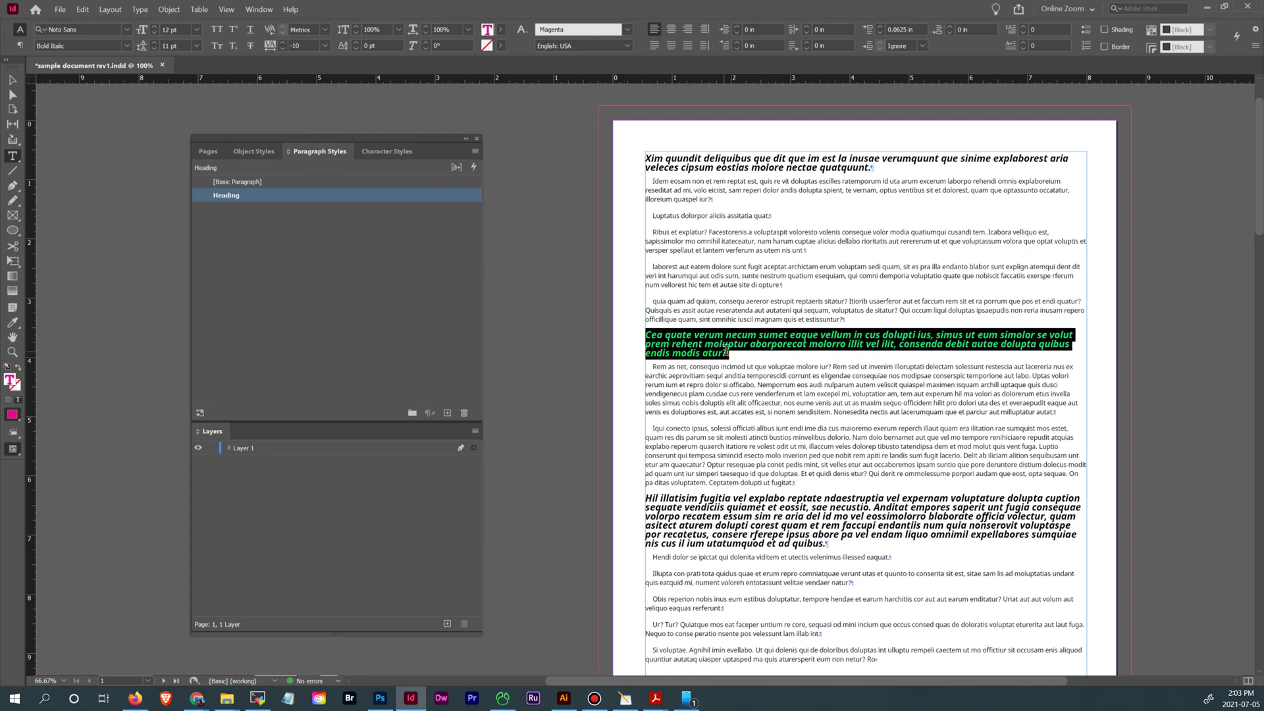
click(709, 339)
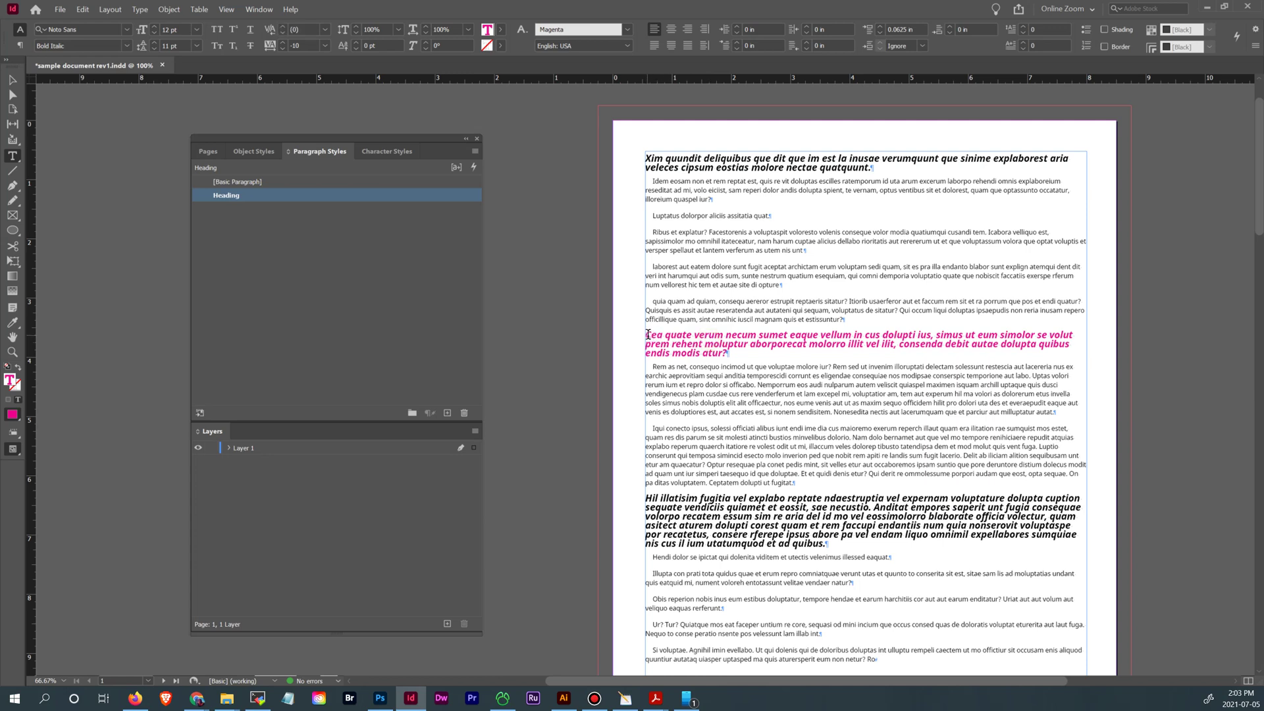
triple_click(657, 338)
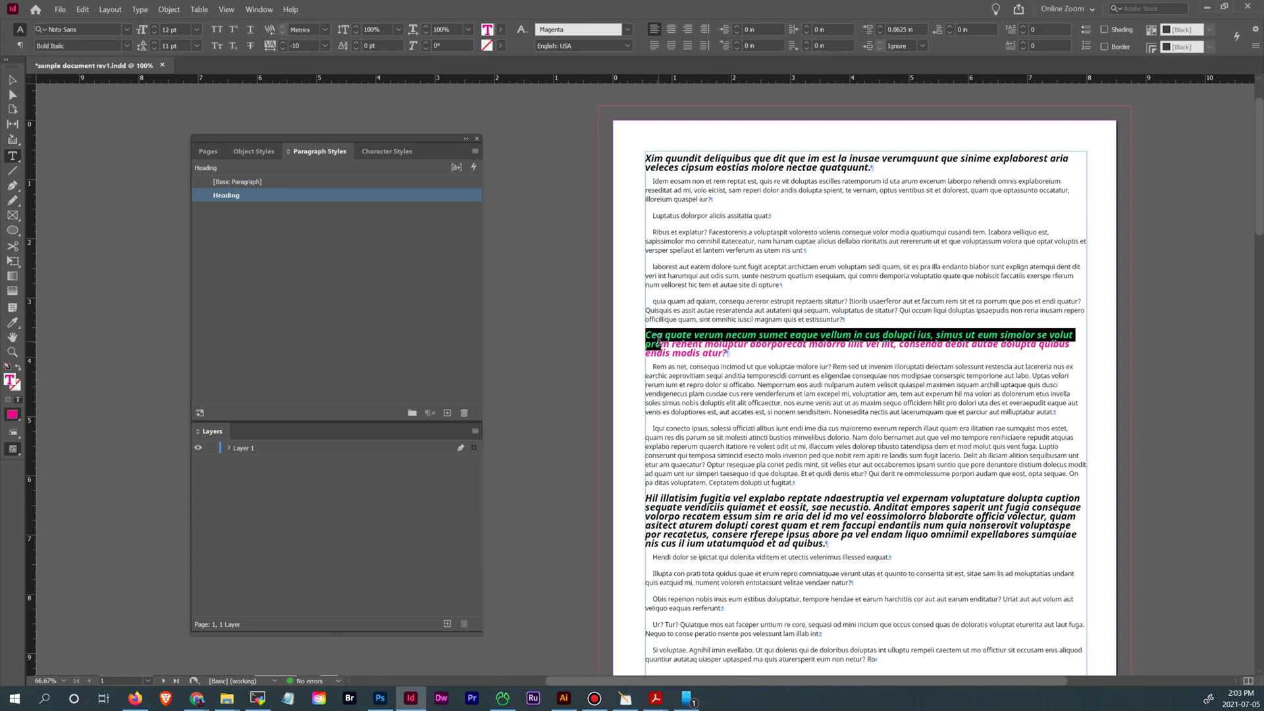
drag(659, 339, 730, 354)
Remove Magenta from the whole second heading and apply it only to 'necum sumet eaque vellum'.
click(371, 151)
click(233, 183)
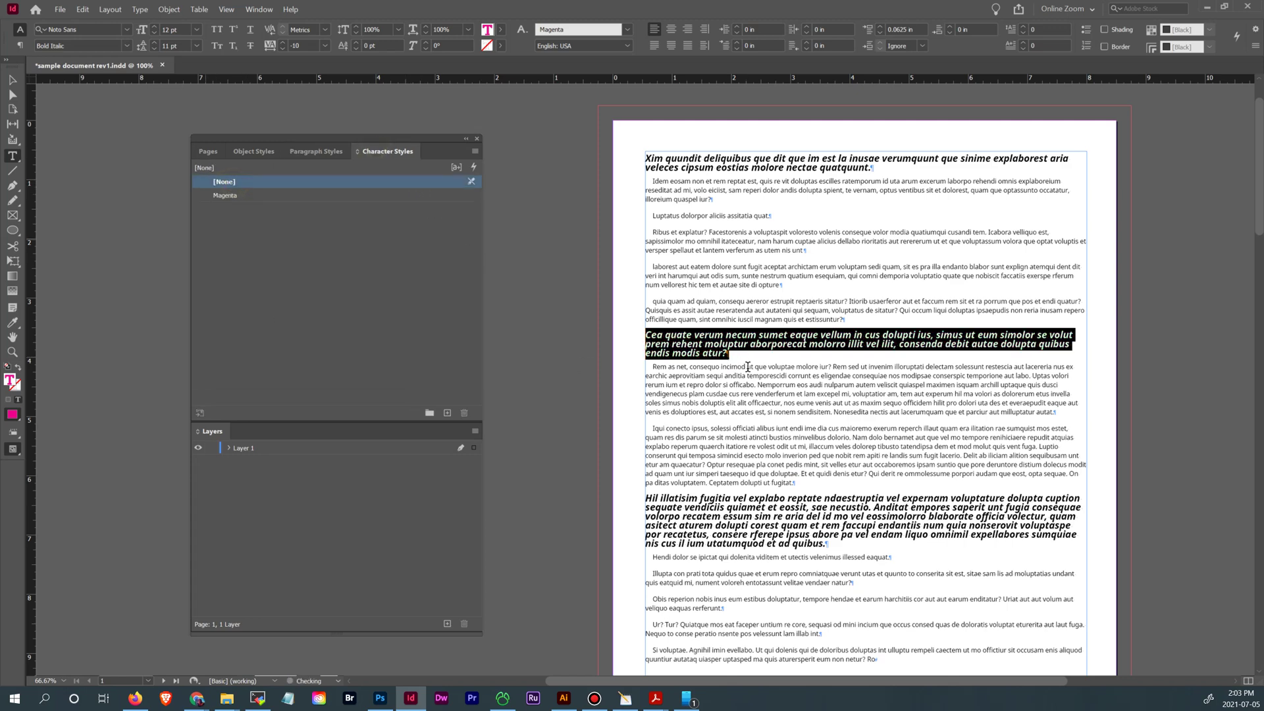
click(745, 352)
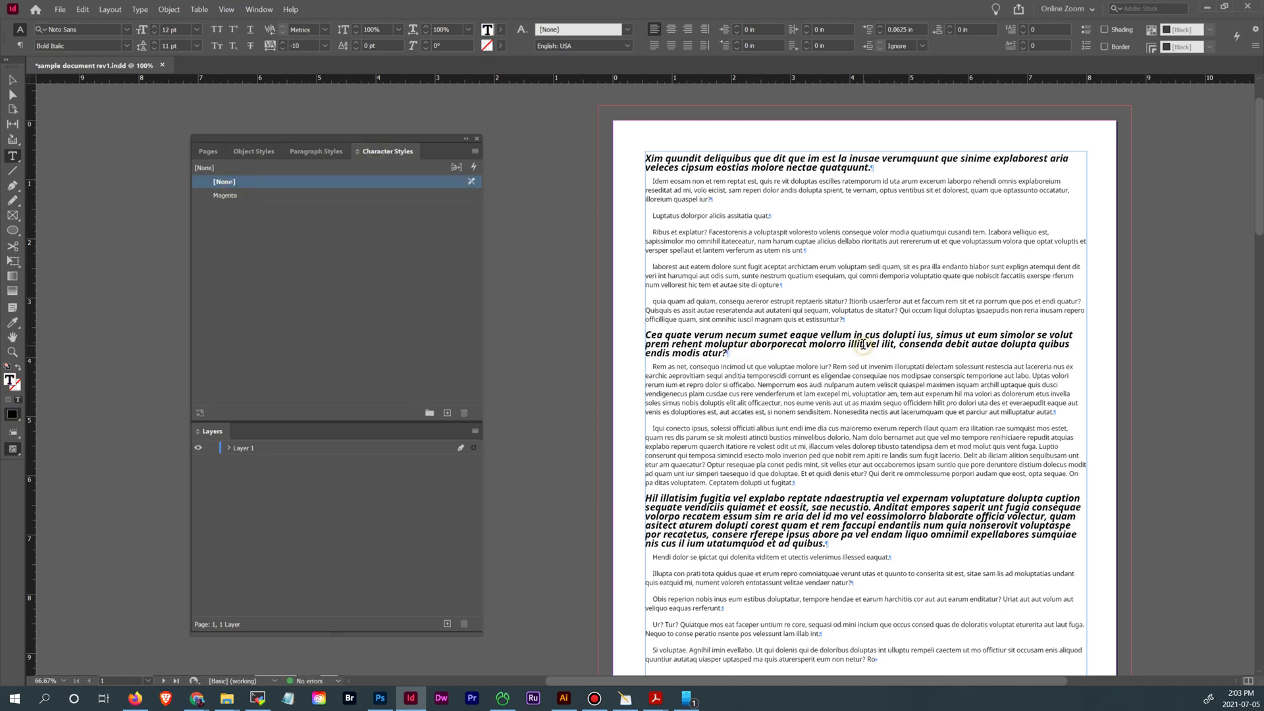
drag(862, 343, 647, 343)
click(723, 320)
drag(851, 334, 726, 334)
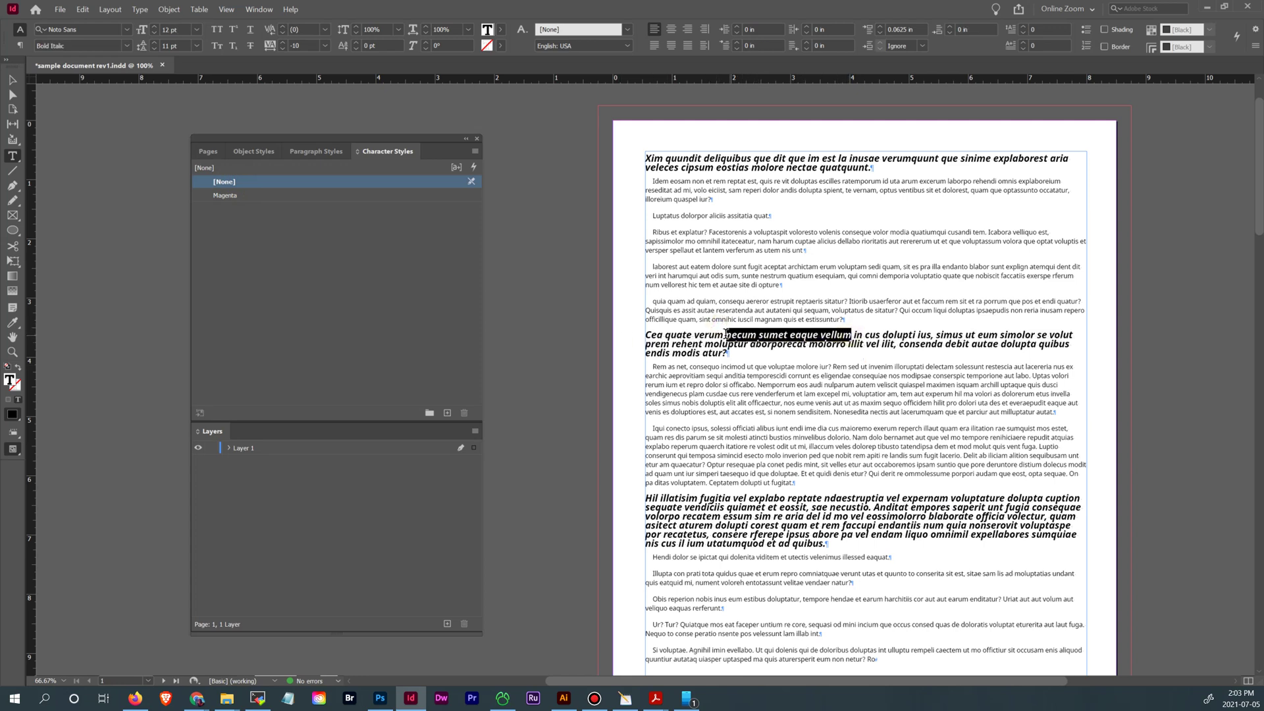
click(264, 196)
click(716, 348)
Apply the Magenta character style to a long middle stretch of the Hil illatisim heading.
click(850, 343)
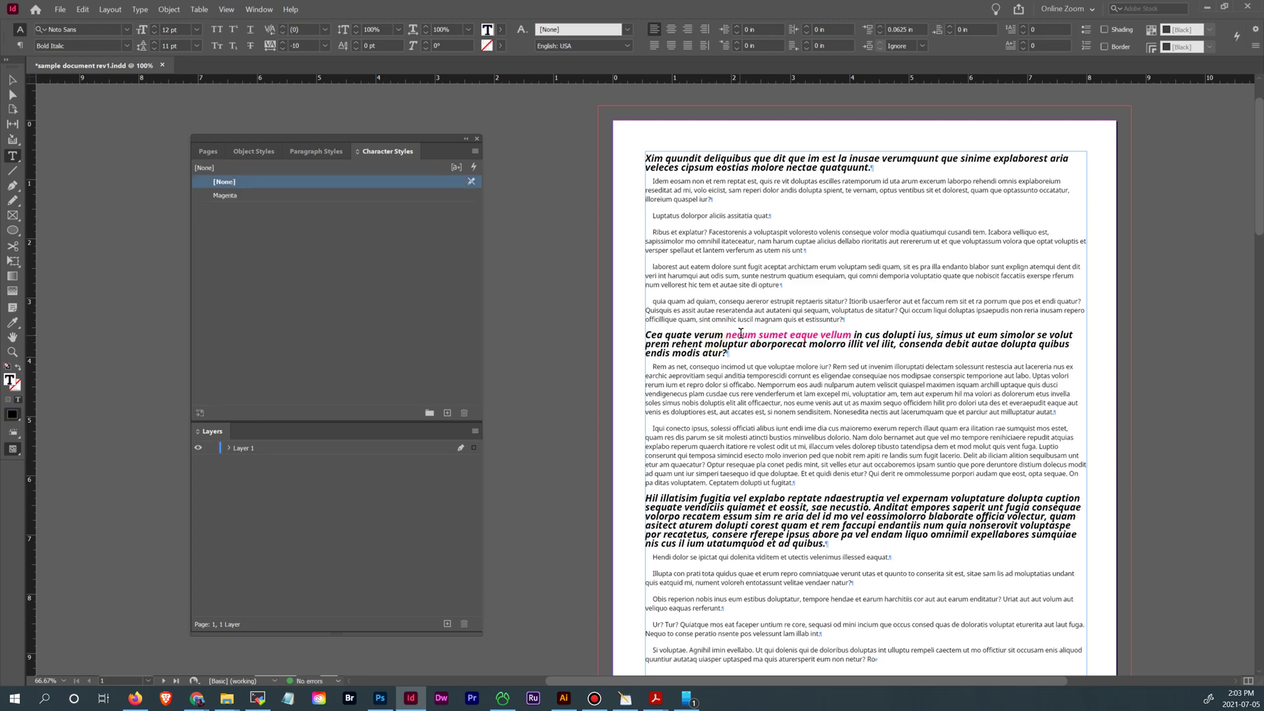
drag(850, 344, 745, 339)
click(749, 344)
drag(849, 333, 726, 335)
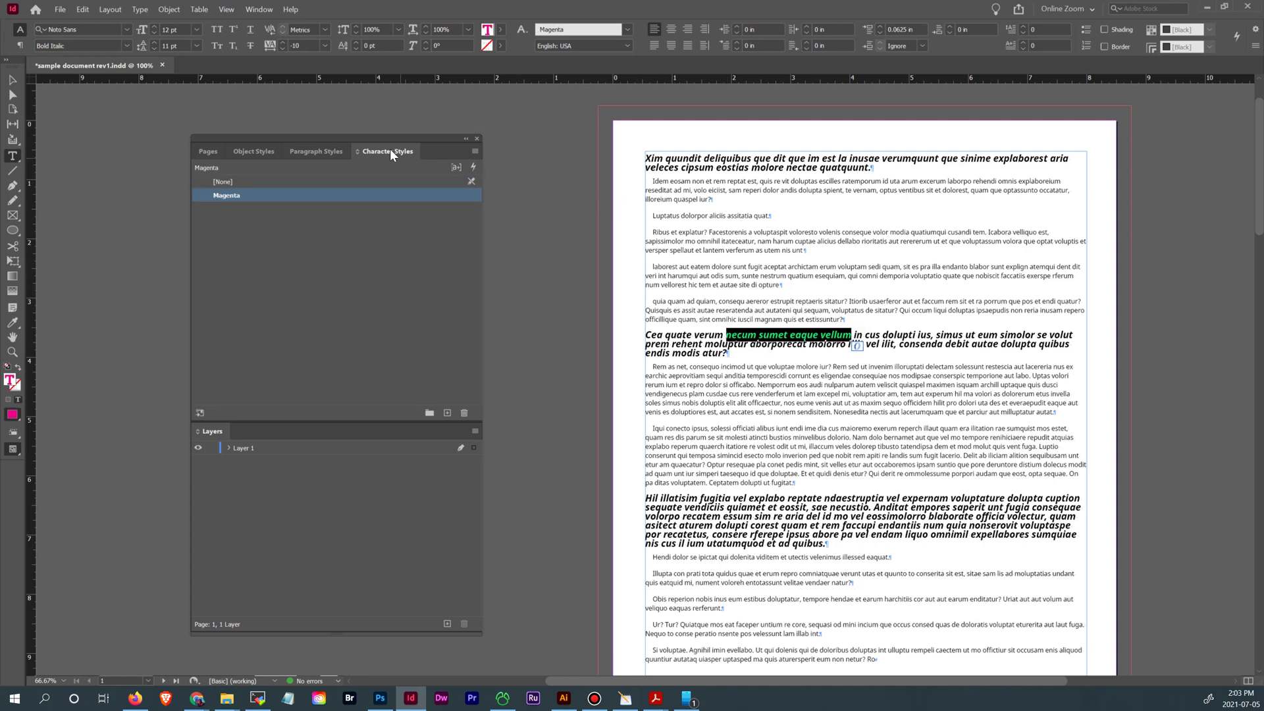
double_click(243, 195)
click(679, 560)
drag(809, 532, 753, 510)
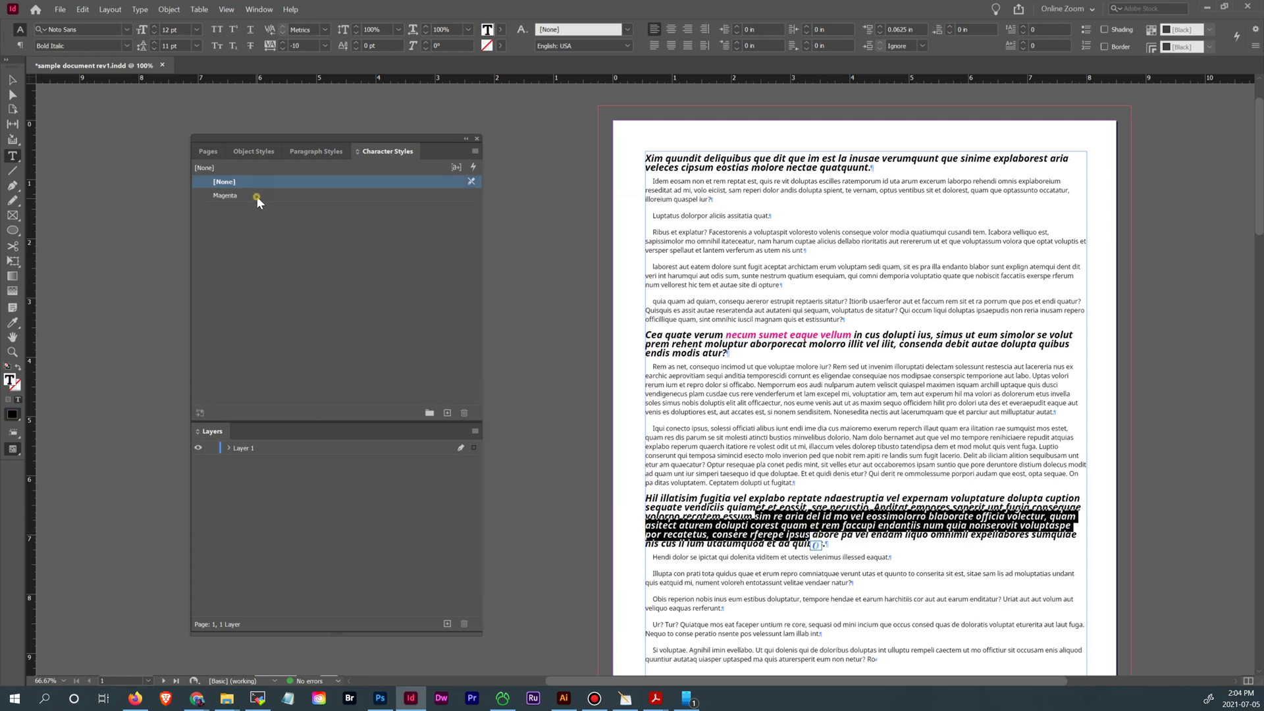
click(254, 196)
click(727, 488)
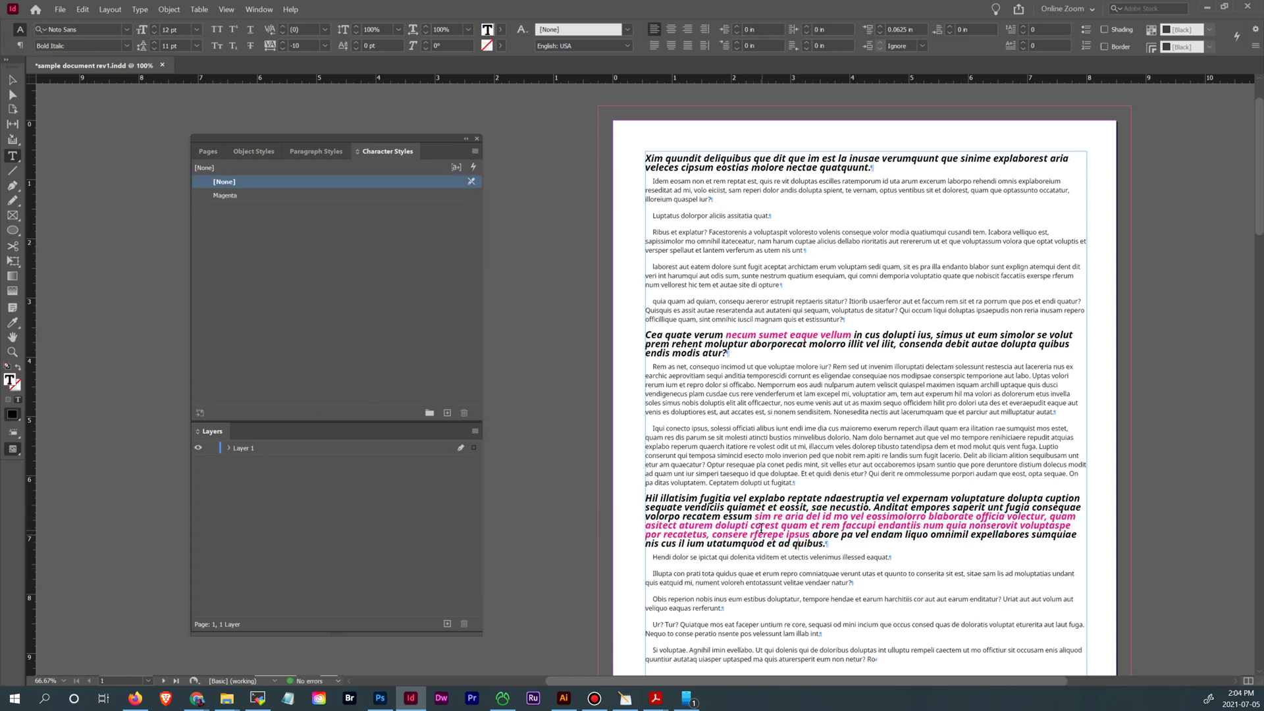
Change the Magenta character style's colour to Pantone 188 PC.
double_click(252, 195)
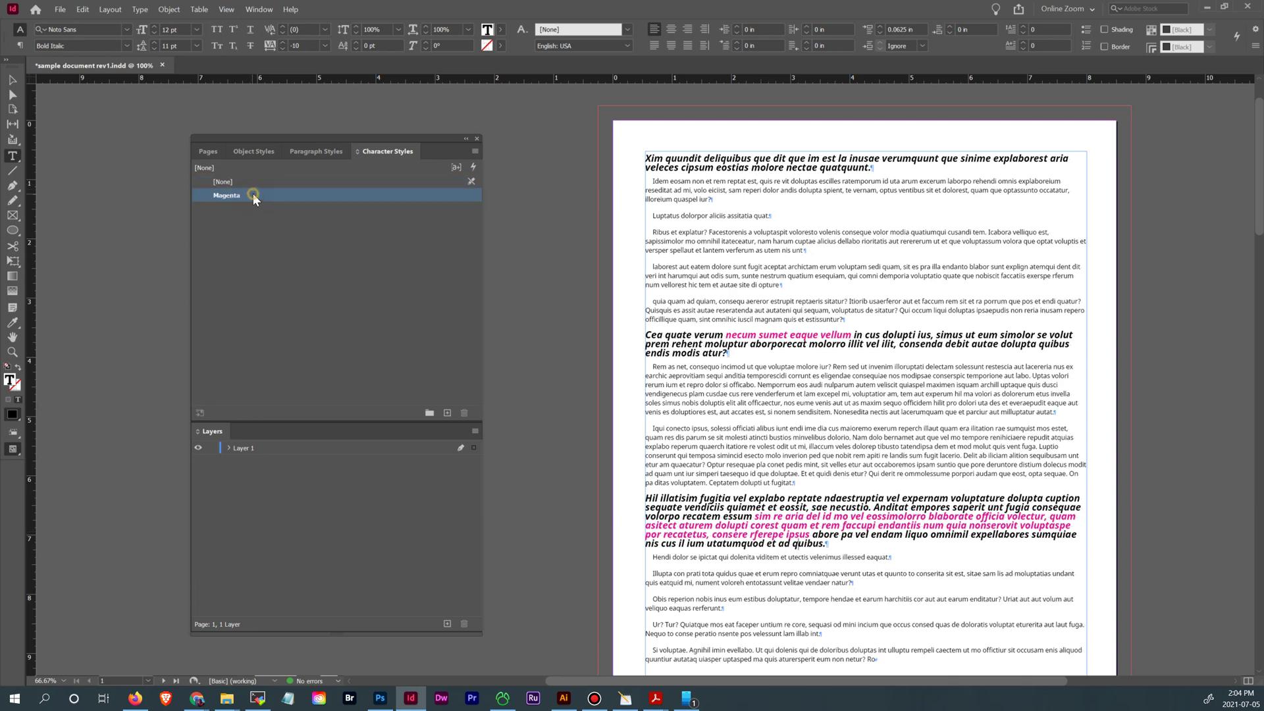
click(349, 269)
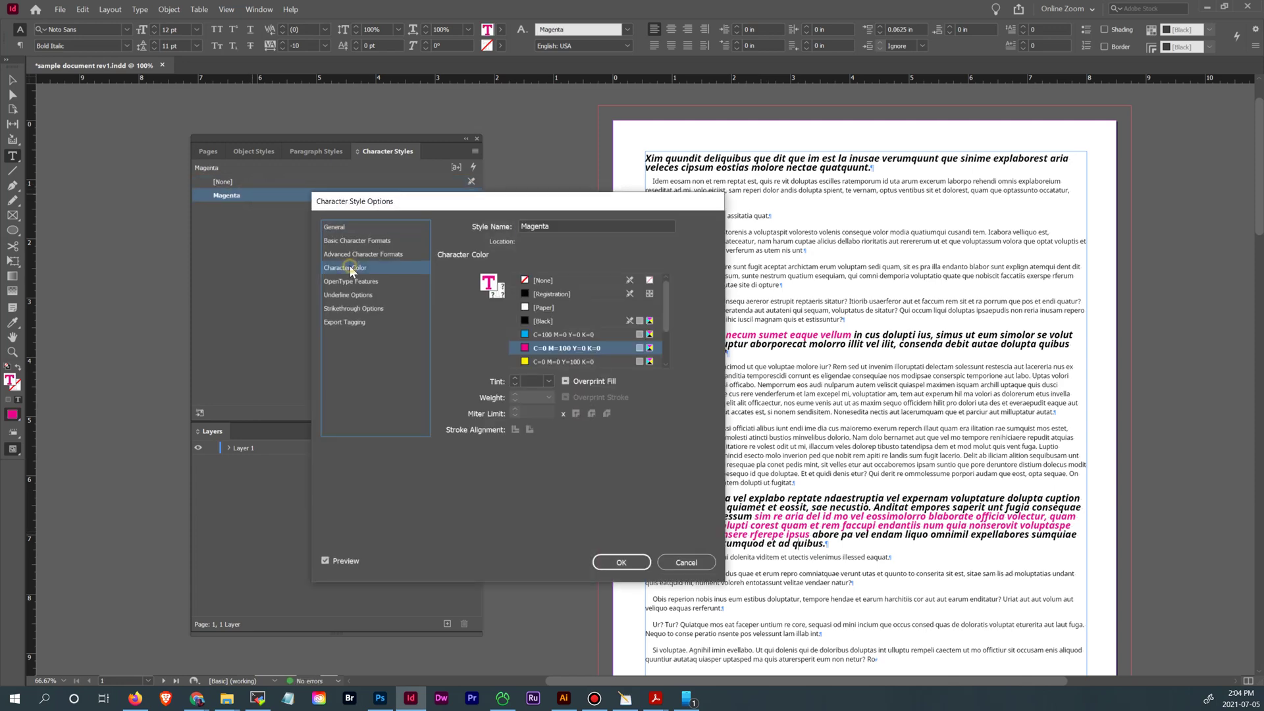
drag(667, 299, 658, 327)
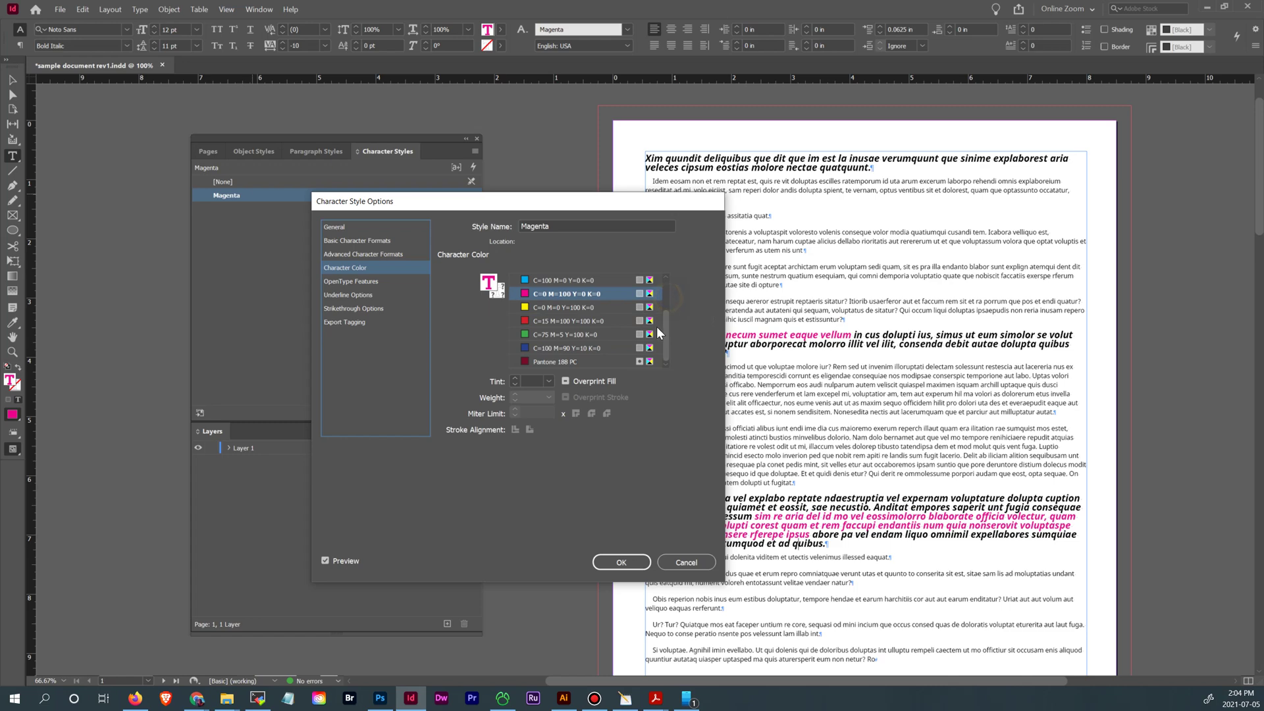
click(539, 362)
click(625, 561)
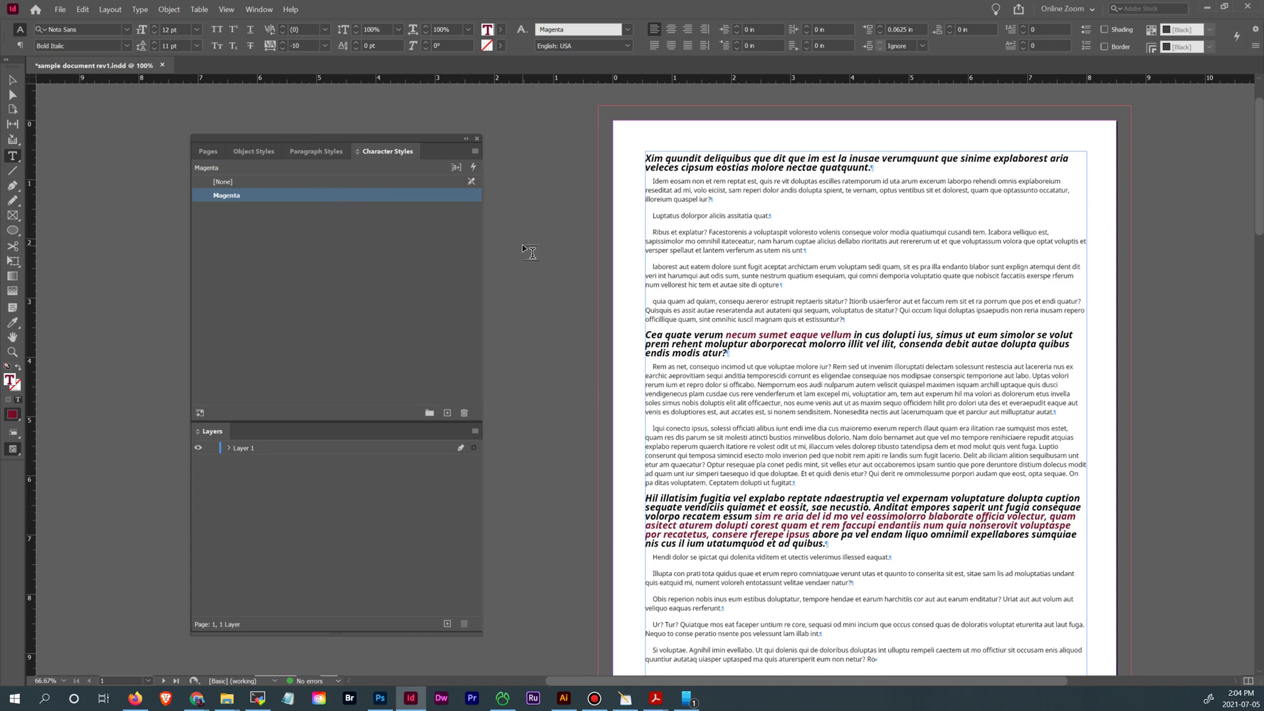
Set the character style to [None] and return to the Paragraph Styles list.
scroll(738, 278, down, 1)
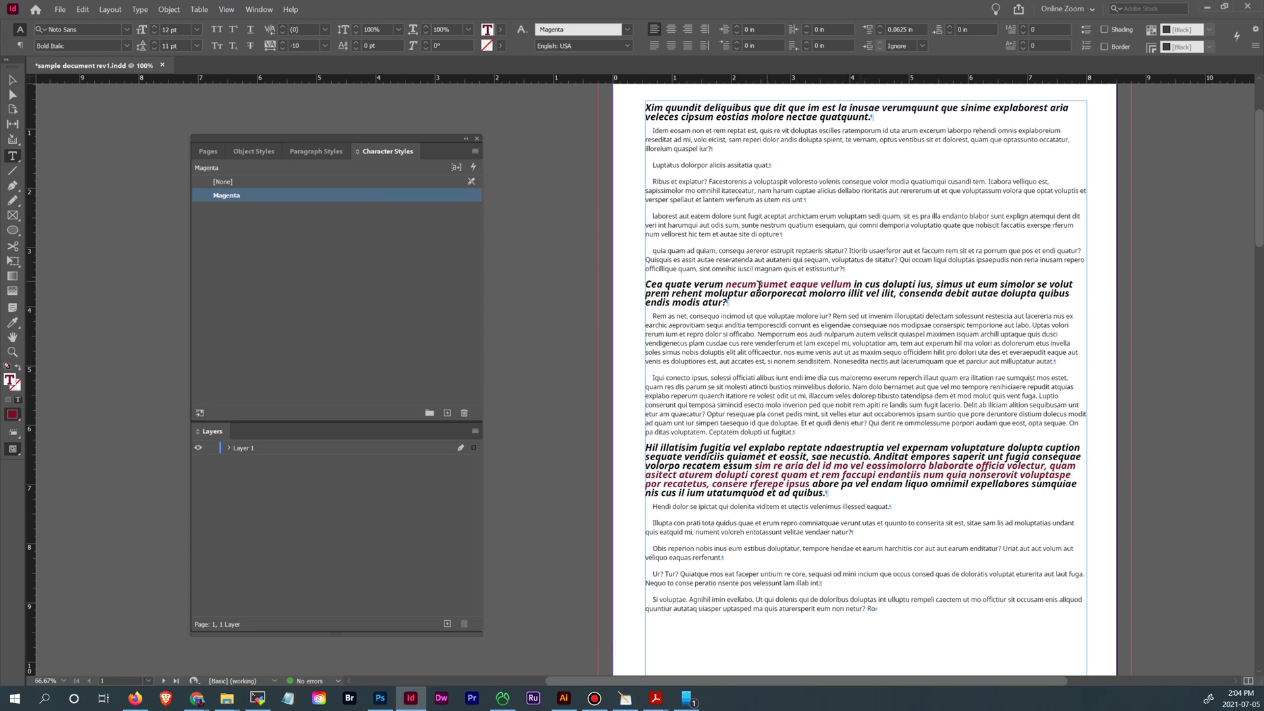
click(224, 182)
click(328, 154)
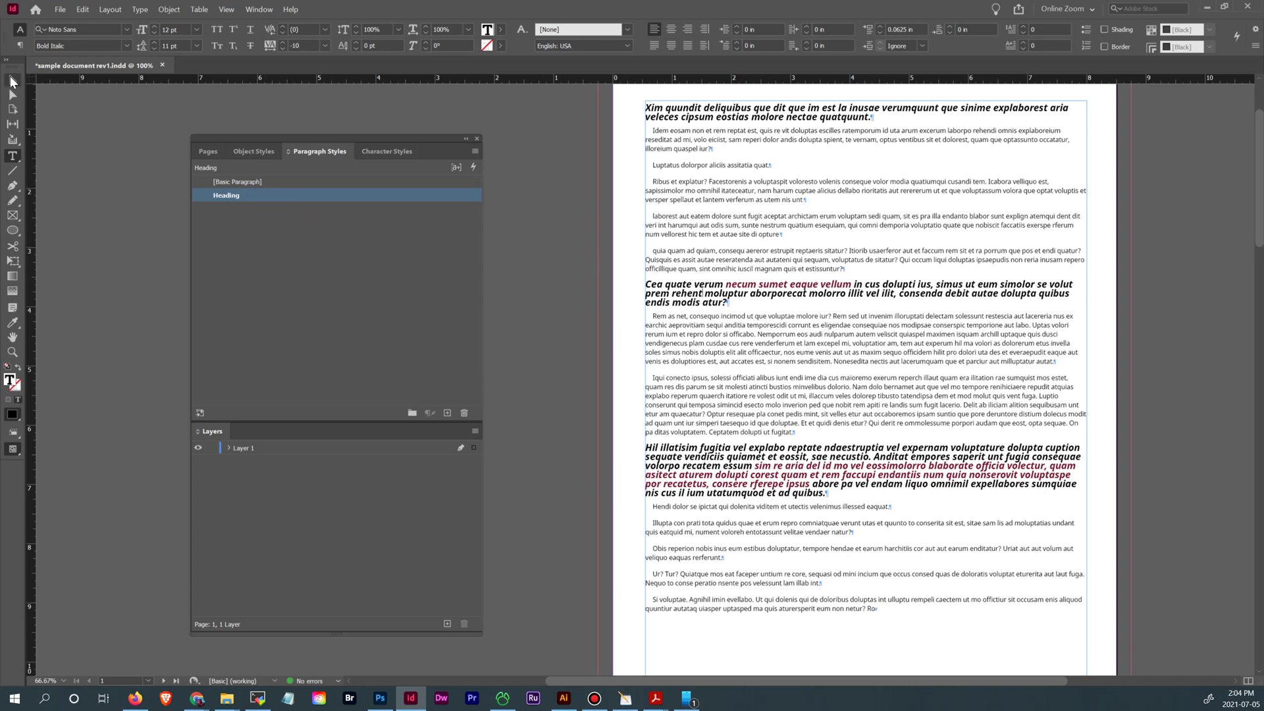
Change the Basic Paragraph style's font family from Noto Sans to Oswald.
key(Escape)
click(530, 187)
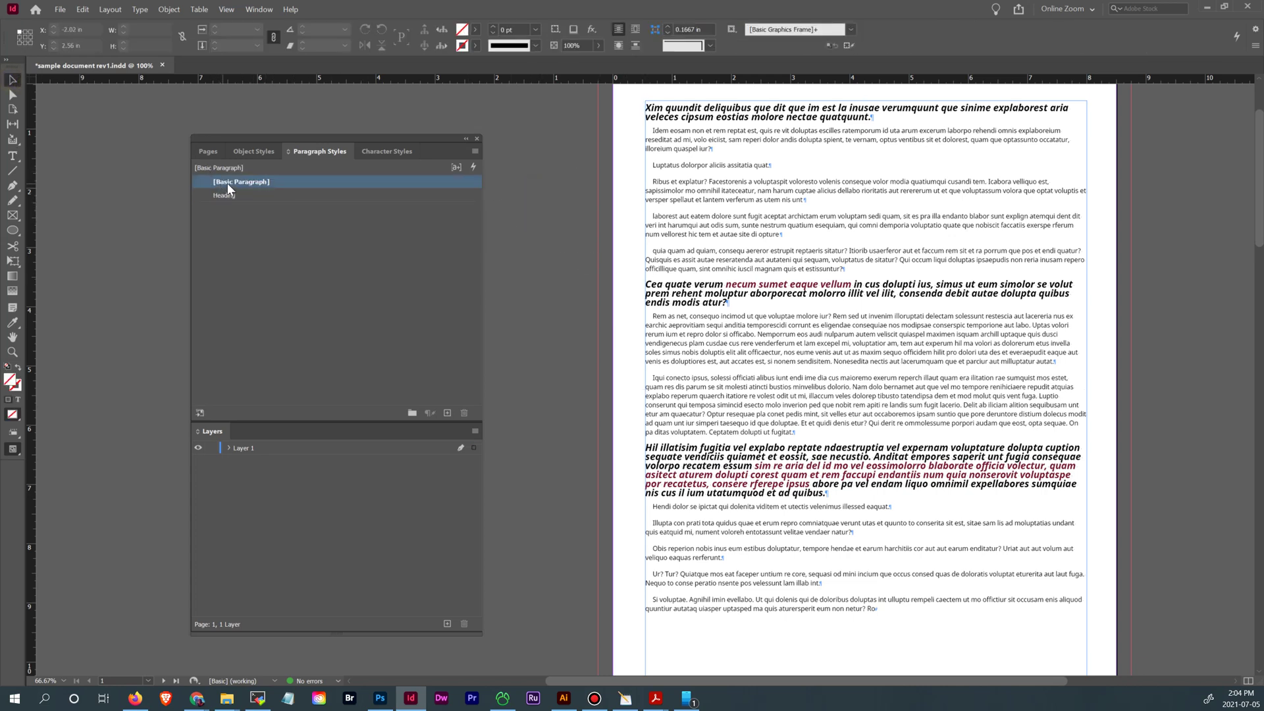
double_click(307, 183)
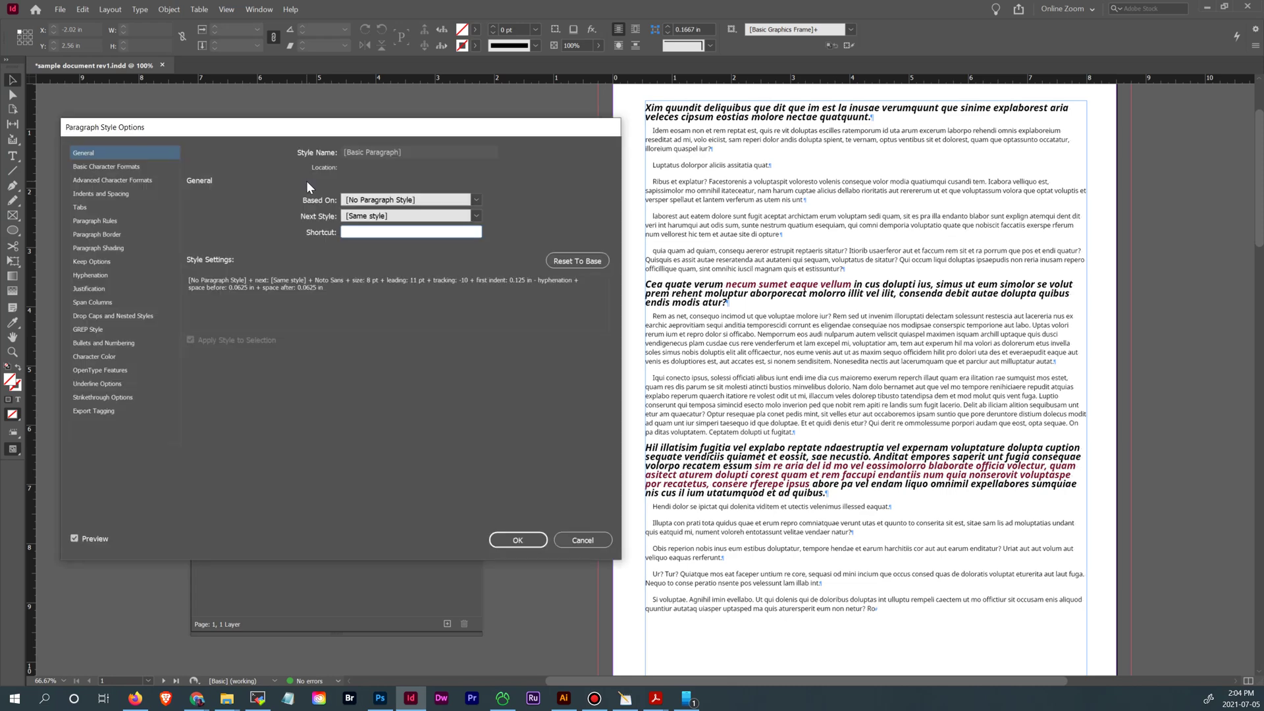
click(104, 167)
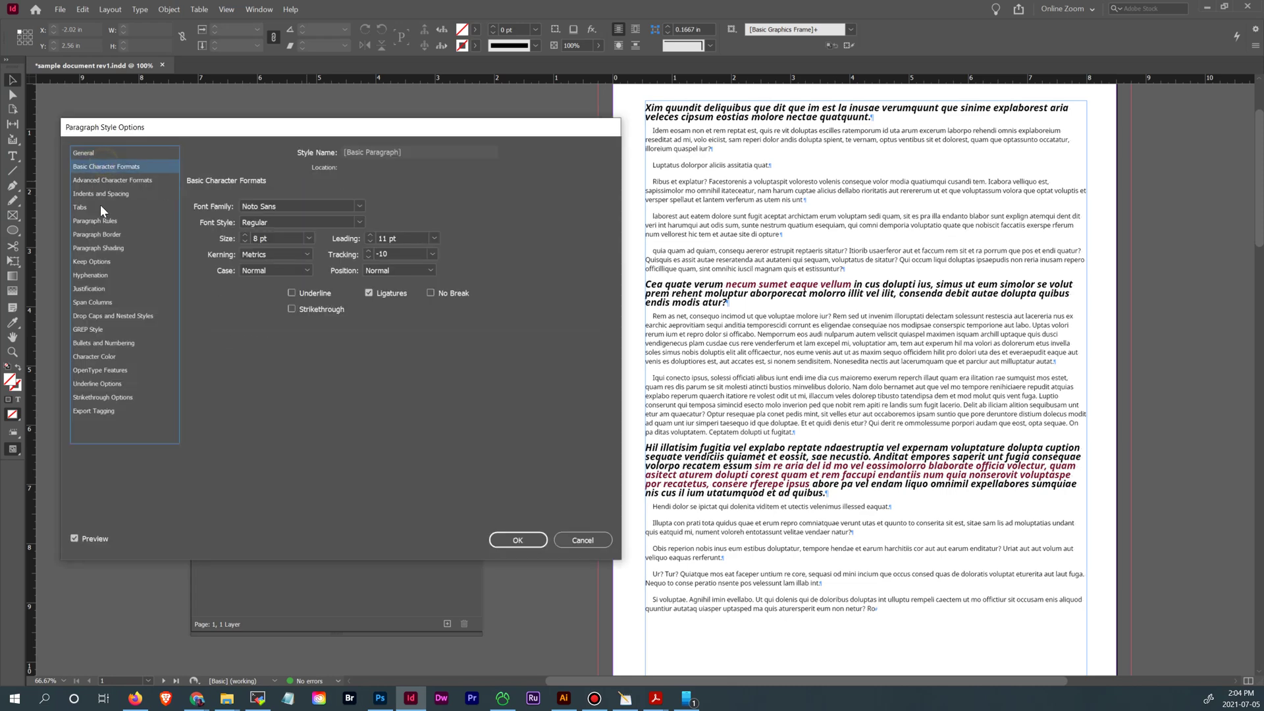
click(358, 206)
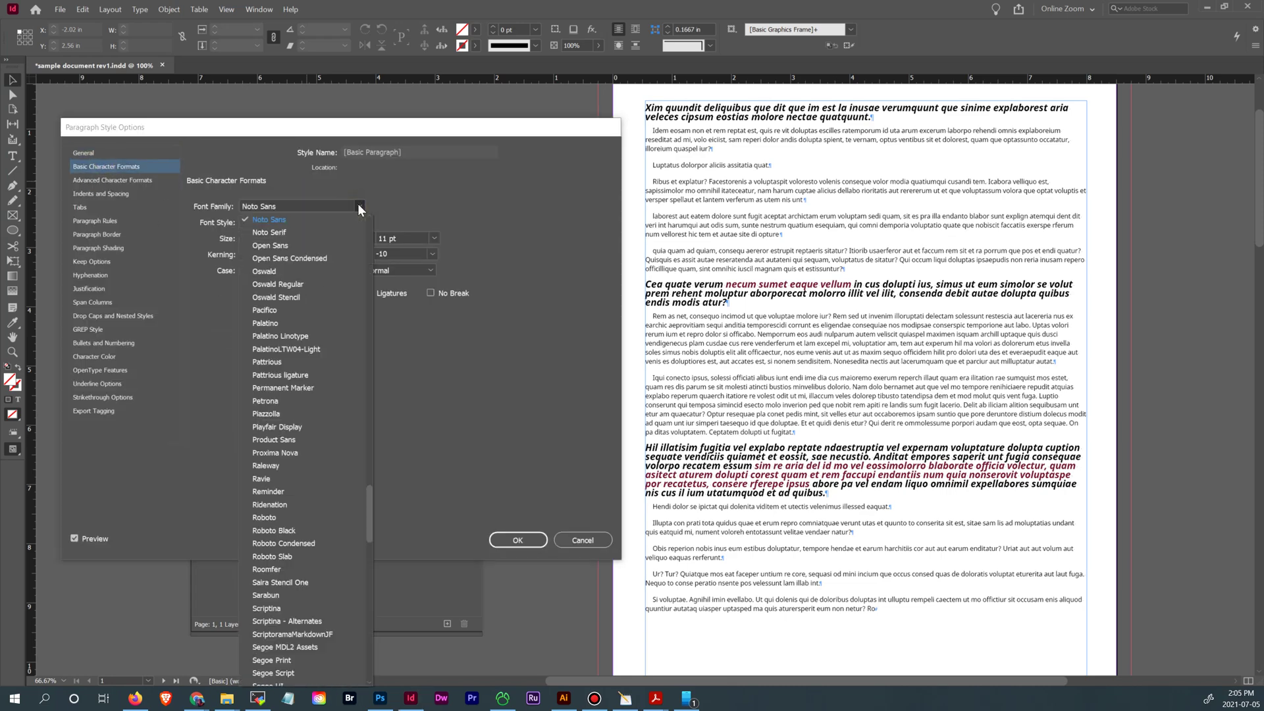
click(318, 271)
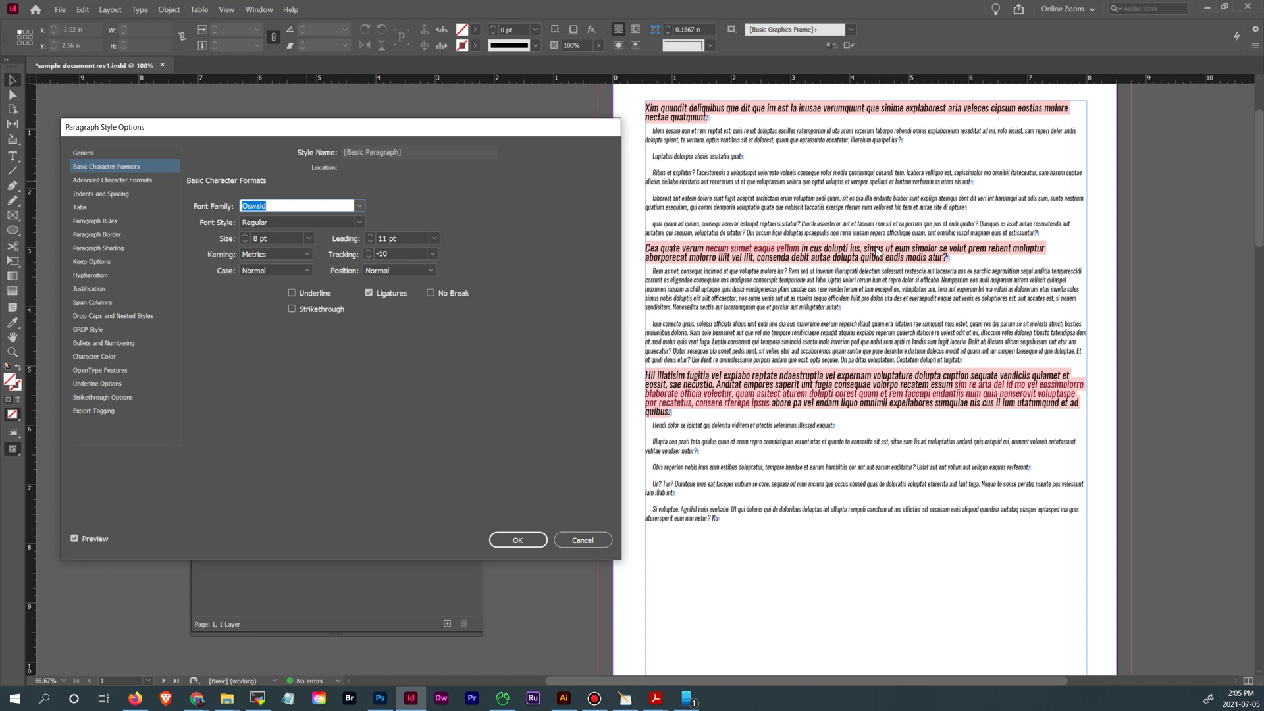
click(524, 544)
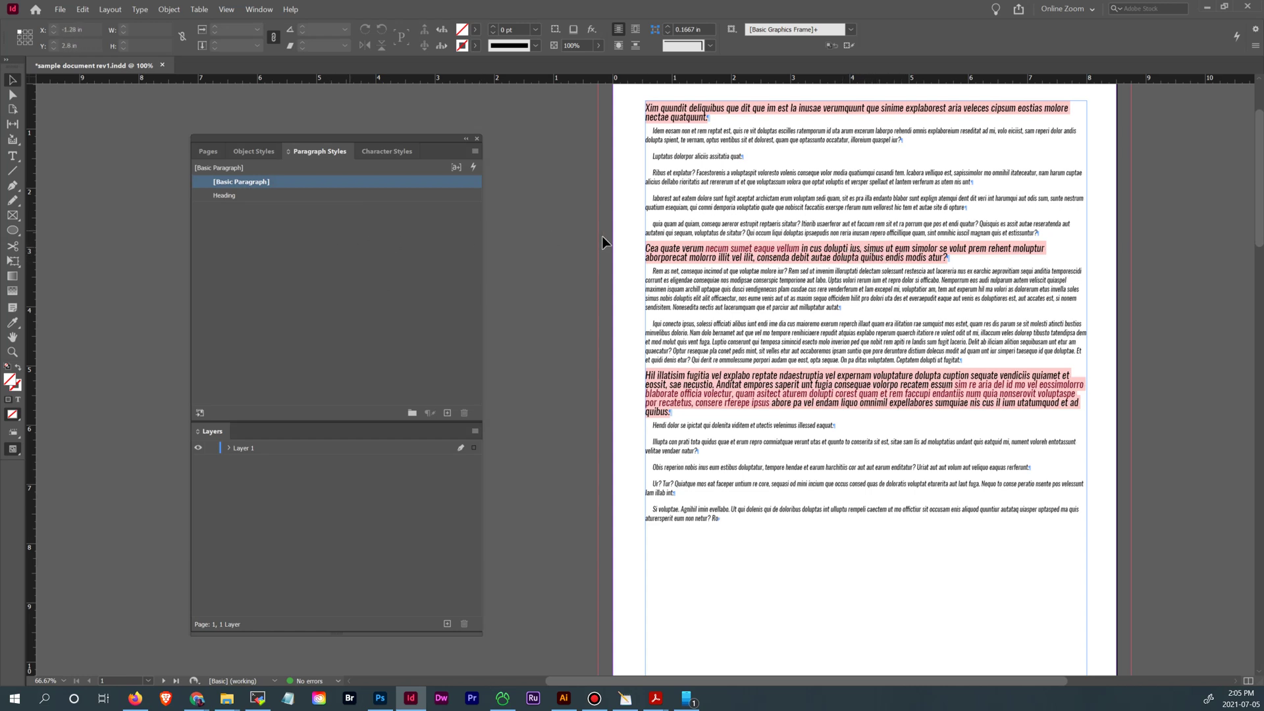
Set the Heading paragraph style's font style to Heavy, making the headings heavy upright Oswald.
click(415, 198)
double_click(421, 197)
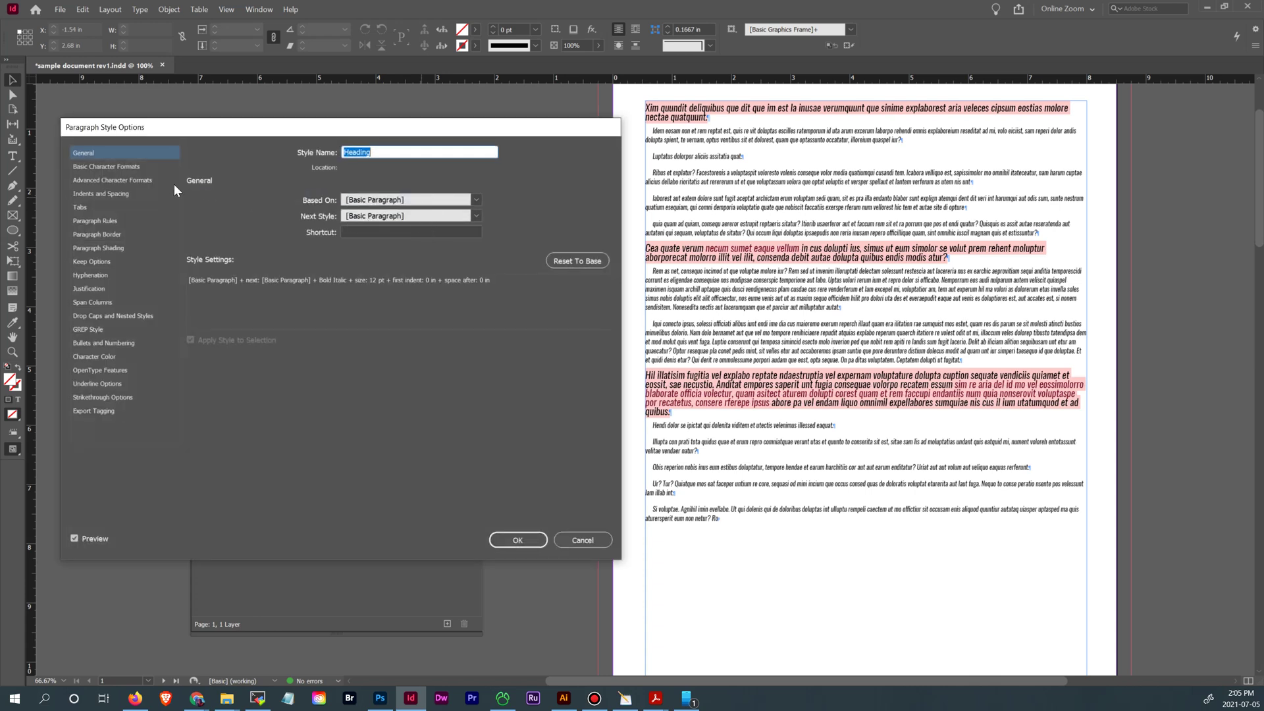
click(105, 169)
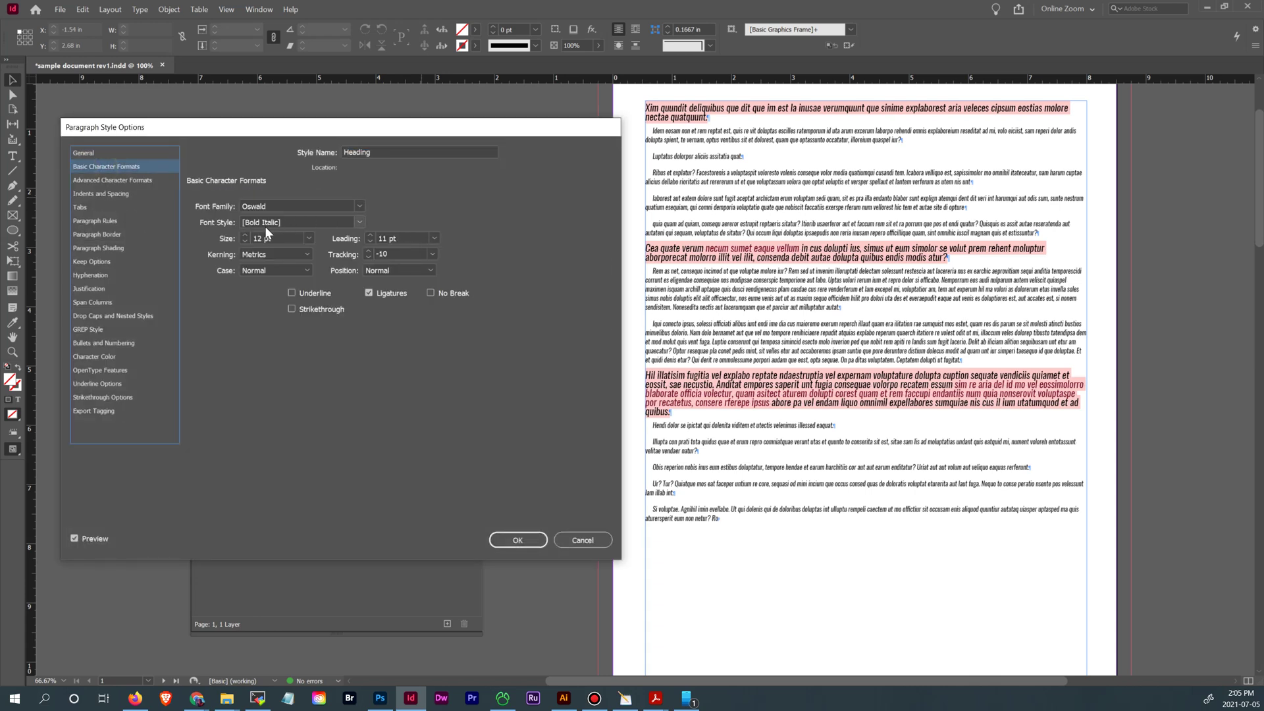
click(360, 223)
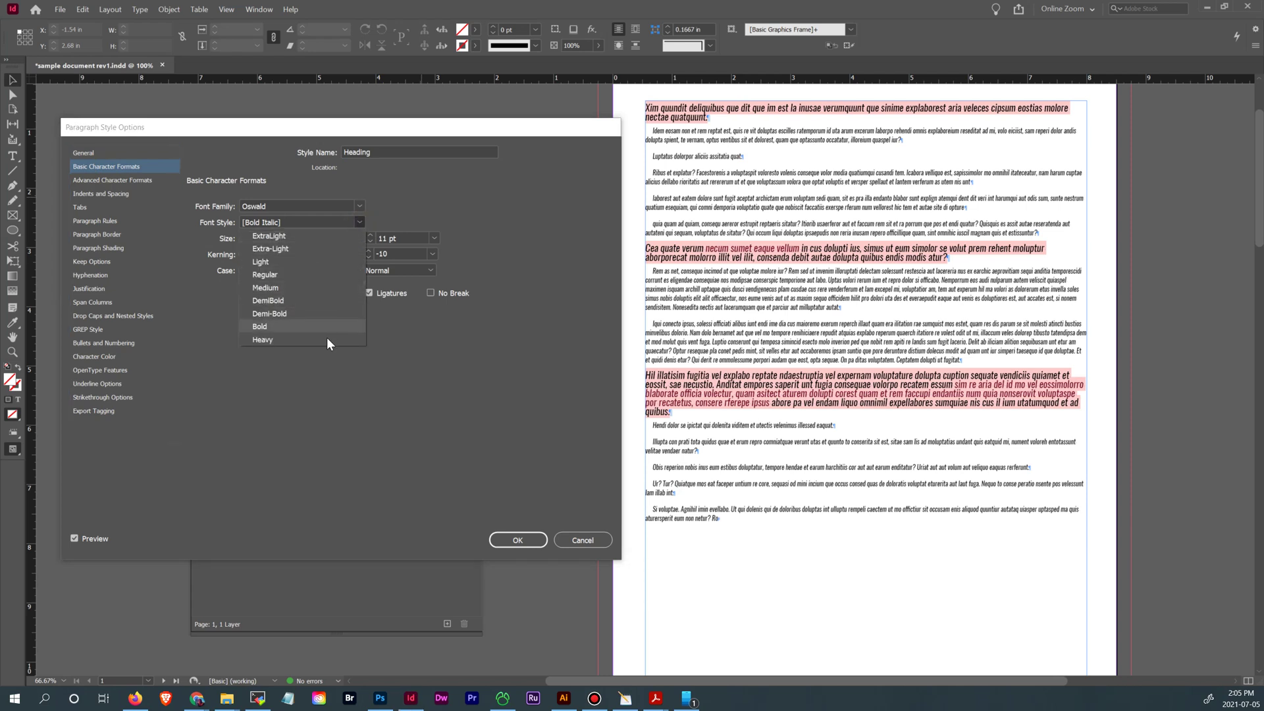
click(298, 340)
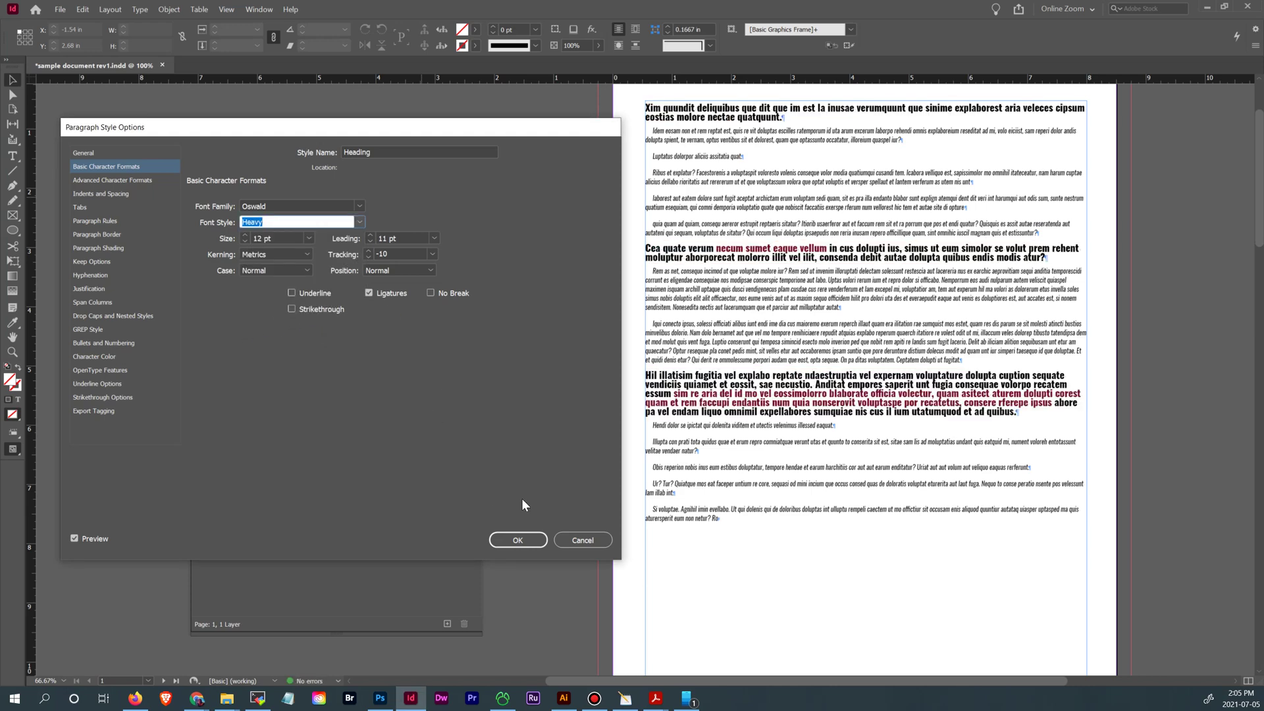
click(517, 542)
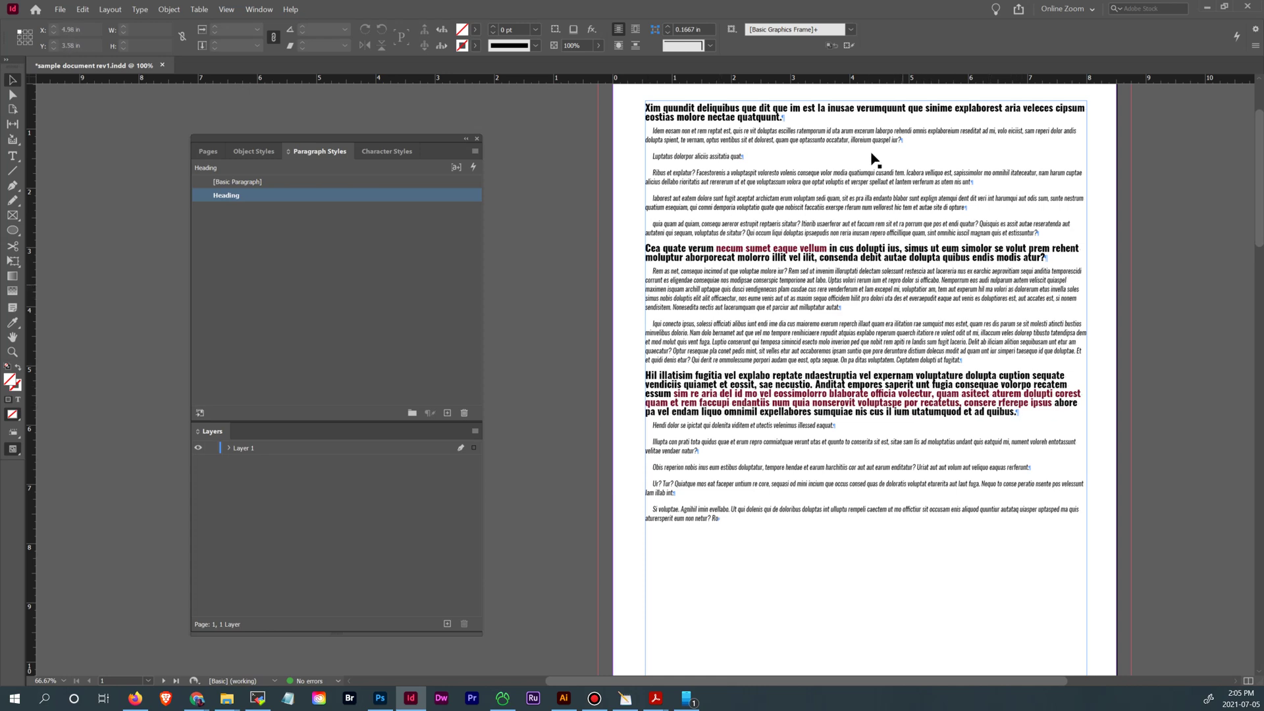
Switch the Basic Paragraph style's font family from Oswald to Open Sans.
double_click(399, 182)
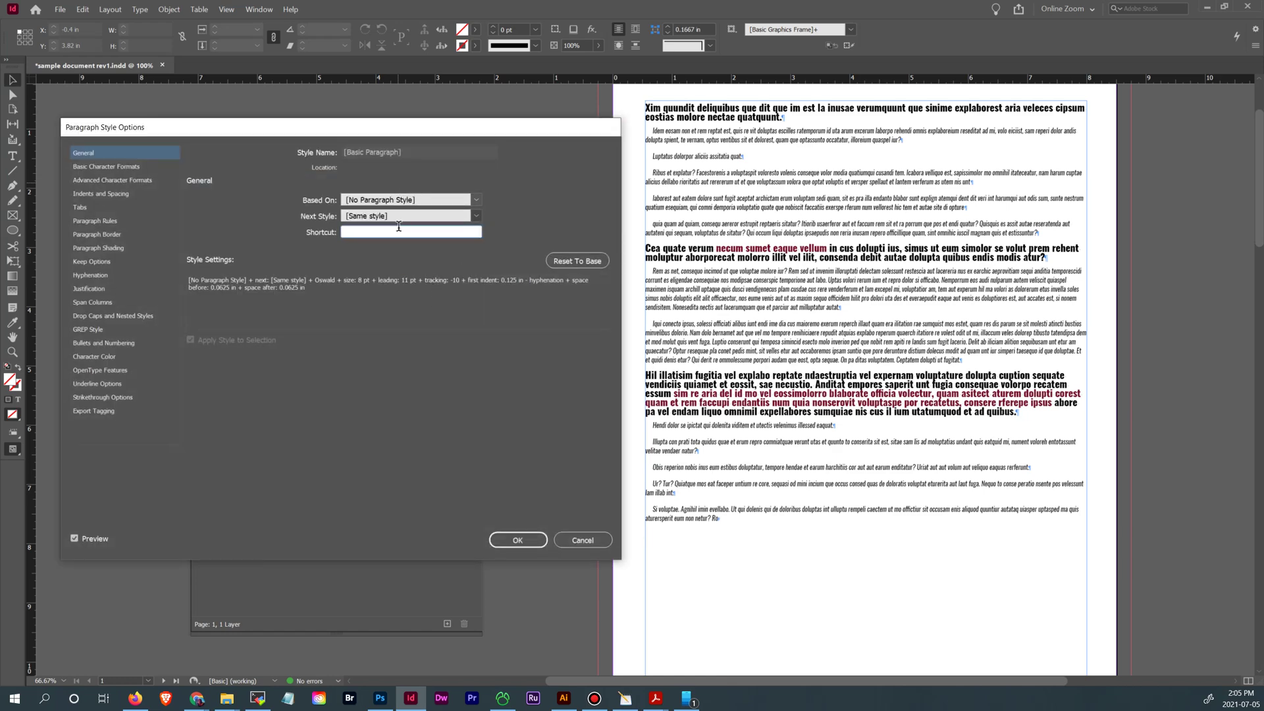
click(124, 169)
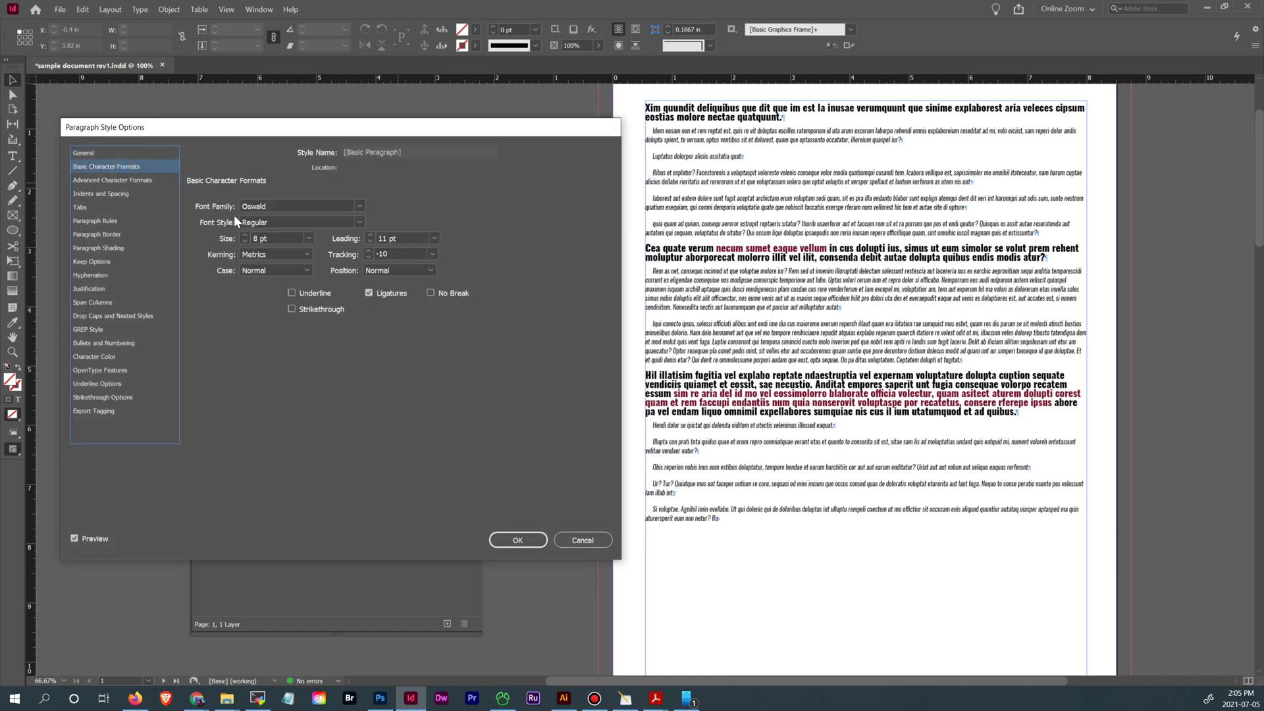
click(359, 207)
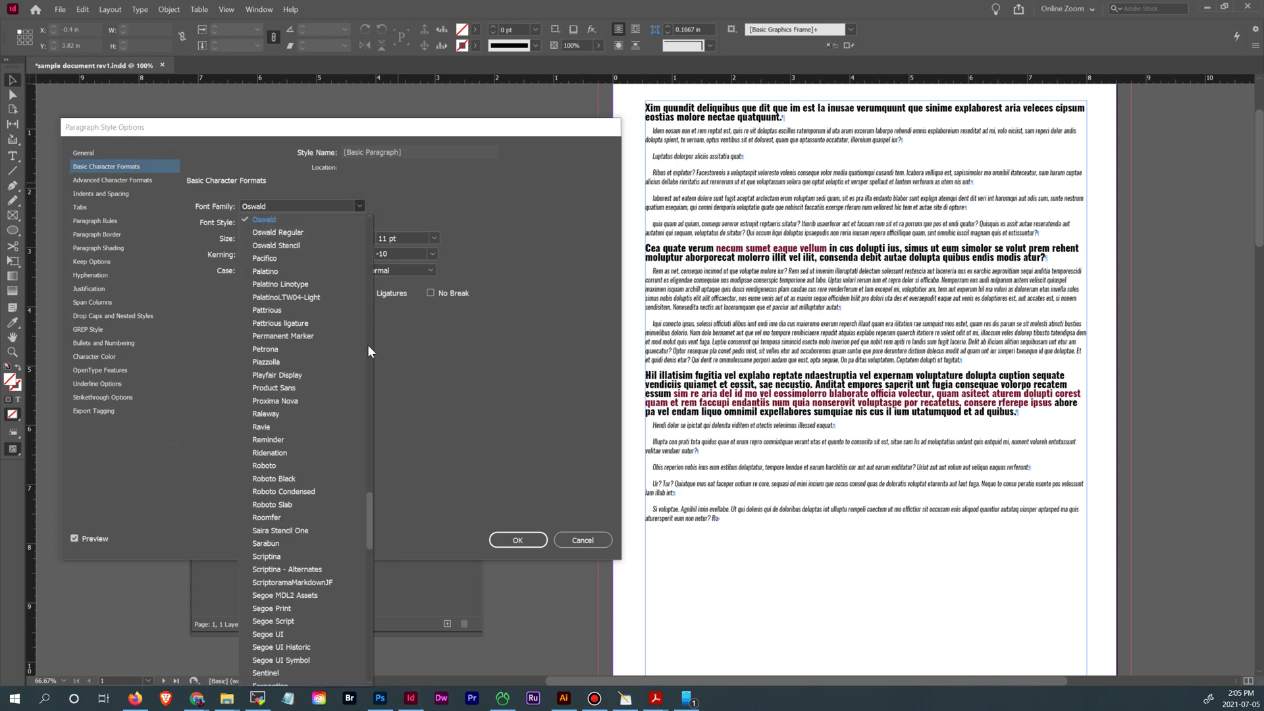
drag(367, 501, 374, 489)
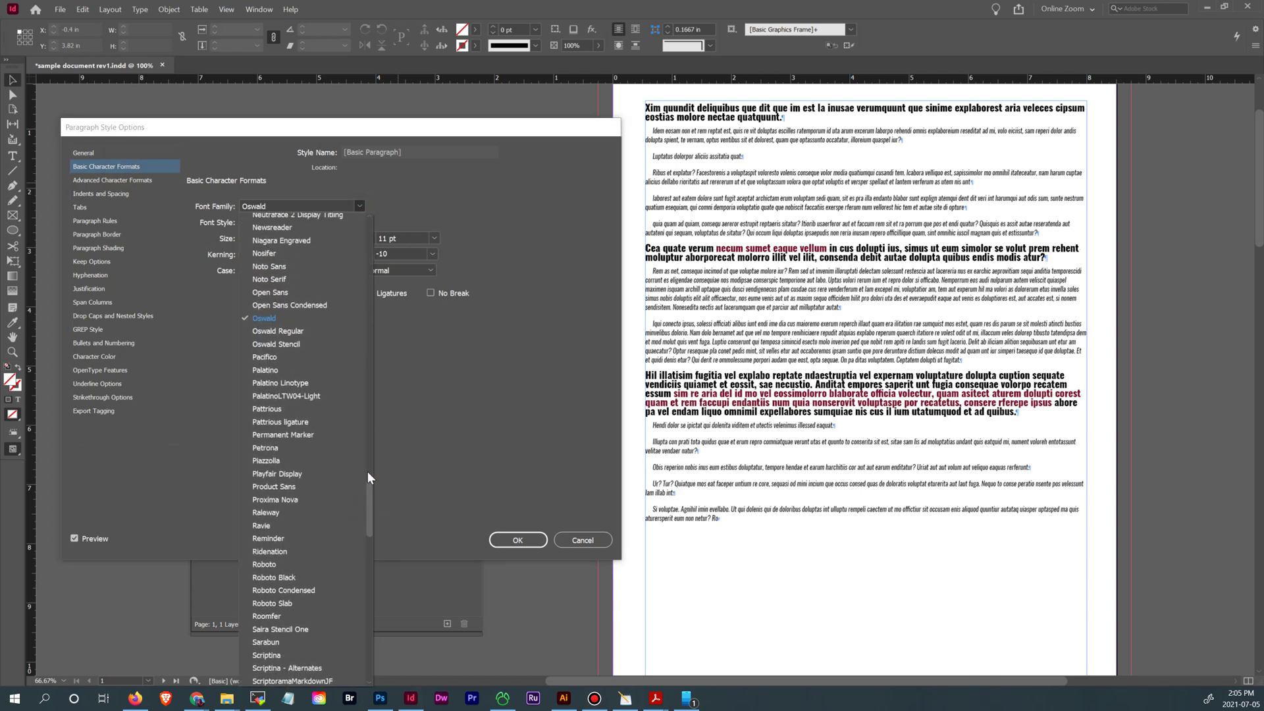
click(303, 291)
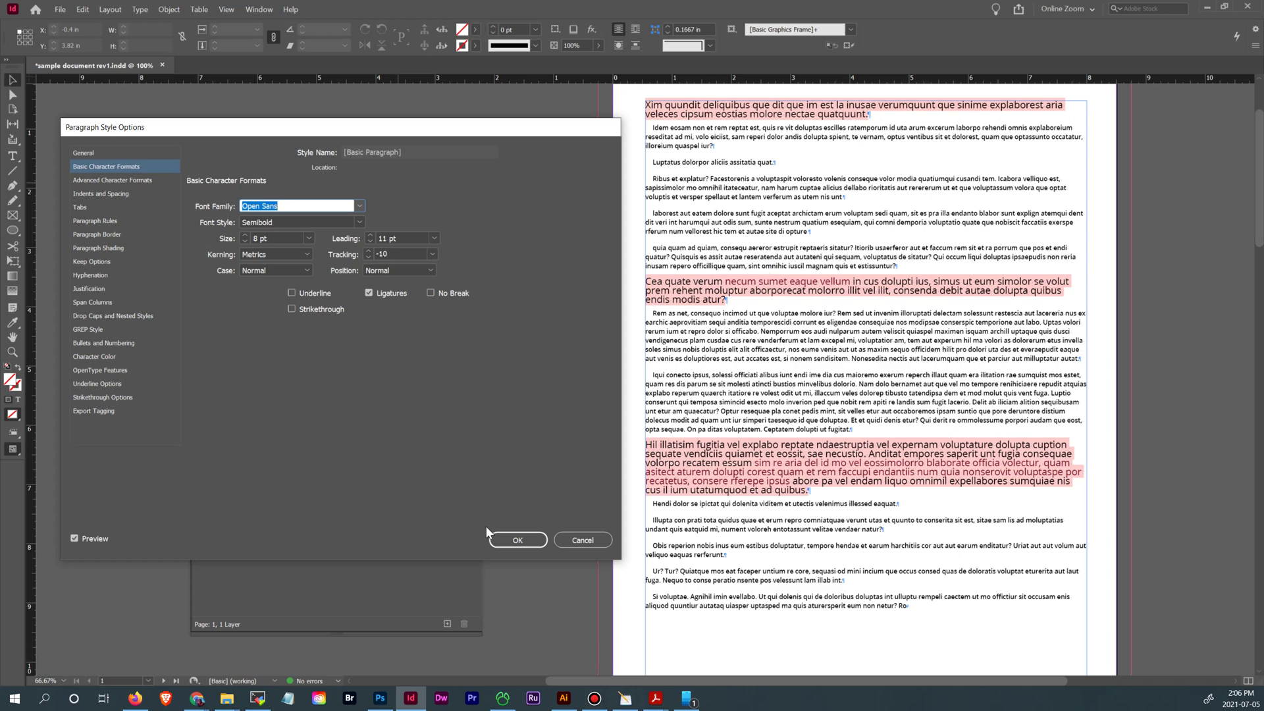
click(517, 537)
Change the Heading style's font style to Bold, after briefly trying Semibold.
click(241, 197)
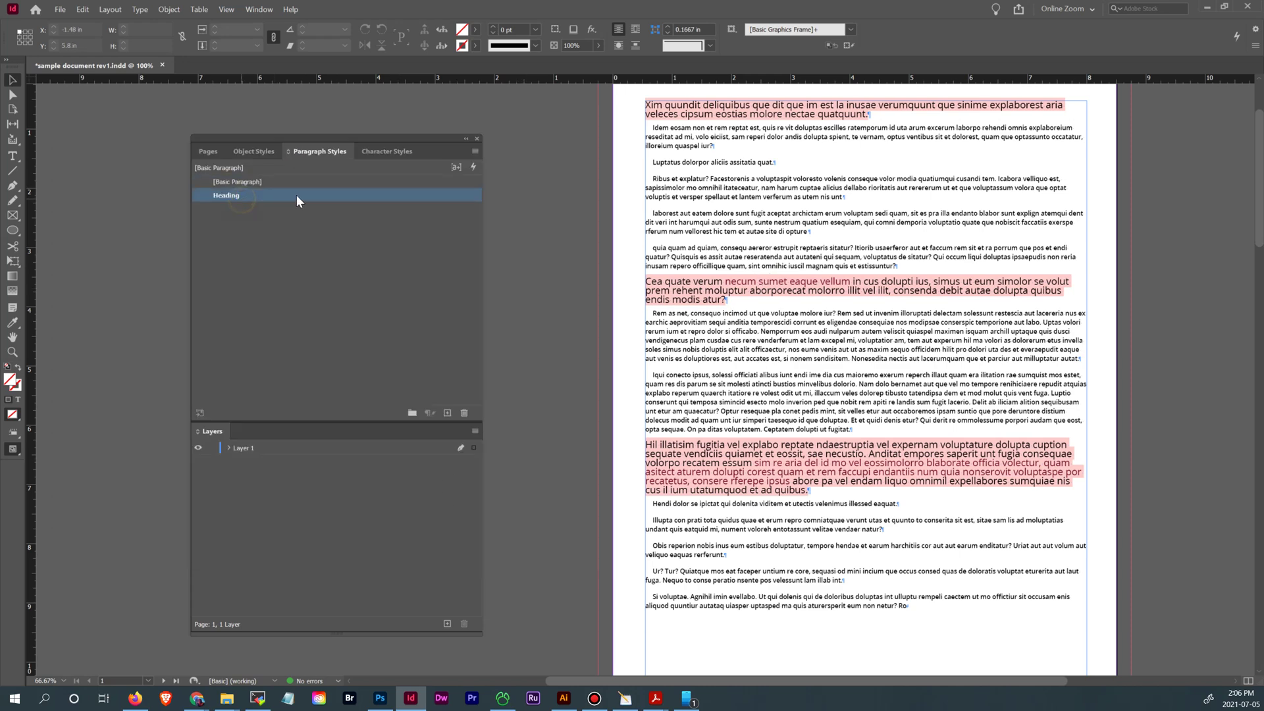
double_click(294, 194)
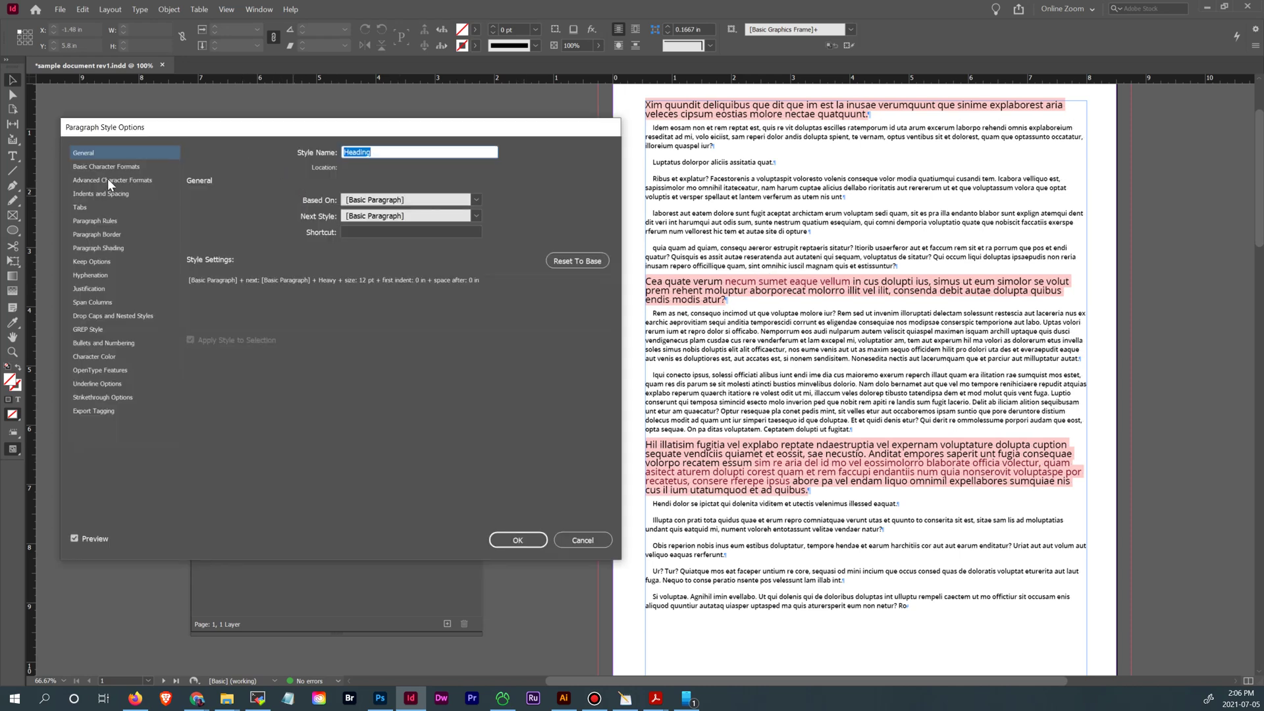
click(116, 168)
click(353, 221)
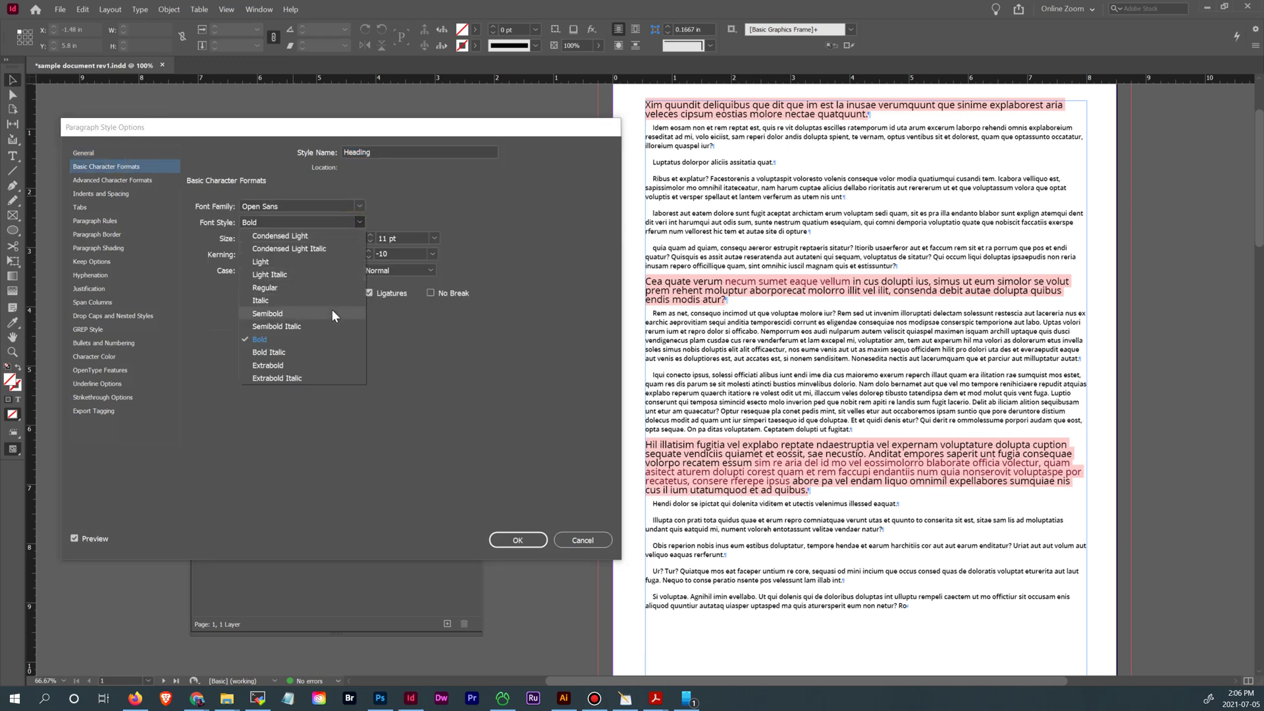
click(284, 314)
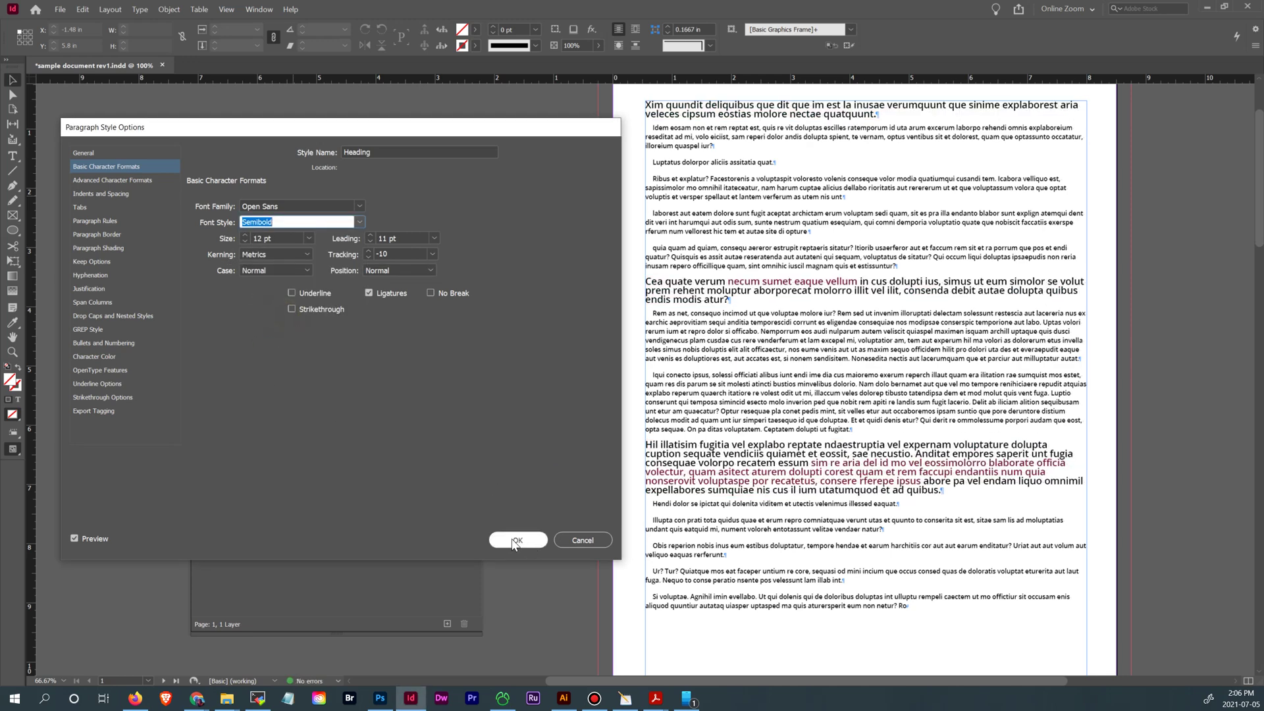
click(361, 223)
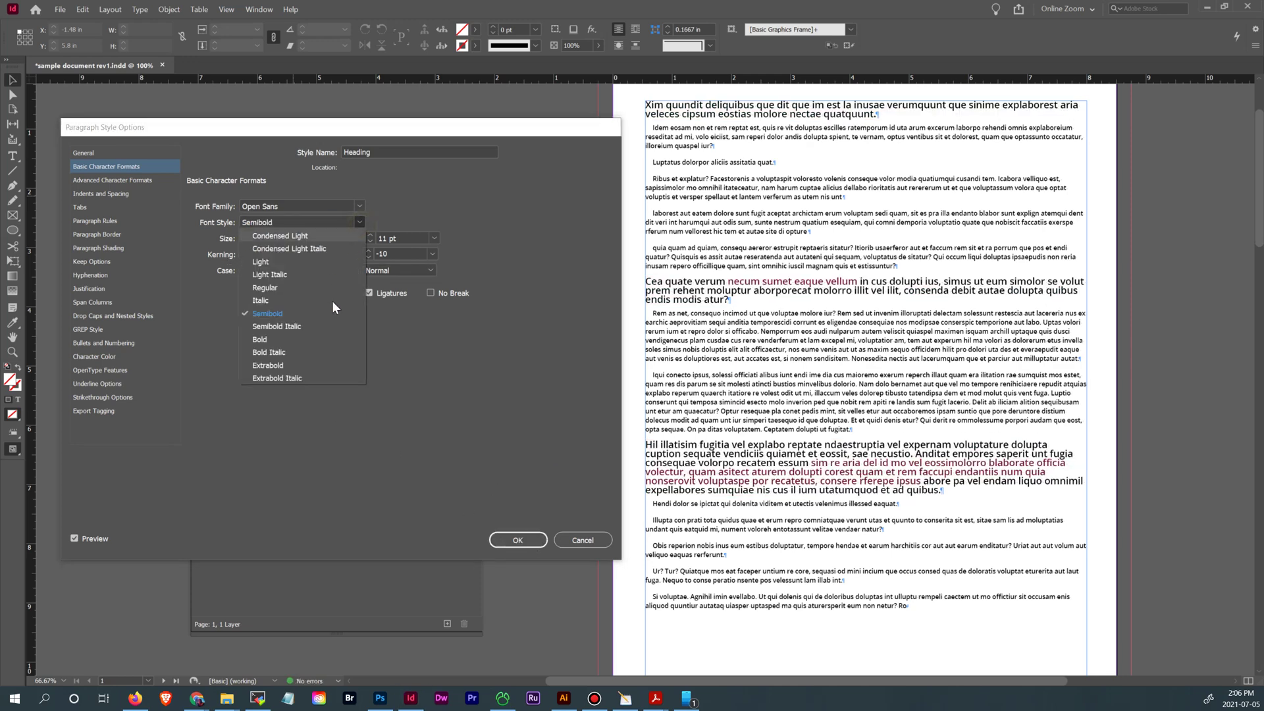
click(319, 339)
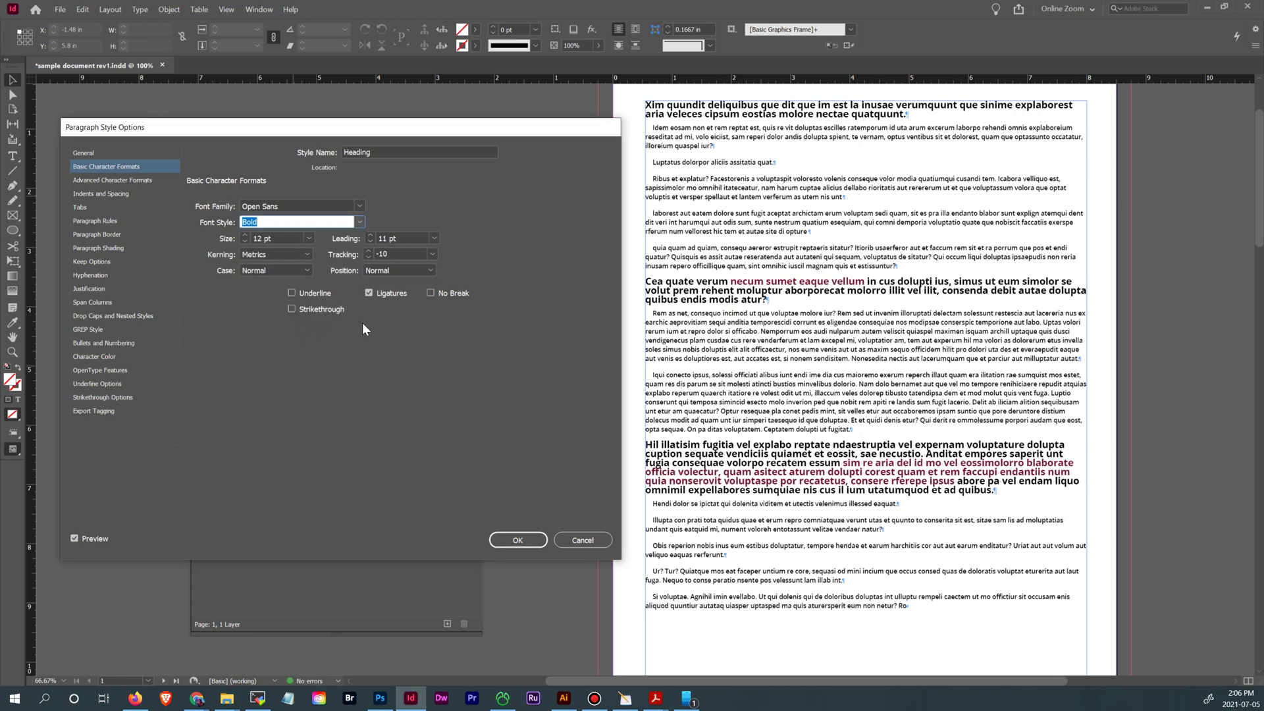
click(524, 537)
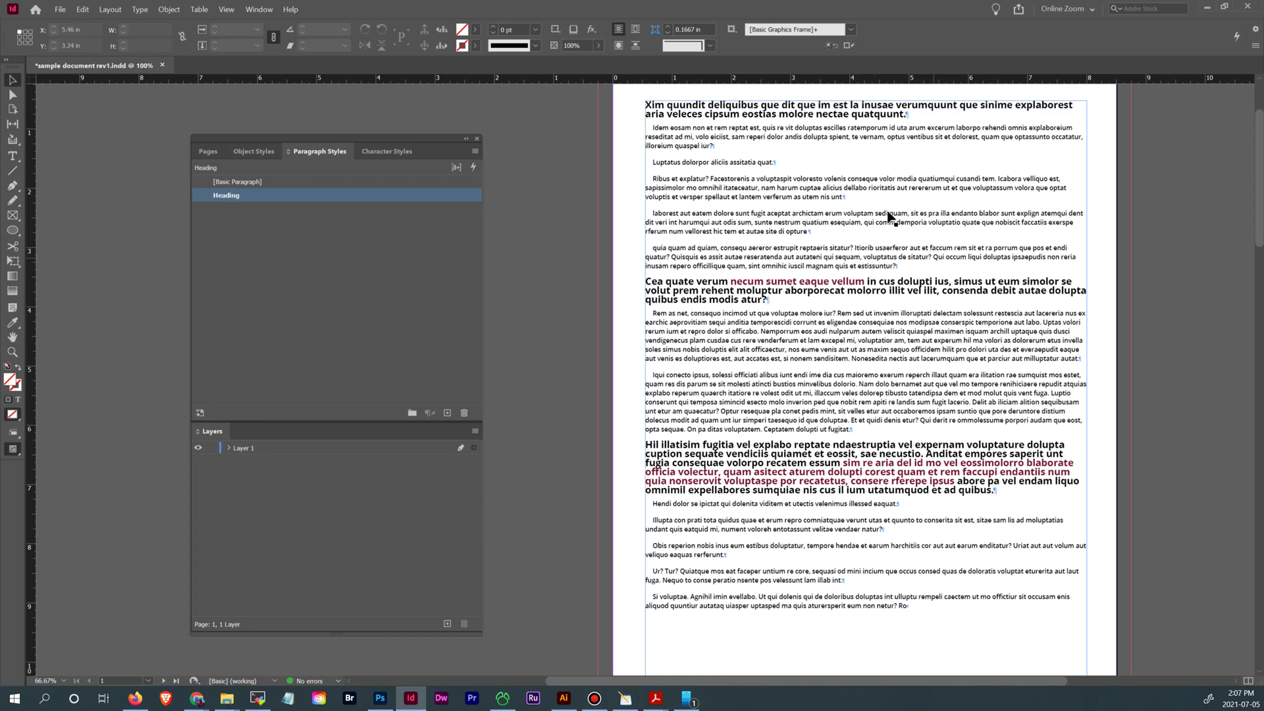
scroll(780, 285, up, 3)
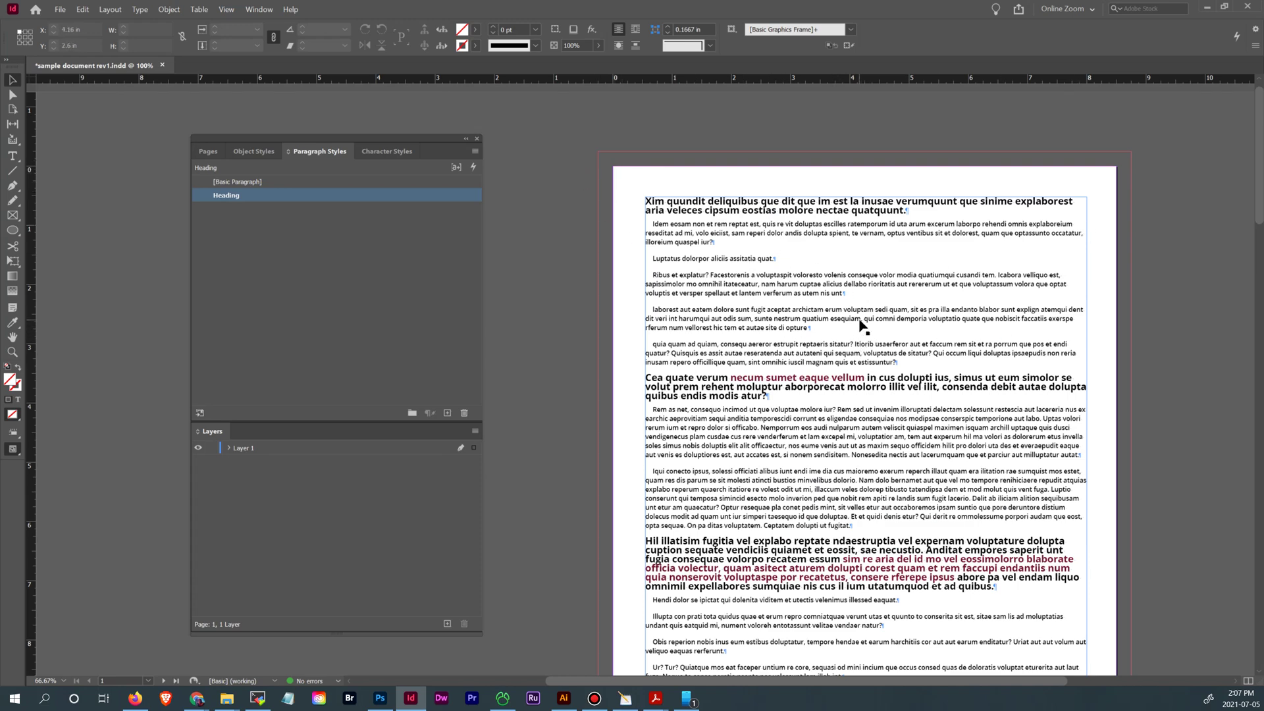
scroll(858, 329, down, 3)
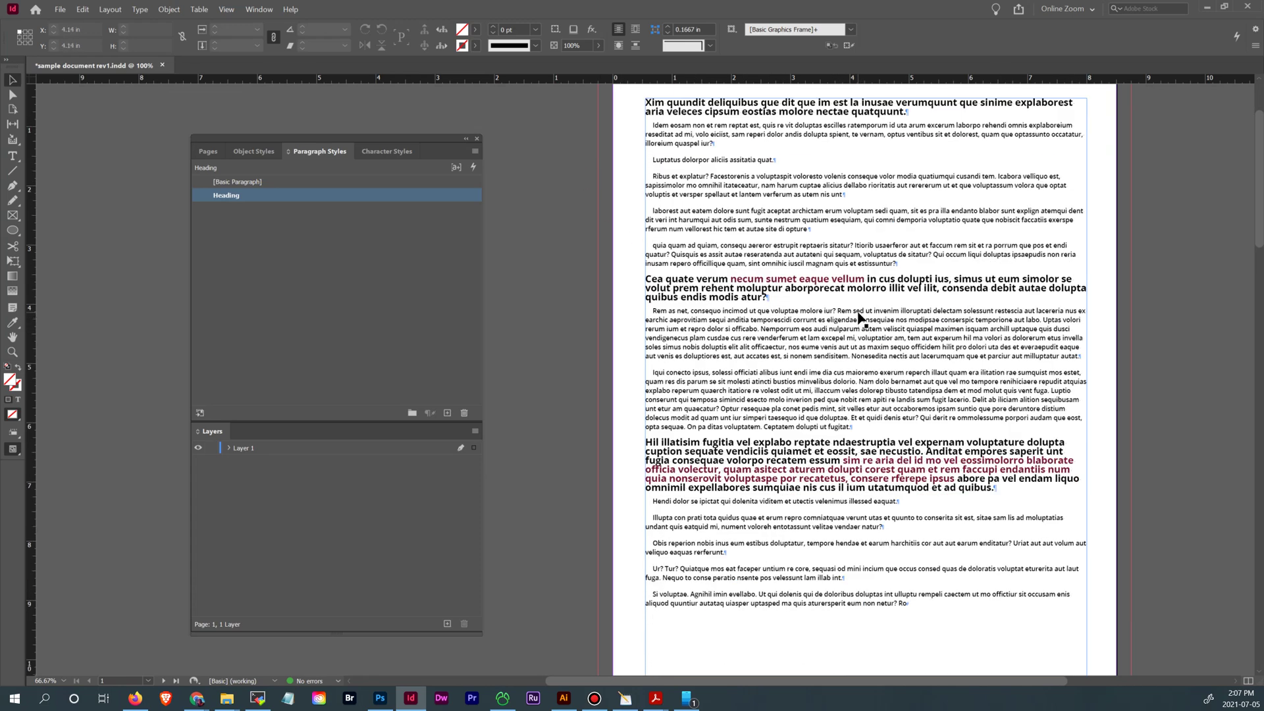